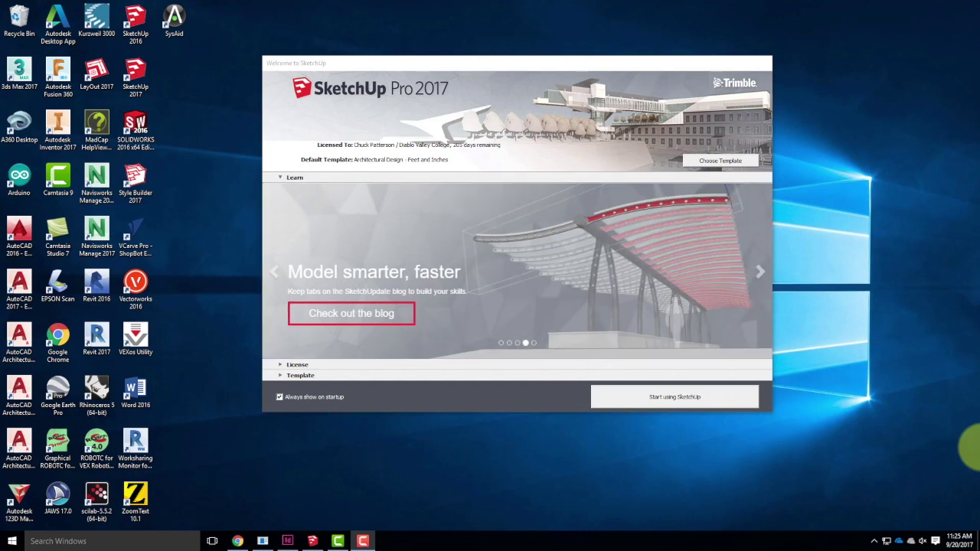
# Step: Start a new SketchUp model using the Architectural Design - Feet and Inches template
pyautogui.click(576, 61)
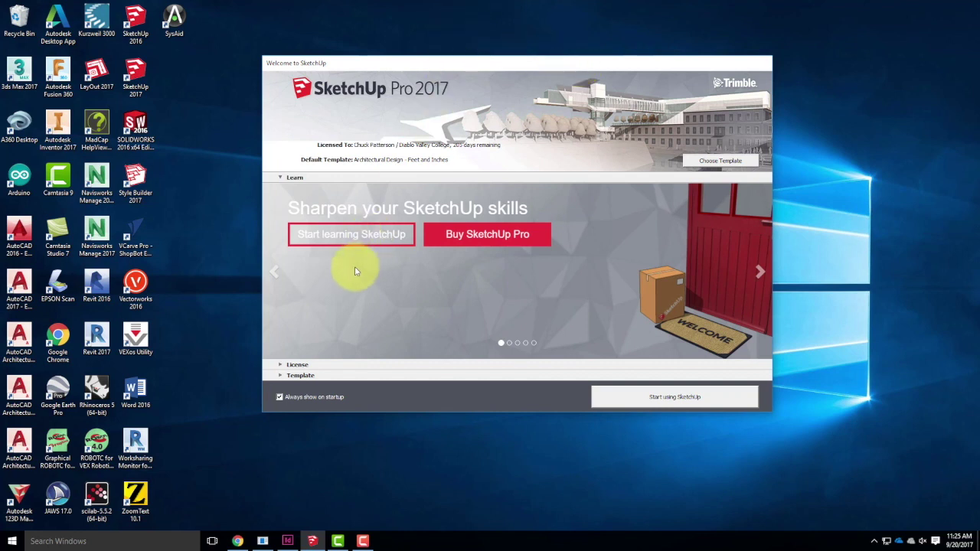
pyautogui.click(280, 375)
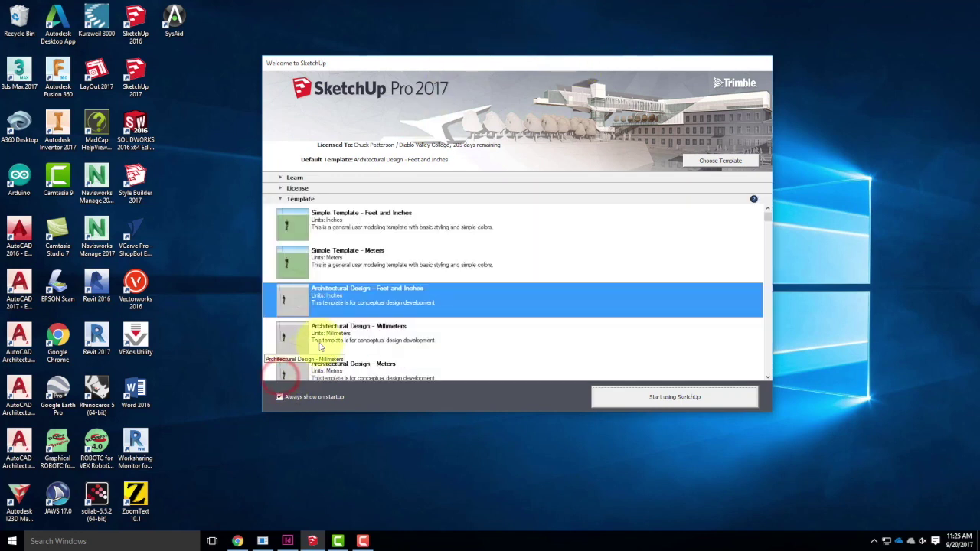
pyautogui.click(363, 291)
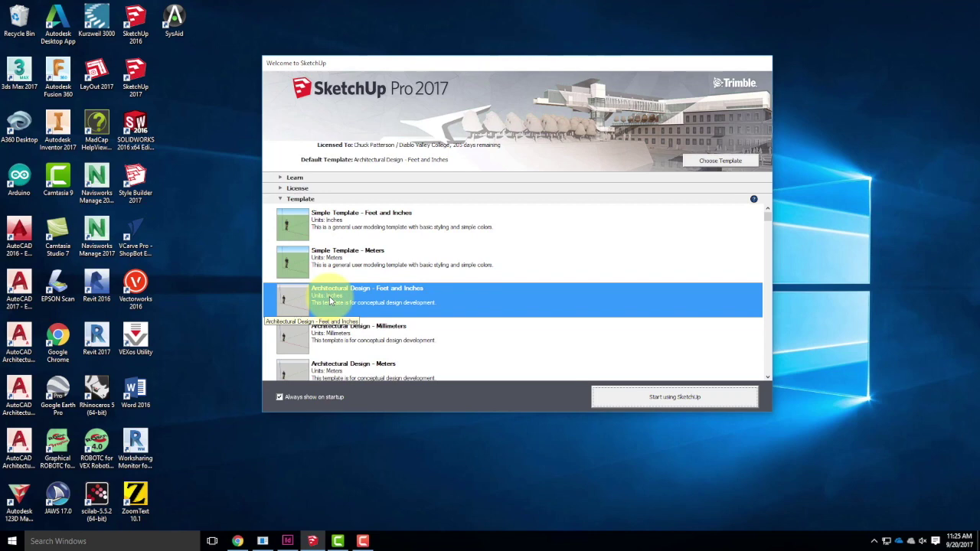
pyautogui.click(674, 398)
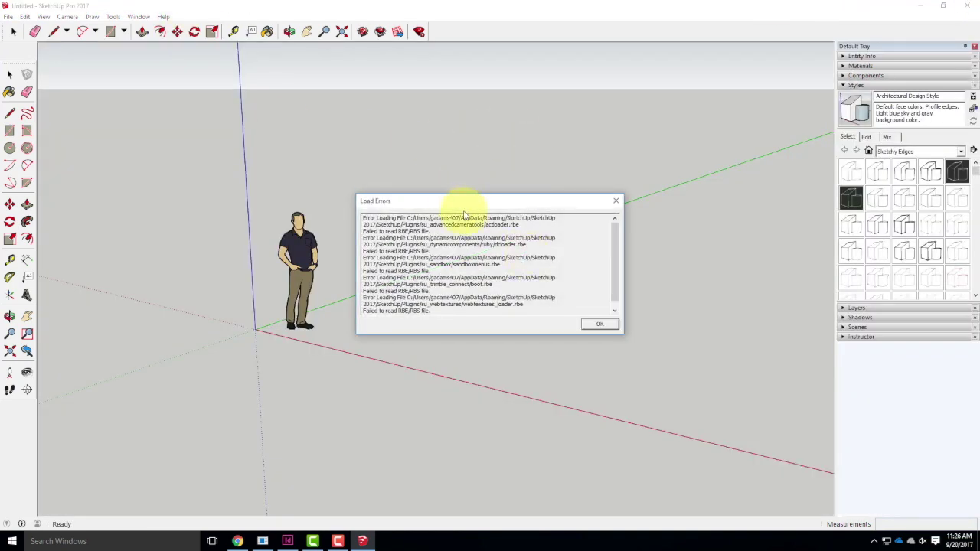
# Step: Dismiss the Load Errors message and delete the default person figure
pyautogui.click(616, 201)
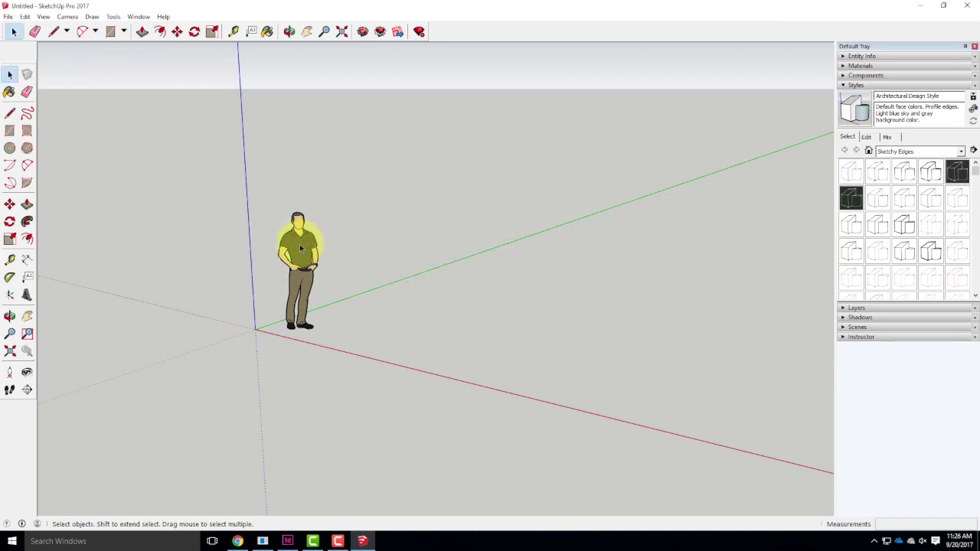
pyautogui.click(301, 248)
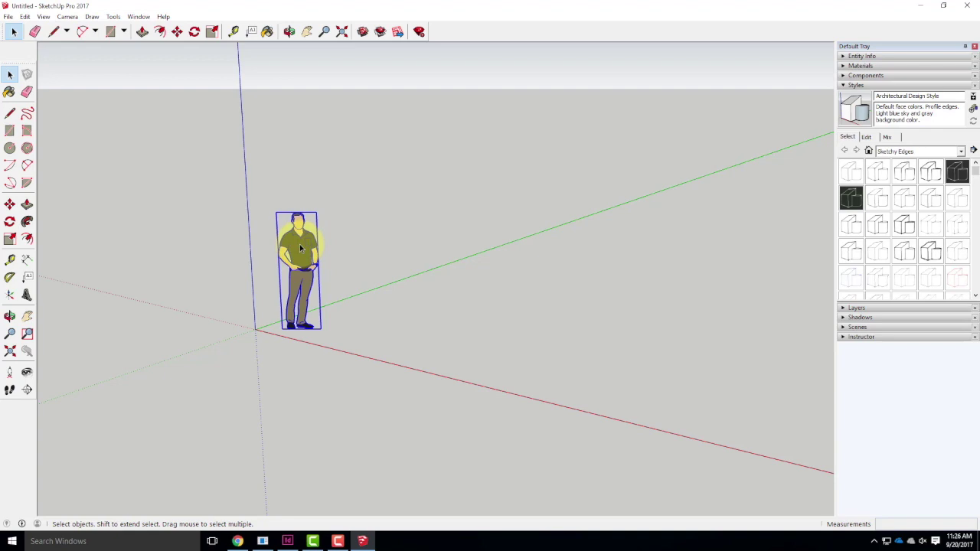
pyautogui.press('Delete')
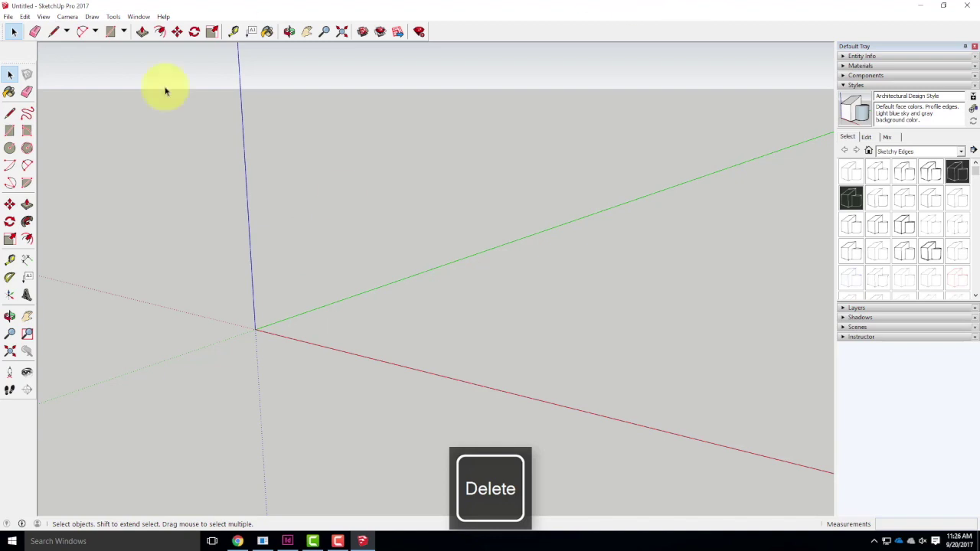
# Step: Choose File > Geo-location > Add Location
pyautogui.click(9, 17)
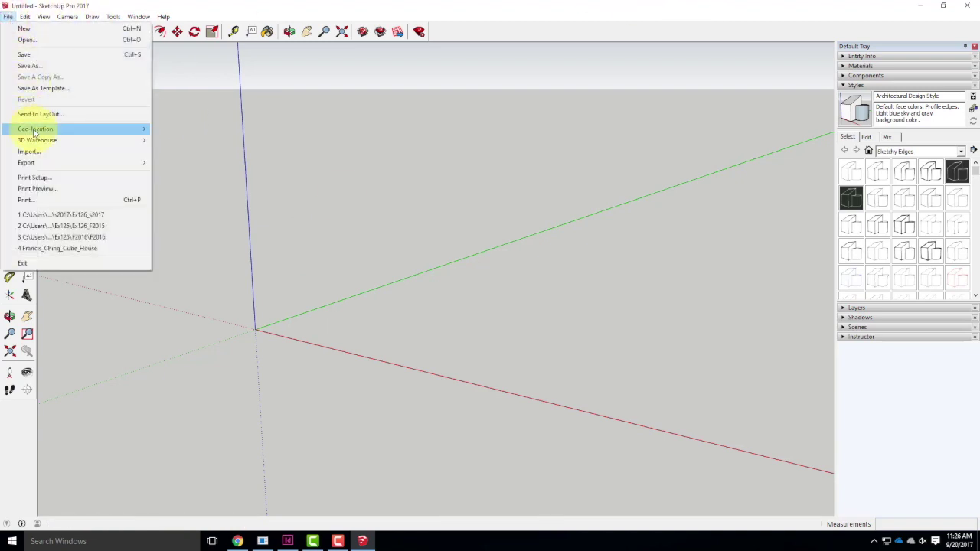
pyautogui.moveTo(43, 133)
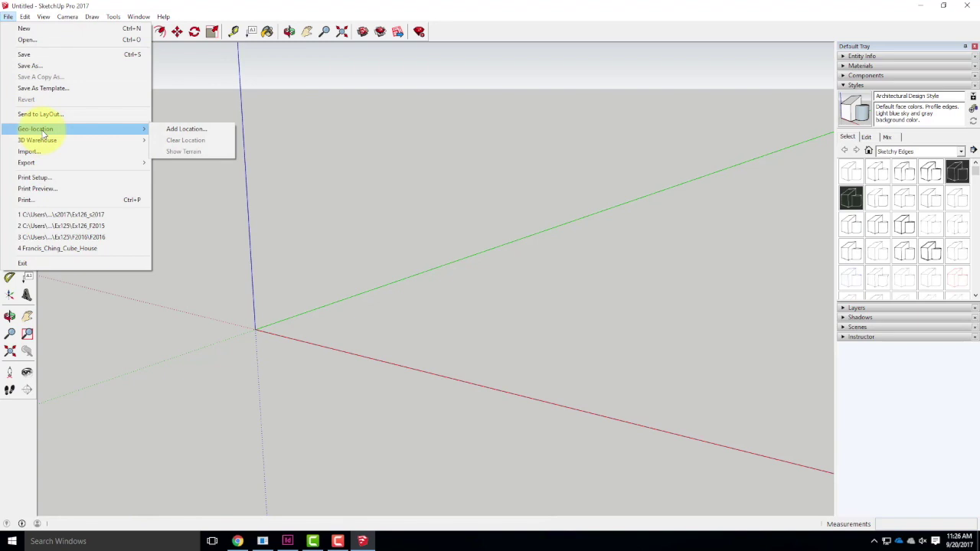
pyautogui.click(184, 130)
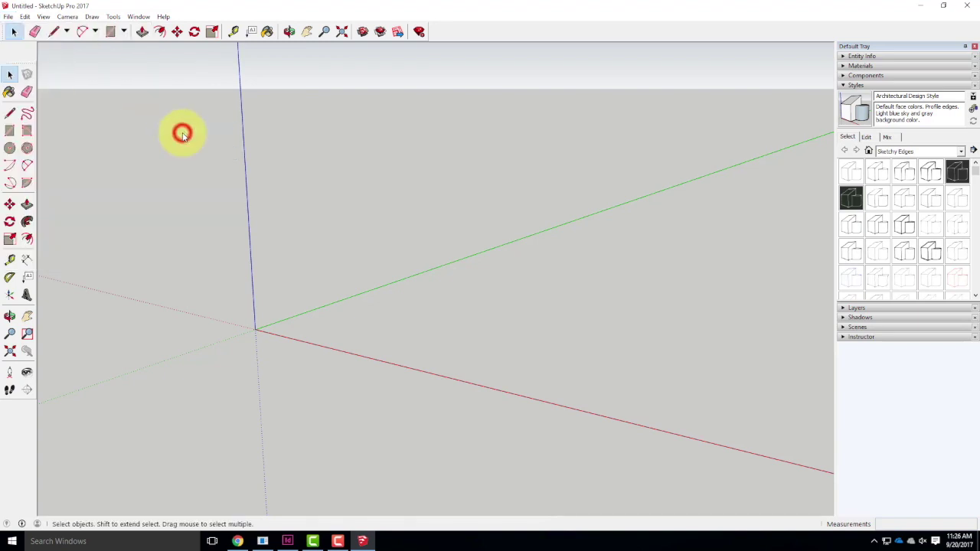
# Step: Position the Add Location window and zoom the map from the Bay Area toward Mount Diablo
pyautogui.moveTo(208, 11); pyautogui.dragTo(378, 84)
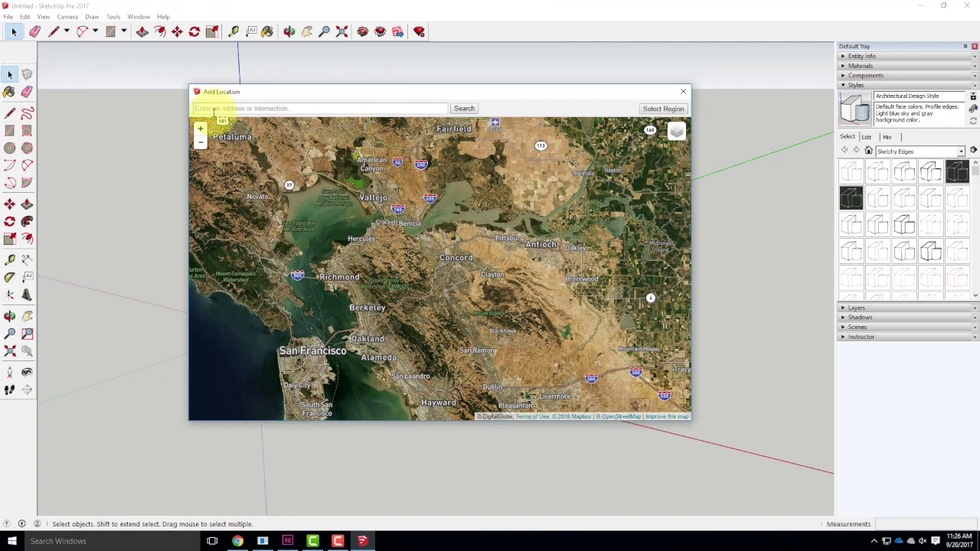
pyautogui.moveTo(265, 92)
pyautogui.mouseDown()
pyautogui.moveTo(279, 98)
pyautogui.moveTo(266, 96)
pyautogui.mouseUp()
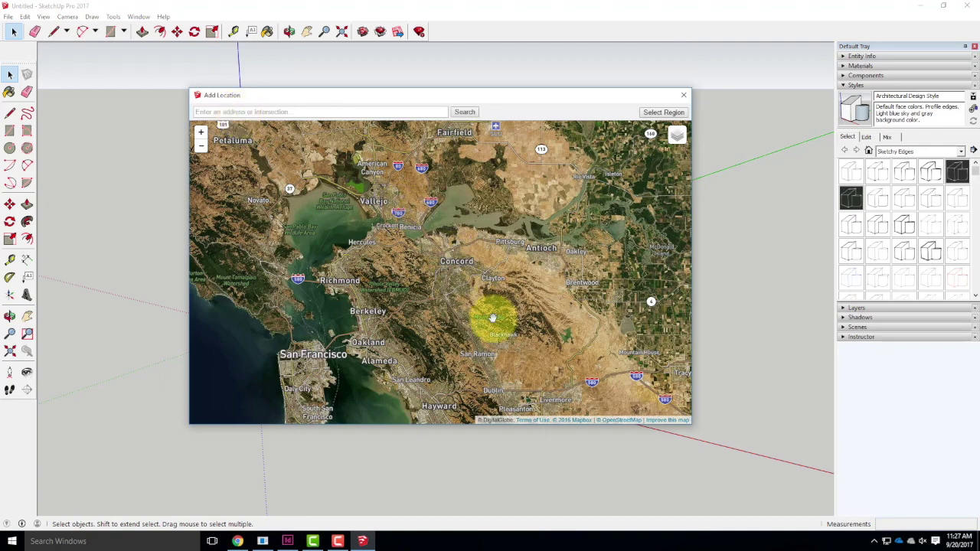
pyautogui.scroll(5, 526, 318)
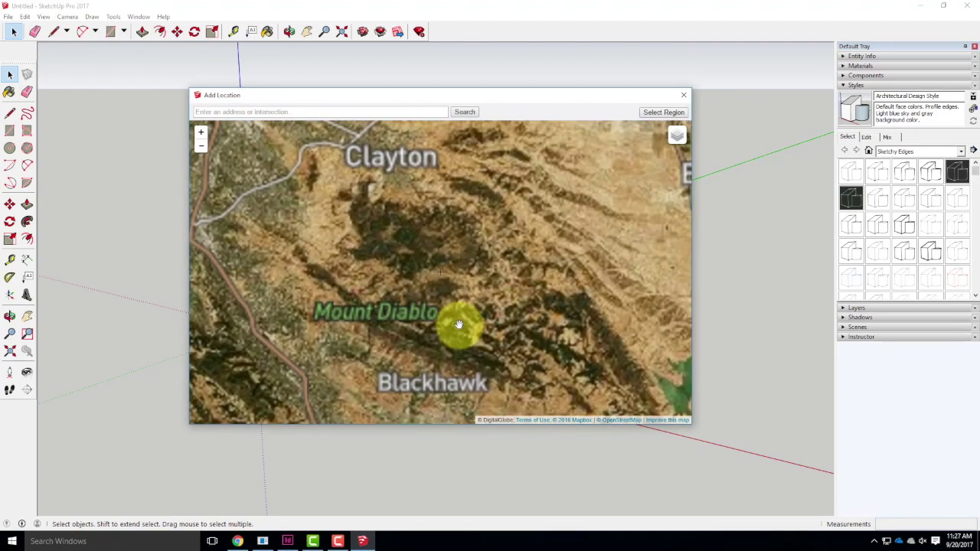
pyautogui.scroll(2, 383, 325)
pyautogui.scroll(2, 393, 329)
pyautogui.moveTo(503, 229); pyautogui.dragTo(485, 284)
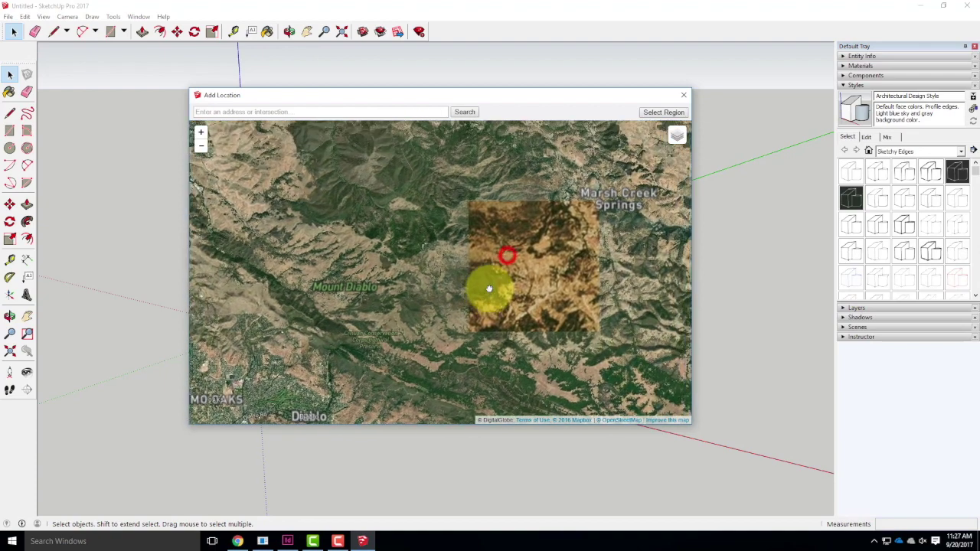
# Step: Zoom in further and centre the map on the Mount Diablo summit trail
pyautogui.scroll(2, 454, 251)
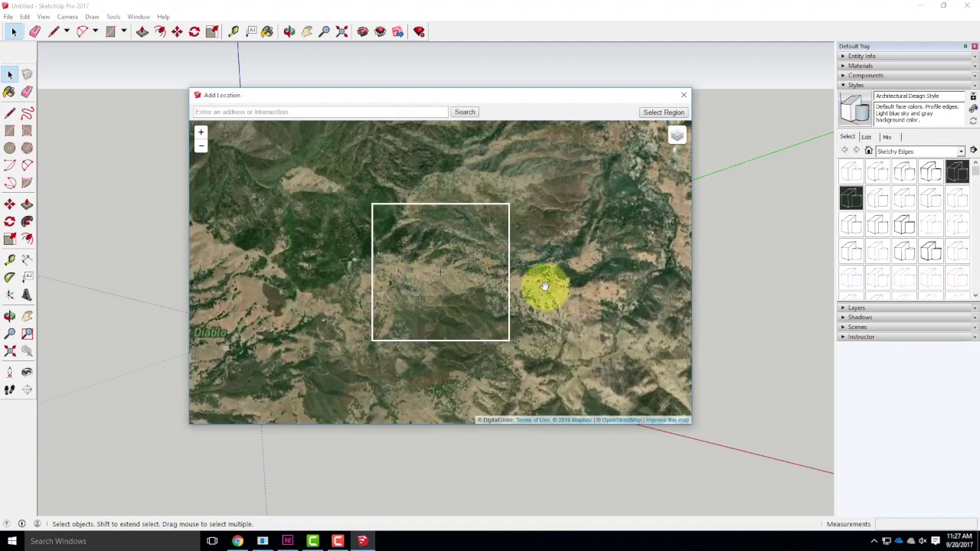
pyautogui.scroll(-2, 589, 300)
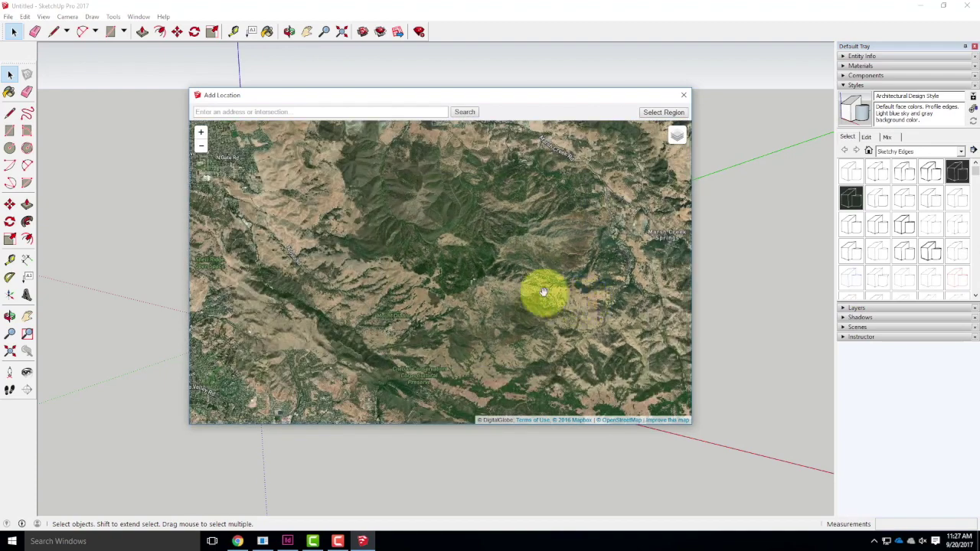
pyautogui.scroll(1, 524, 284)
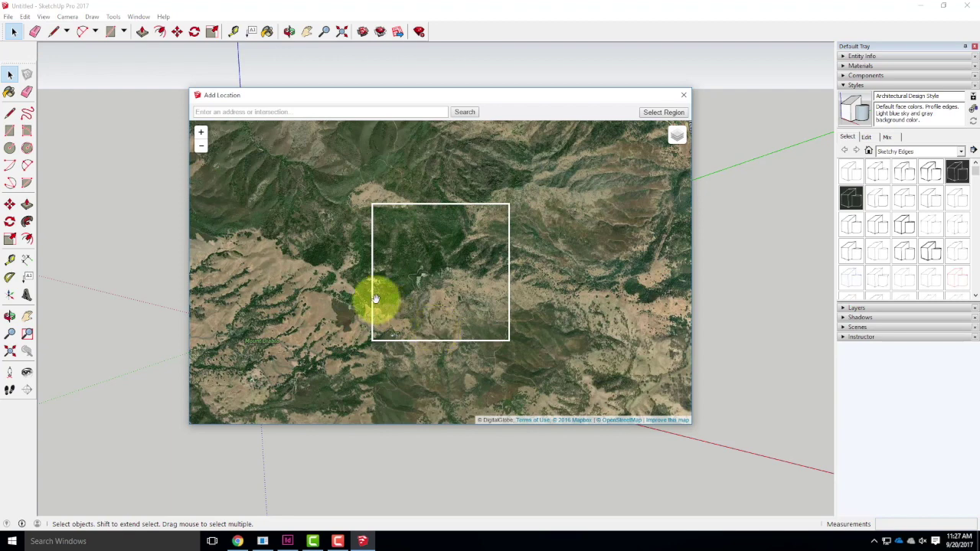
pyautogui.scroll(1, 427, 284)
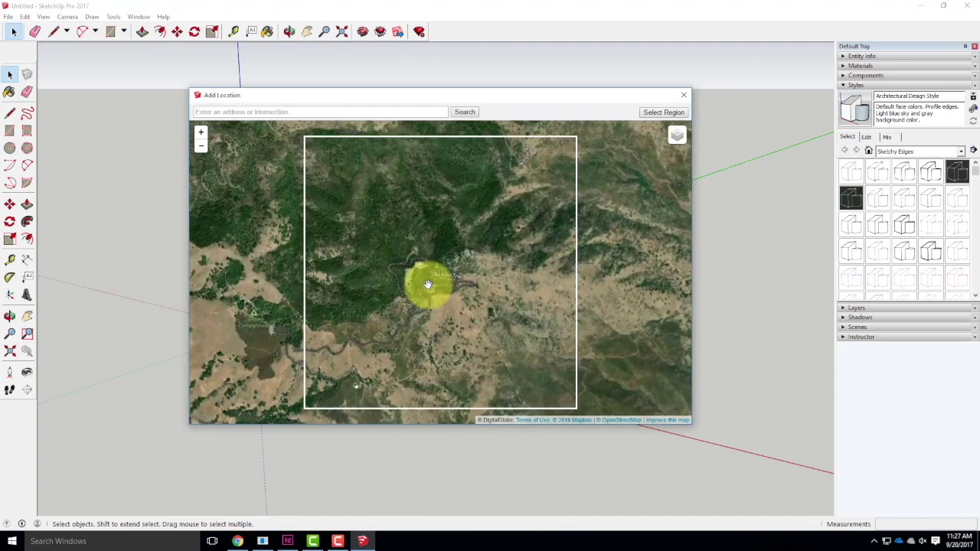
pyautogui.scroll(1, 427, 284)
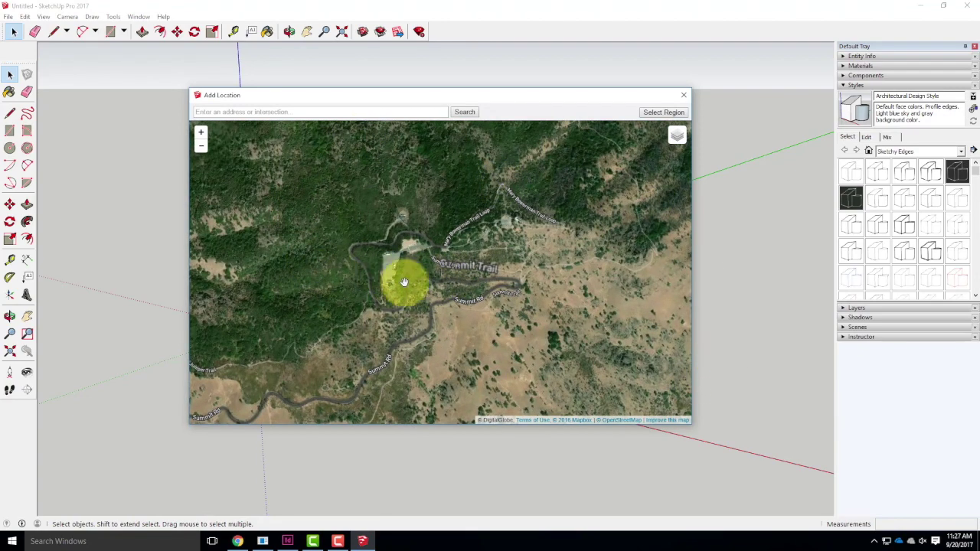
pyautogui.scroll(-1, 405, 282)
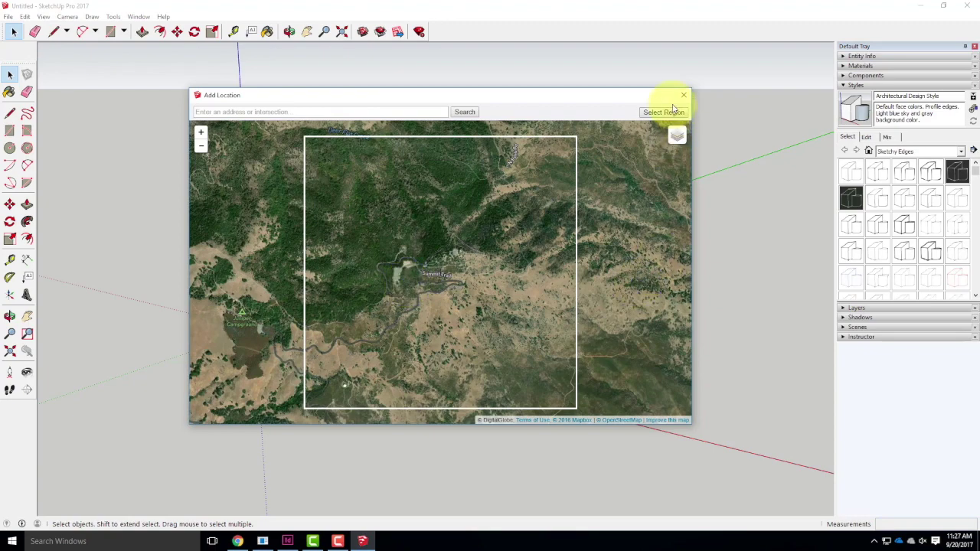
pyautogui.moveTo(485, 282); pyautogui.dragTo(620, 252)
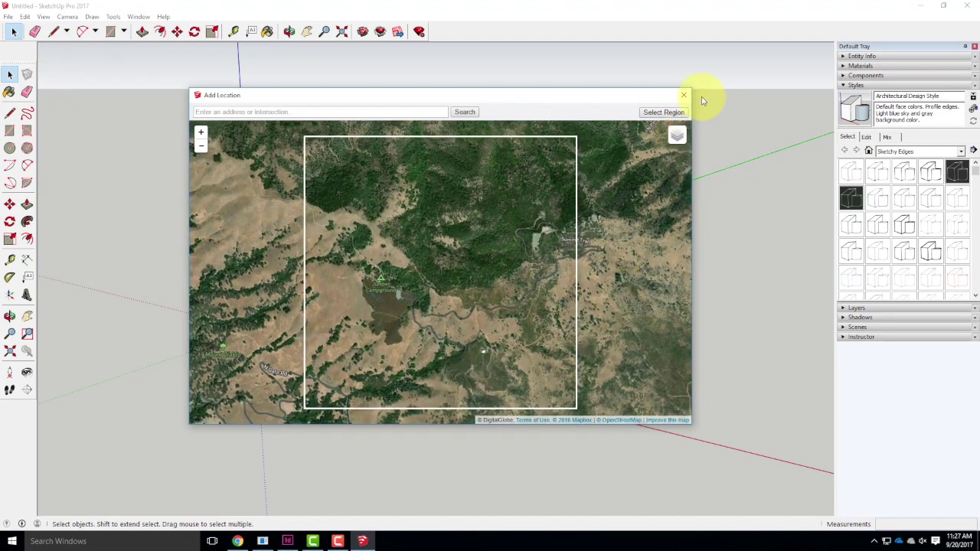
# Step: Select a region framing the Mount Diablo summit and grab it into the model
pyautogui.click(664, 114)
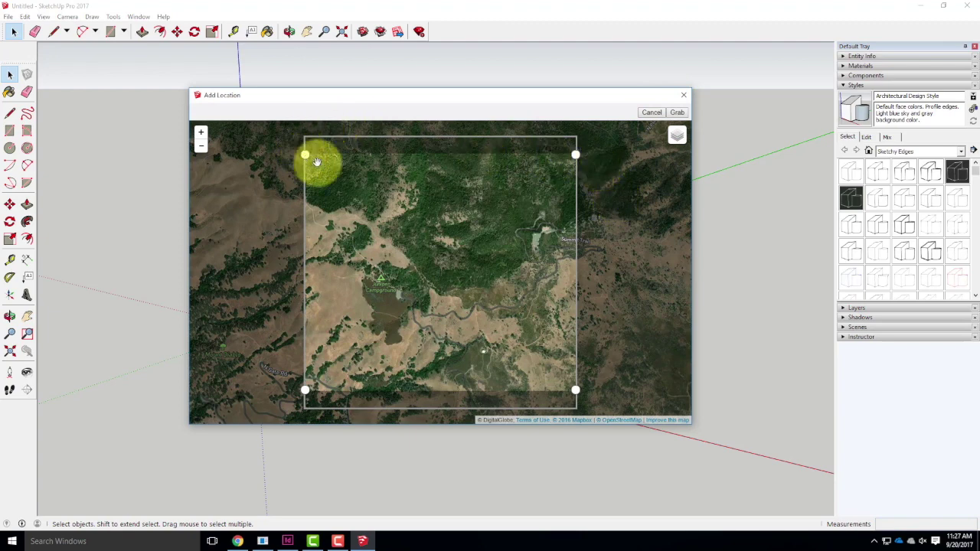
pyautogui.moveTo(575, 392); pyautogui.dragTo(577, 420)
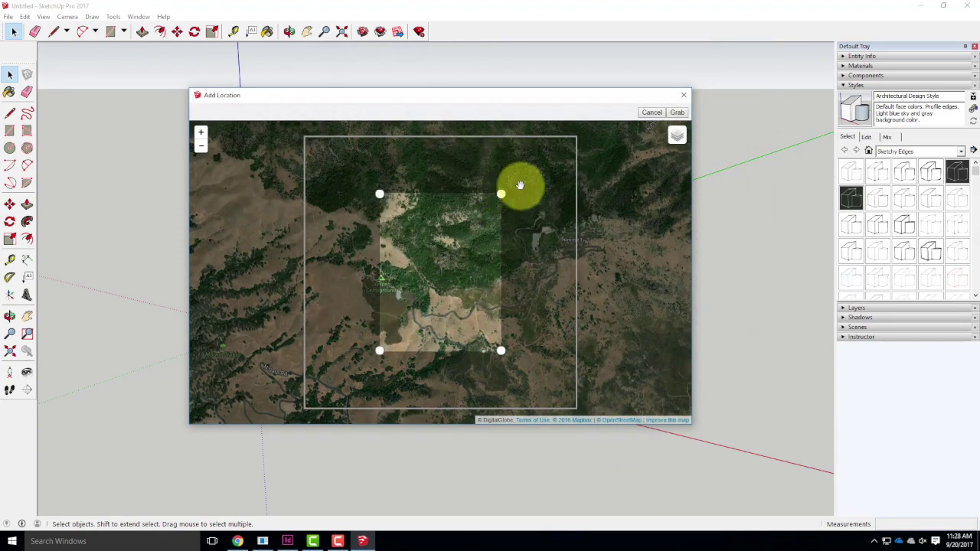
pyautogui.click(602, 126)
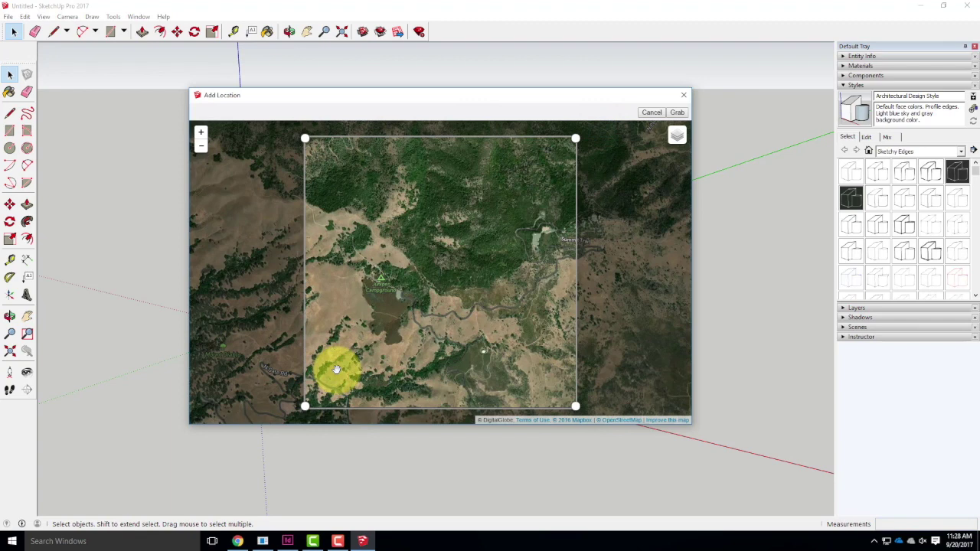
pyautogui.click(682, 113)
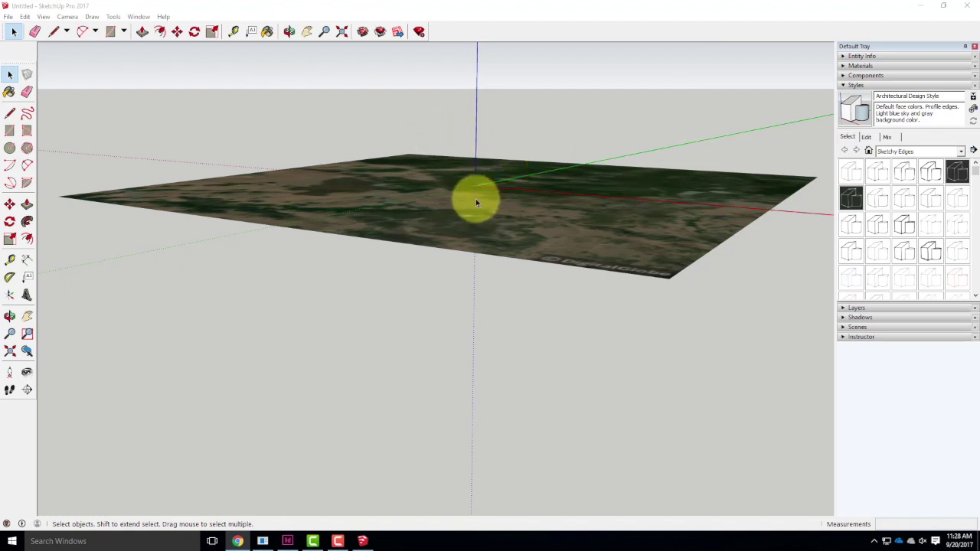
# Step: Show the imported imagery as 3D terrain via File > Geo-location > Show Terrain
pyautogui.click(9, 16)
pyautogui.moveTo(69, 130)
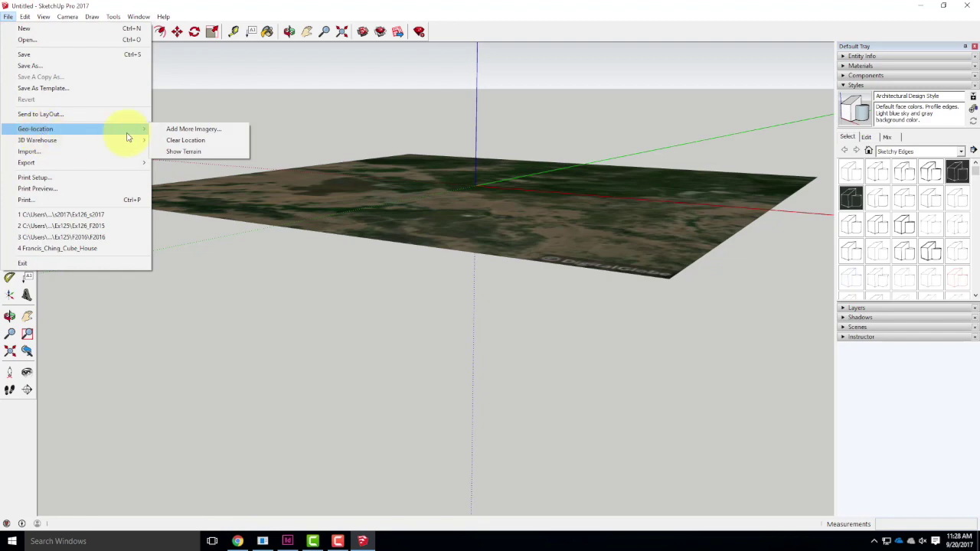
pyautogui.click(187, 156)
# Step: Orbit the view down to a low side angle to see the terrain relief
pyautogui.click(605, 267)
pyautogui.press('o')
pyautogui.moveTo(661, 252); pyautogui.dragTo(543, 337)
pyautogui.press('space')
pyautogui.click(6, 17)
pyautogui.moveTo(48, 132)
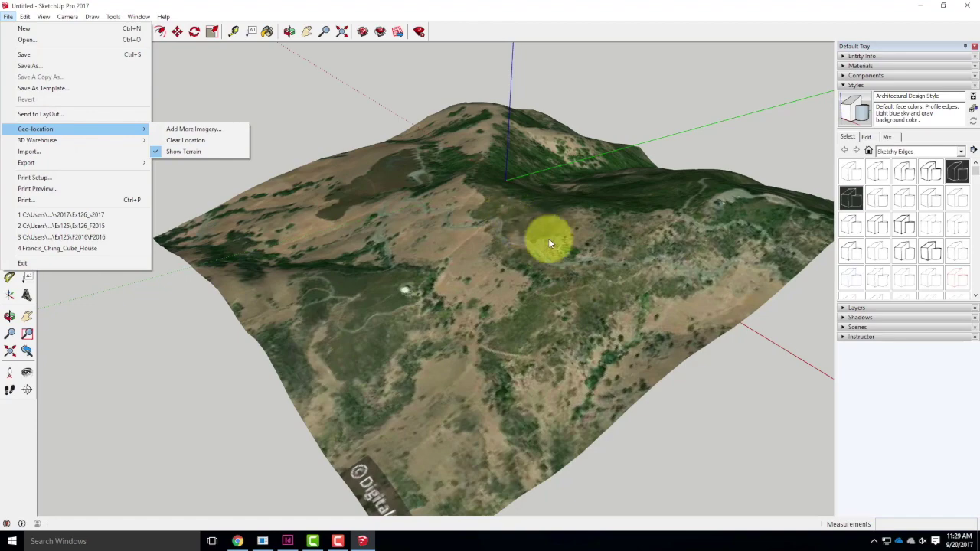
pyautogui.click(548, 8)
pyautogui.moveTo(564, 245); pyautogui.dragTo(949, 286, button='middle')
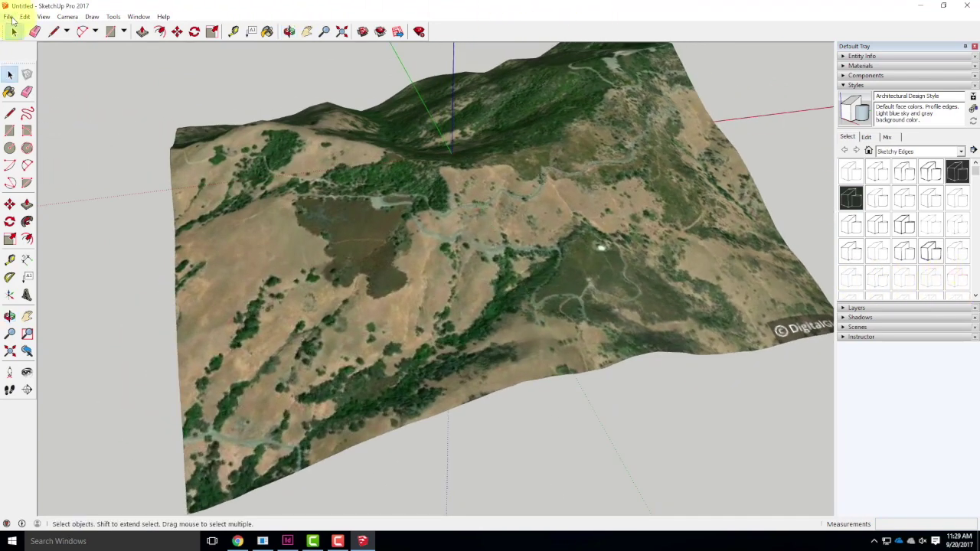
# Step: In Save As, browse to Live Demonstrations > Live - A136 Exercises > Ex211
pyautogui.click(9, 16)
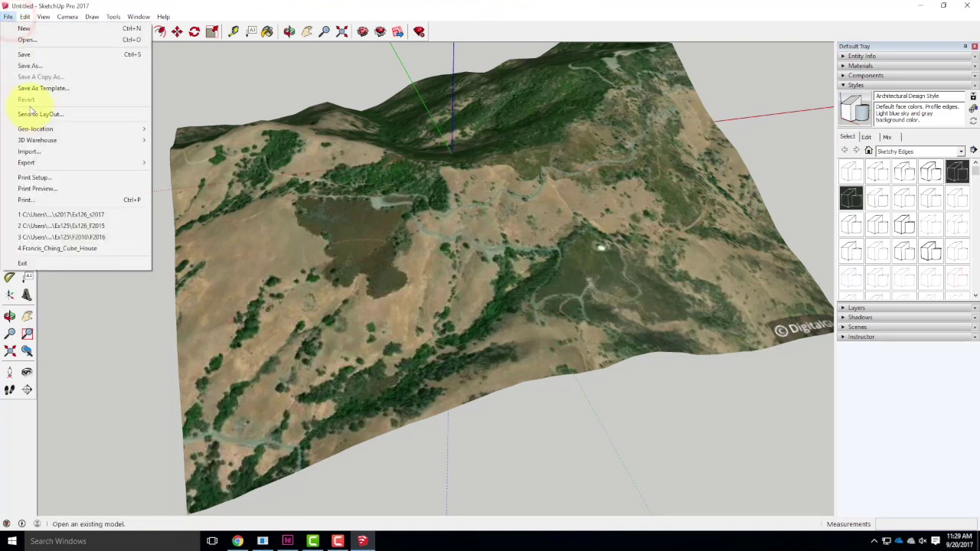
pyautogui.click(36, 67)
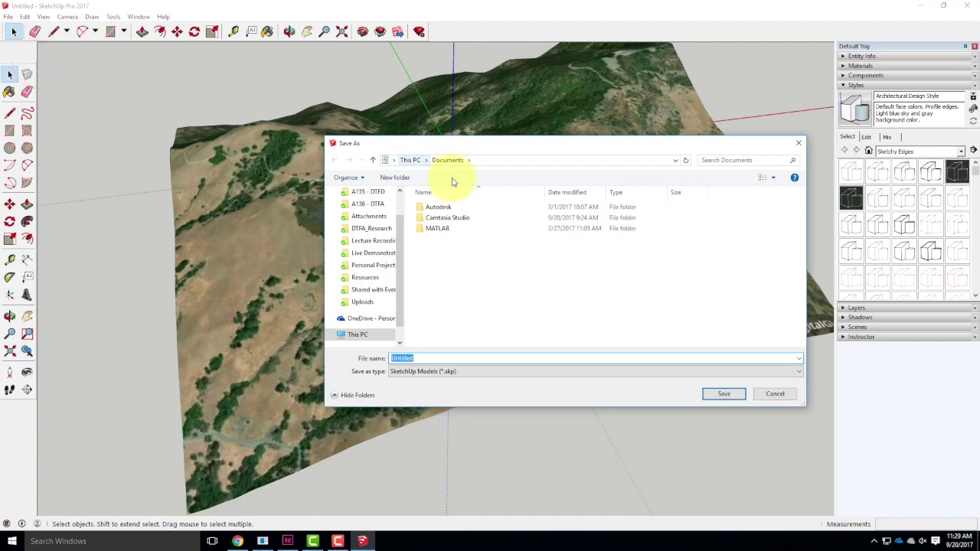
pyautogui.click(370, 253)
pyautogui.doubleClick(444, 218)
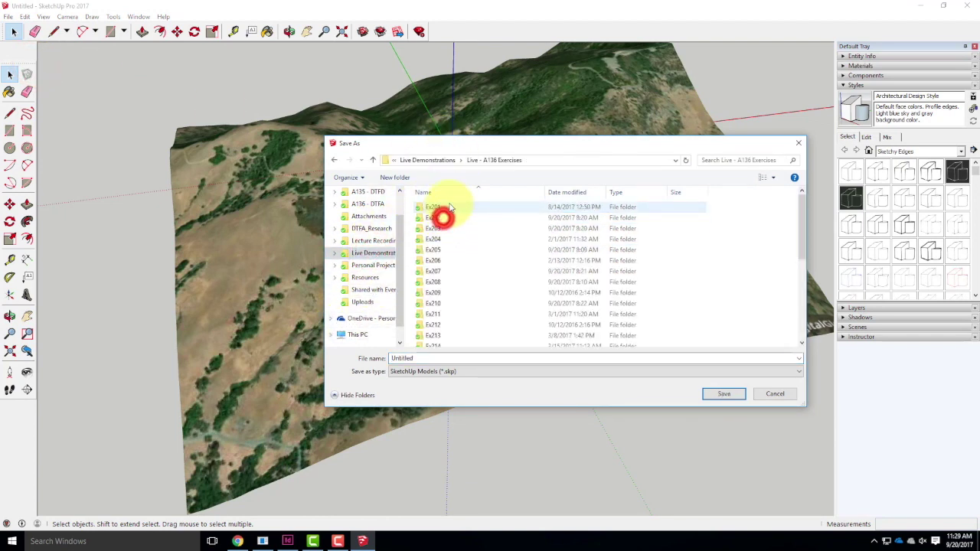
pyautogui.doubleClick(449, 313)
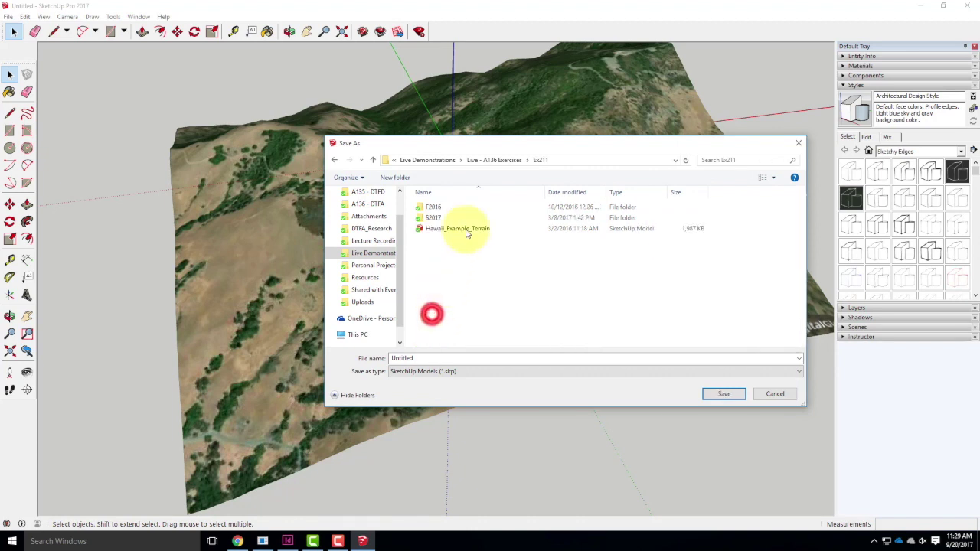
# Step: Save the model as Mt-Diablo0-Terrain in SketchUp Version 2013 format
pyautogui.doubleClick(420, 357)
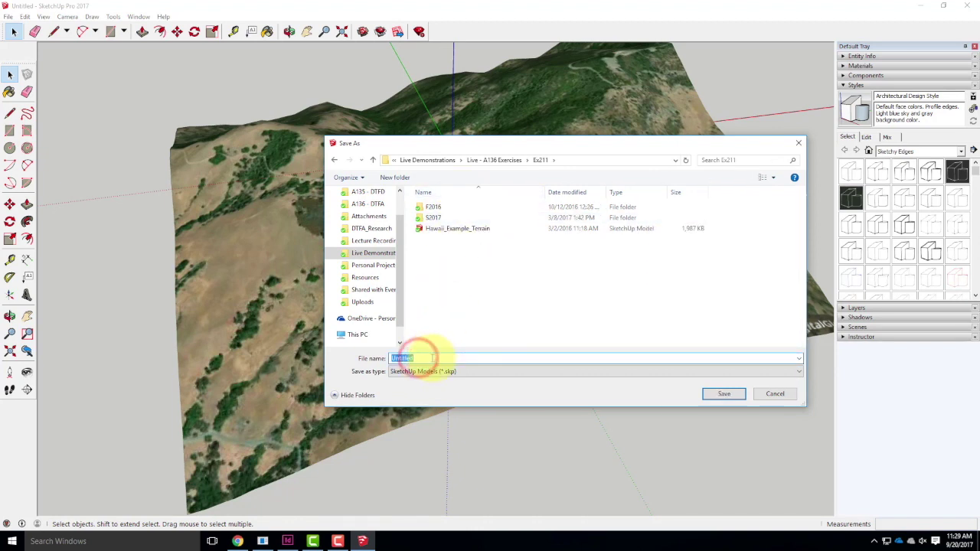
pyautogui.write('Mt-')
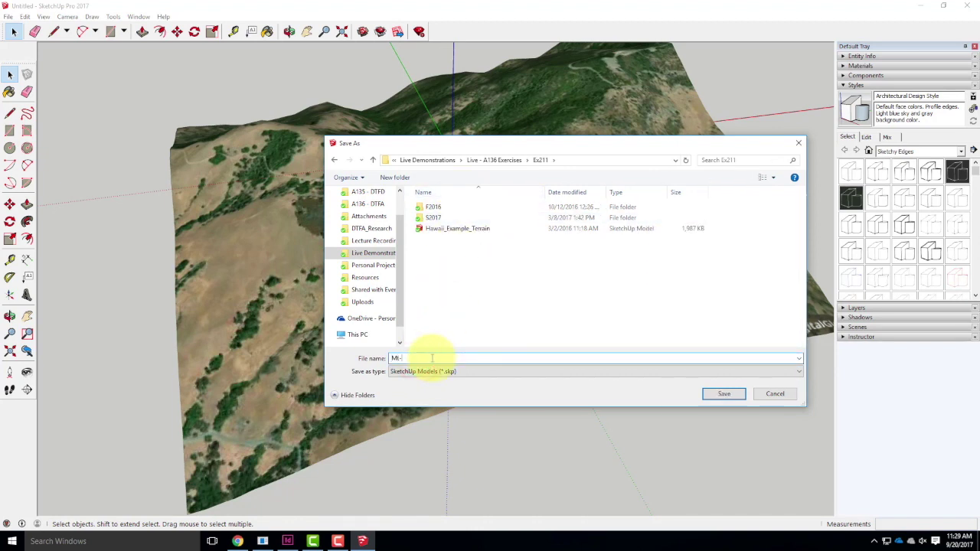
pyautogui.write('Diablo')
pyautogui.press('BackSpace')
pyautogui.write('-Terrain')
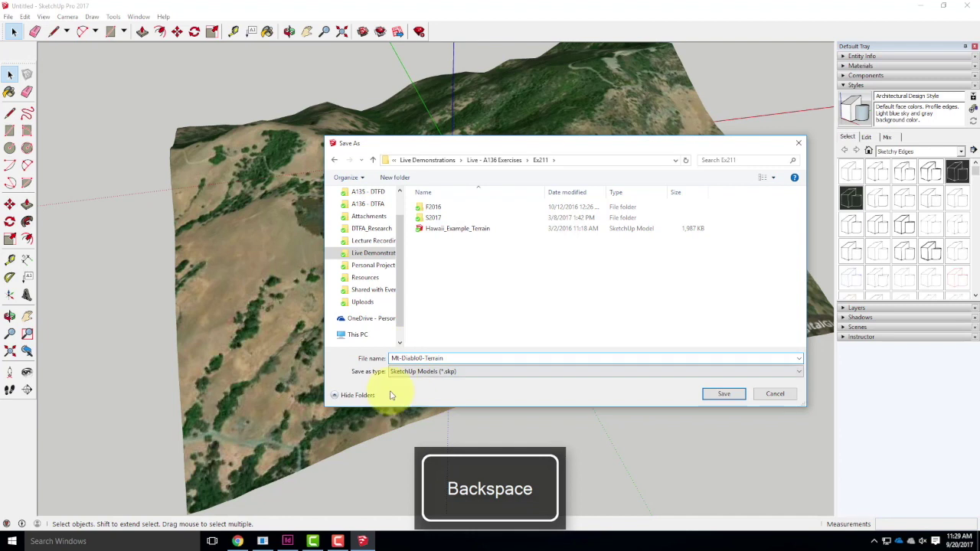
pyautogui.click(449, 375)
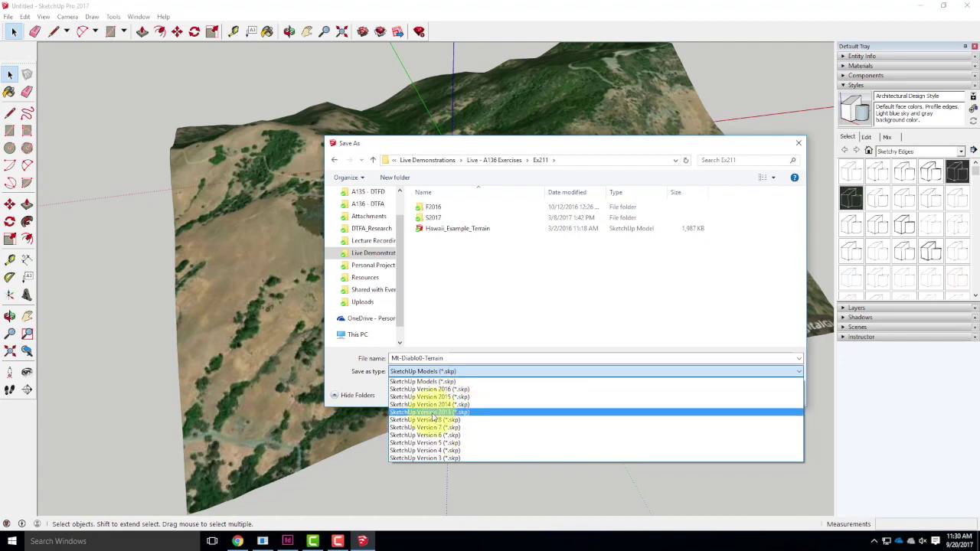
pyautogui.click(433, 414)
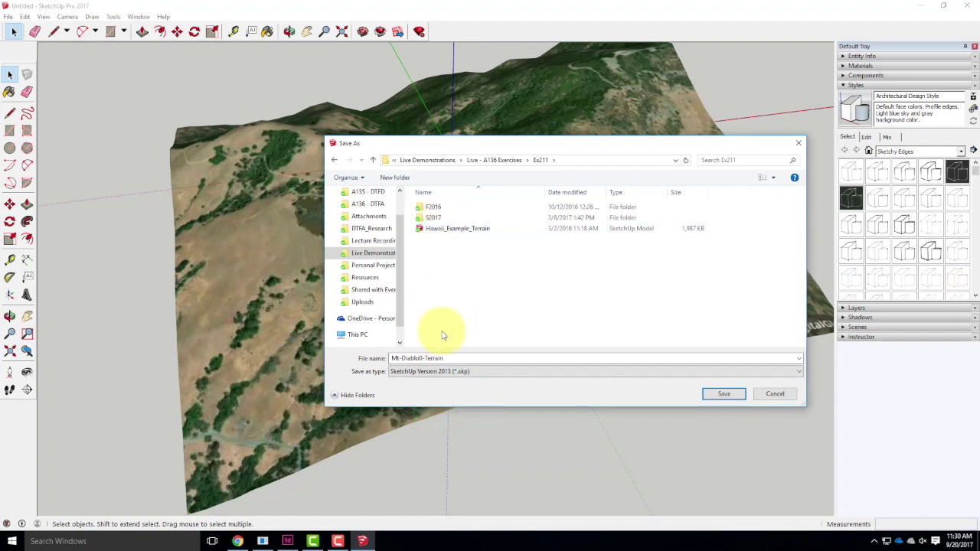
pyautogui.click(725, 395)
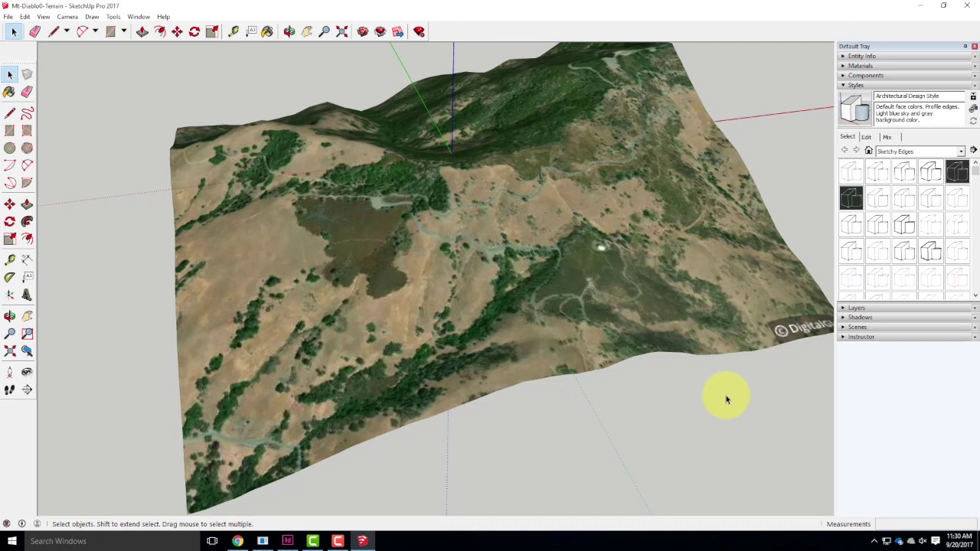
# Step: Minimize SketchUp and launch Rhinoceros 5 from the desktop icon
pyautogui.click(921, 7)
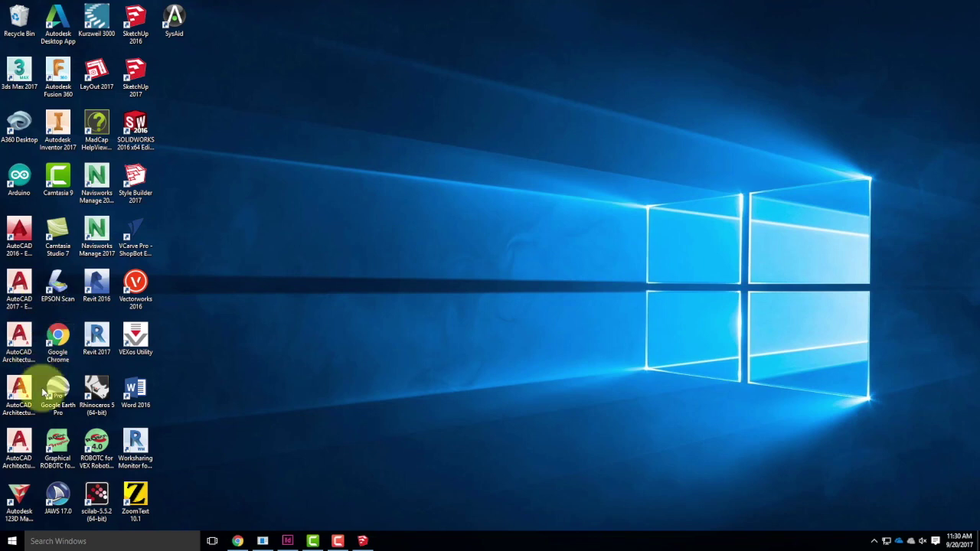
pyautogui.click(104, 393)
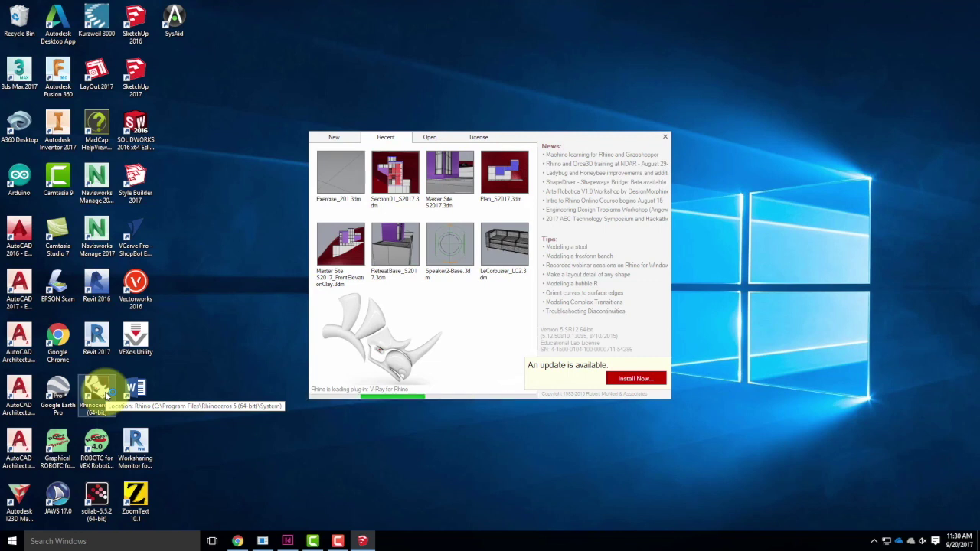
# Step: Create a new Rhino model from the Large Objects - Inches template
pyautogui.click(334, 137)
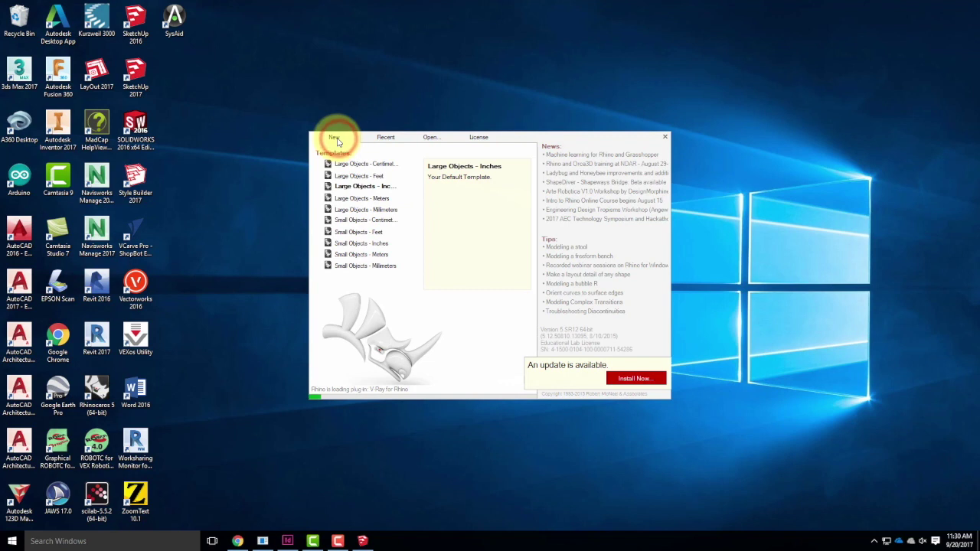
pyautogui.click(353, 189)
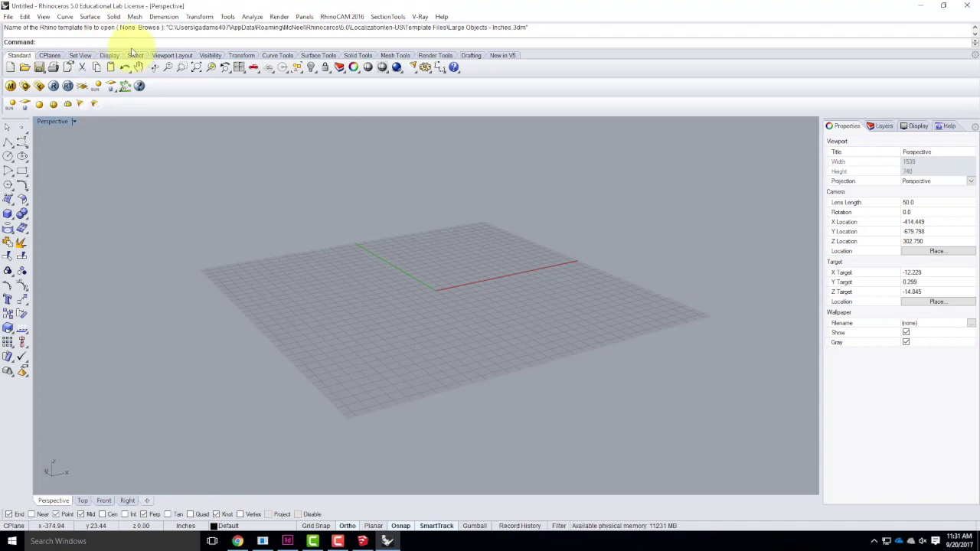
# Step: Import Mt-Diablo0-Terrain from Live Demonstrations > Live - A136 Exercises > Ex211
pyautogui.click(8, 16)
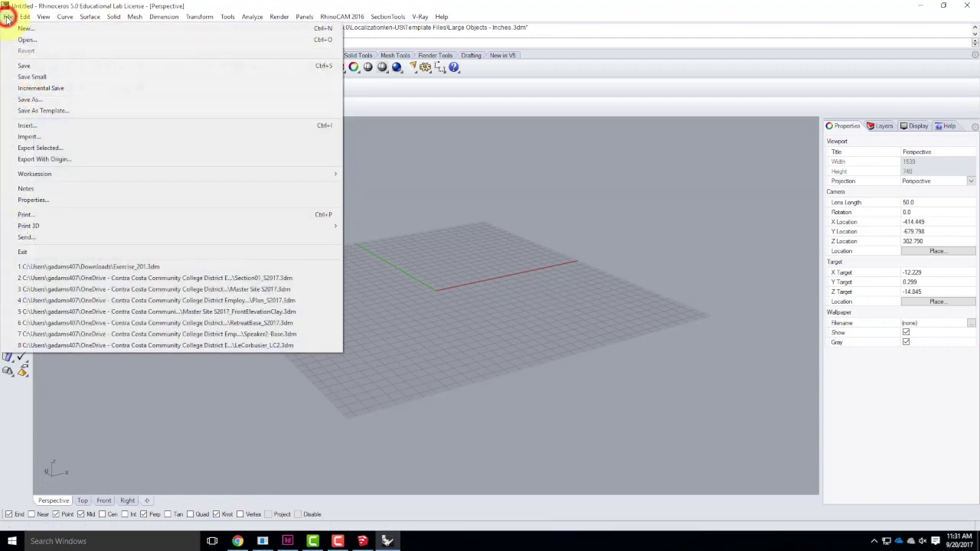
pyautogui.click(28, 136)
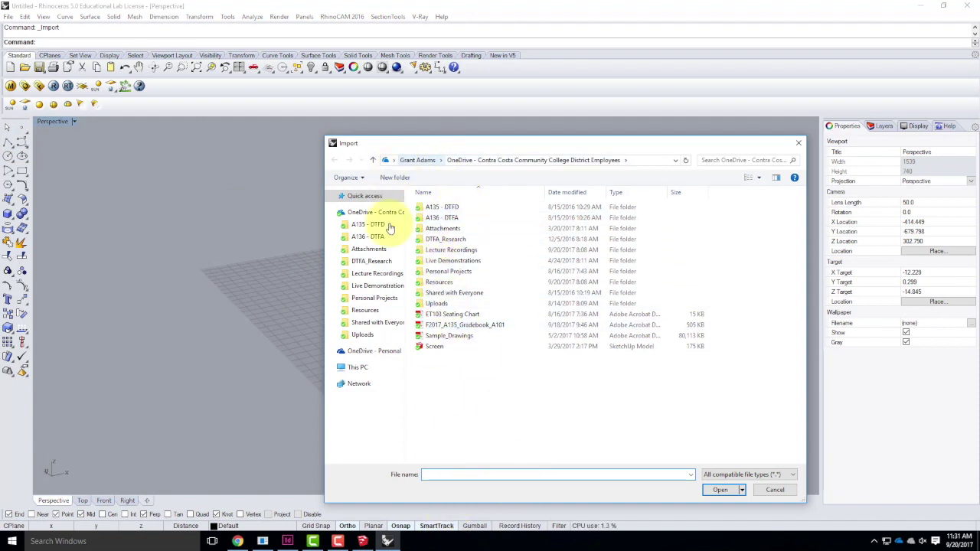
pyautogui.click(379, 290)
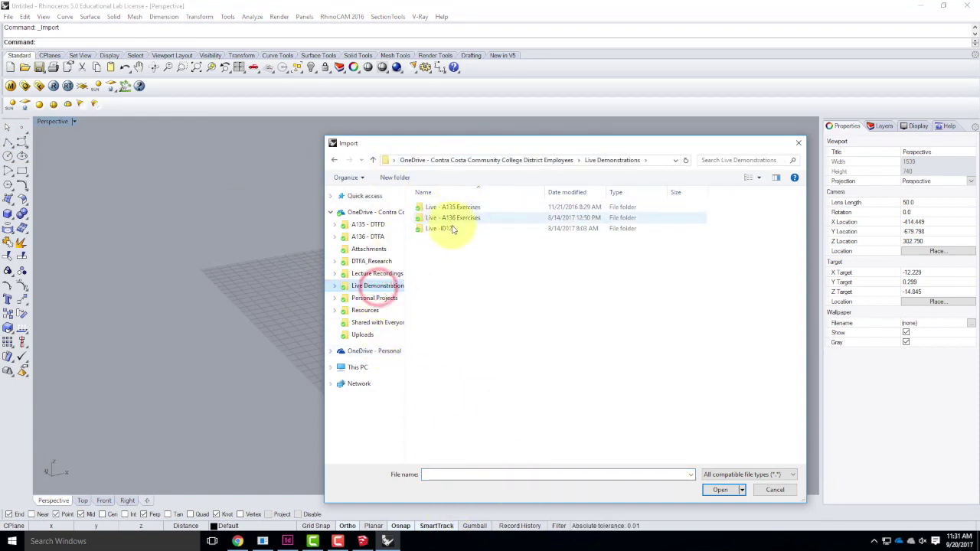
pyautogui.doubleClick(452, 217)
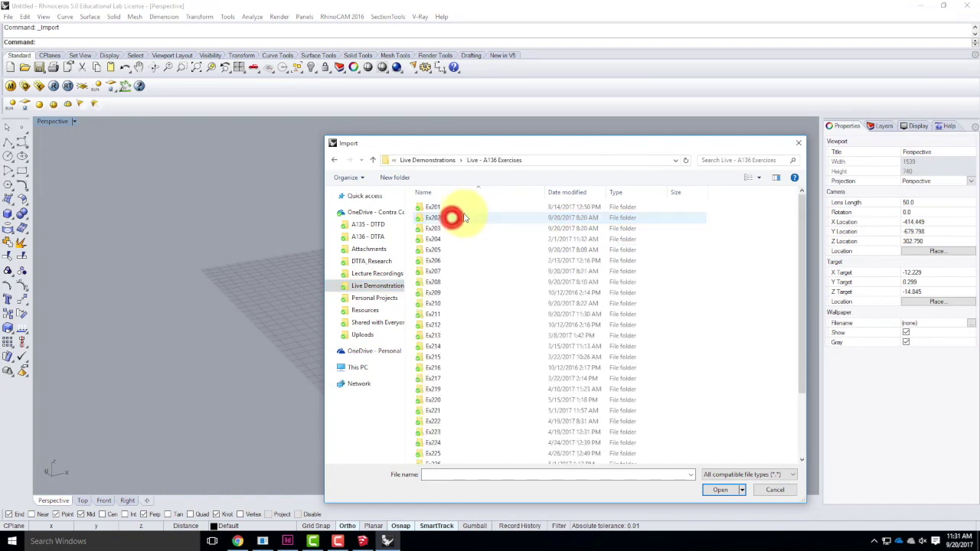
pyautogui.doubleClick(434, 315)
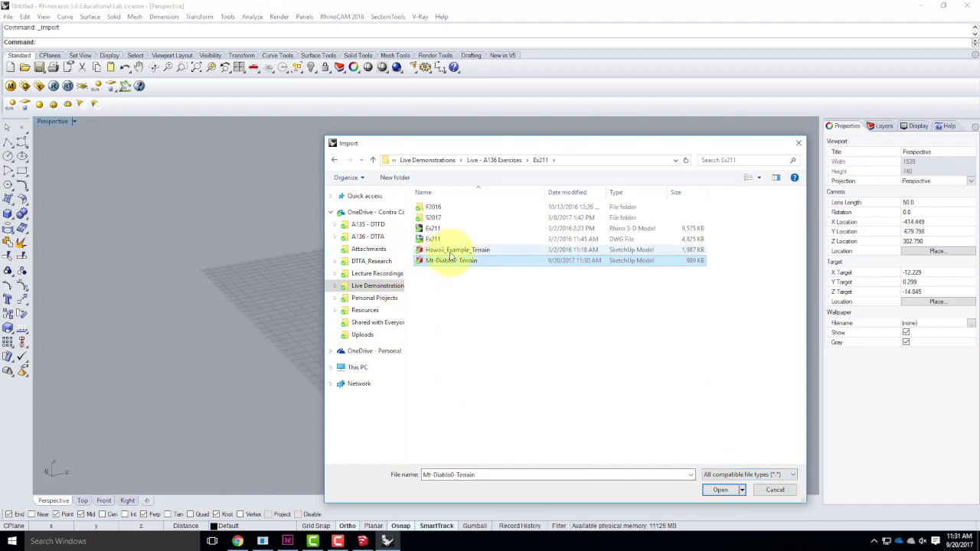
pyautogui.click(732, 475)
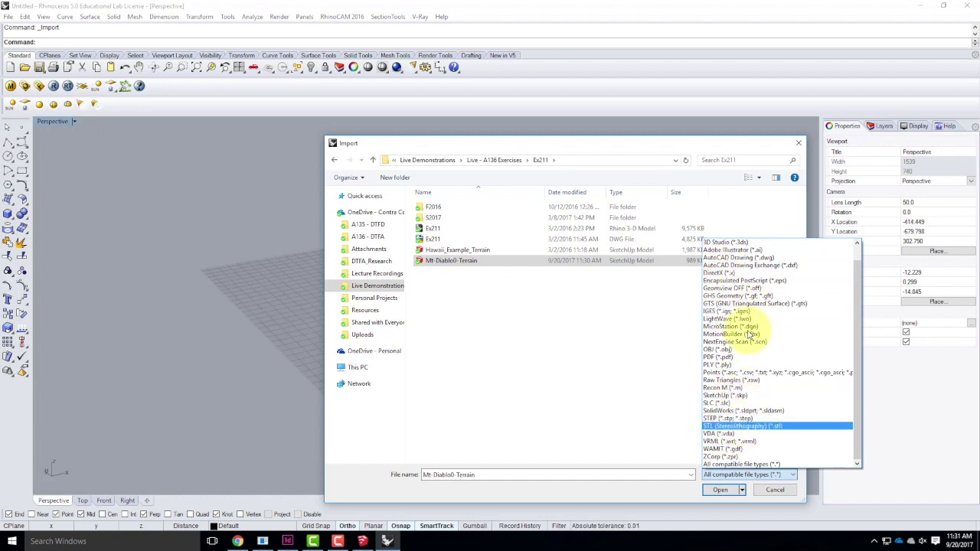
pyautogui.click(740, 465)
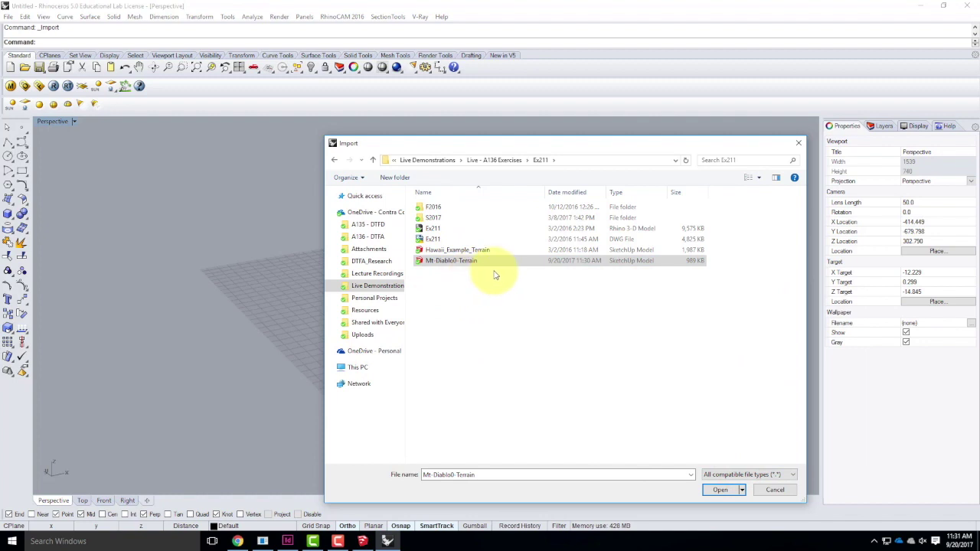
pyautogui.click(719, 490)
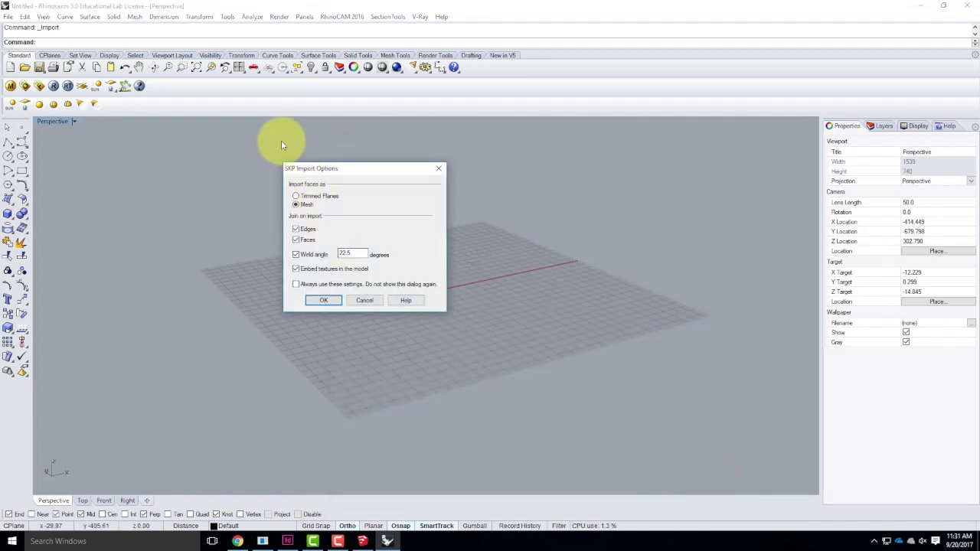
# Step: Set SKP Import Options to import faces as Mesh and confirm
pyautogui.moveTo(302, 171); pyautogui.dragTo(312, 189)
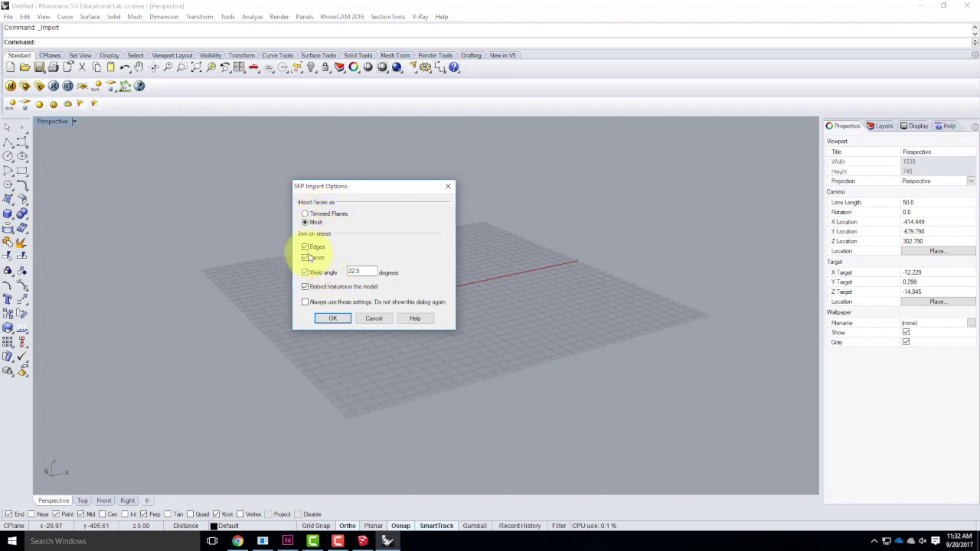
pyautogui.click(306, 222)
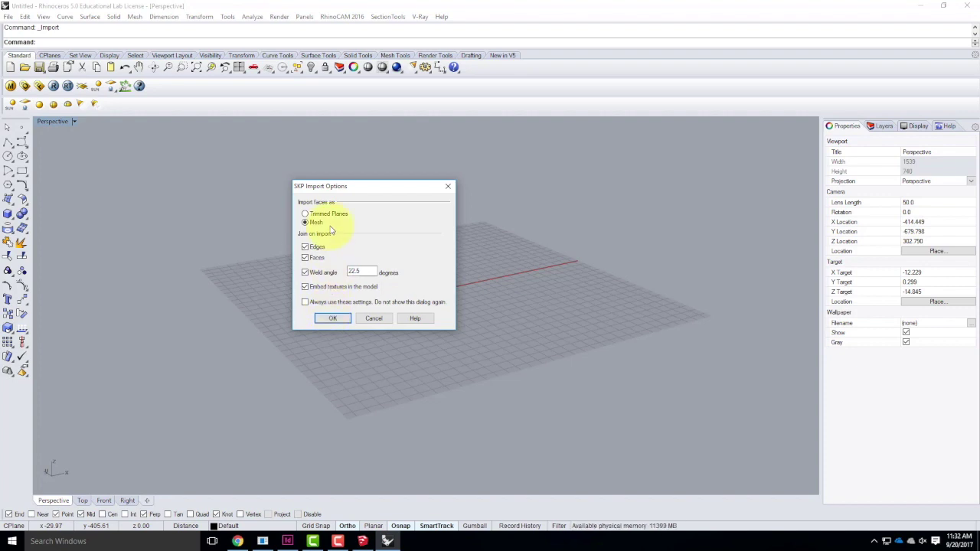
pyautogui.click(334, 320)
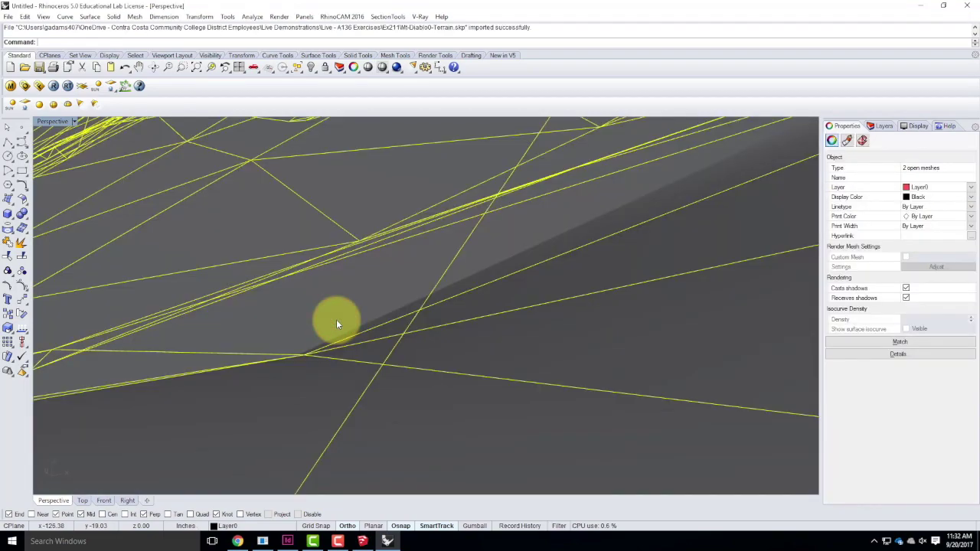
# Step: Delete the flat imagery base plate under the Mt-Diablo terrain mesh
pyautogui.scroll(-6, 358, 328)
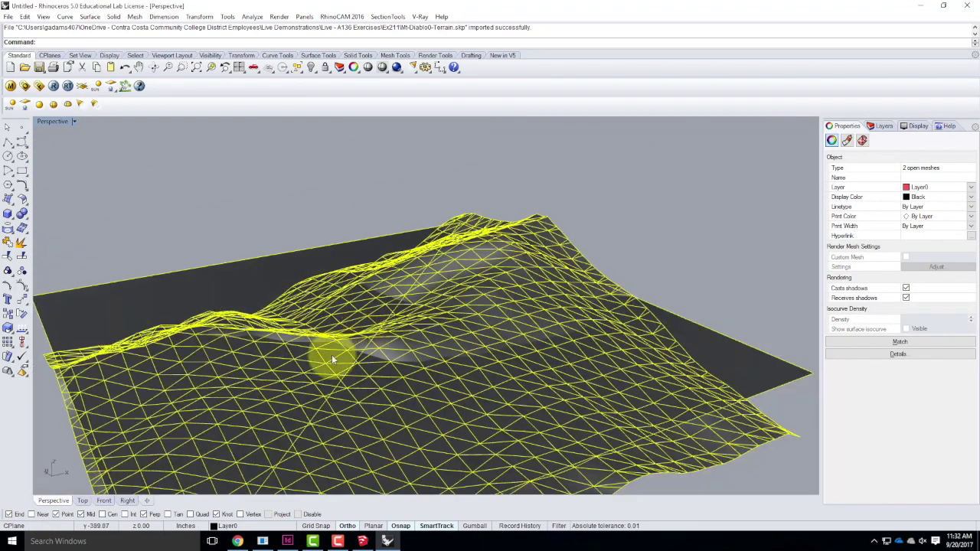
pyautogui.moveTo(282, 344); pyautogui.dragTo(593, 254, button='right')
pyautogui.click(593, 253)
pyautogui.moveTo(662, 329); pyautogui.dragTo(263, 330, button='right')
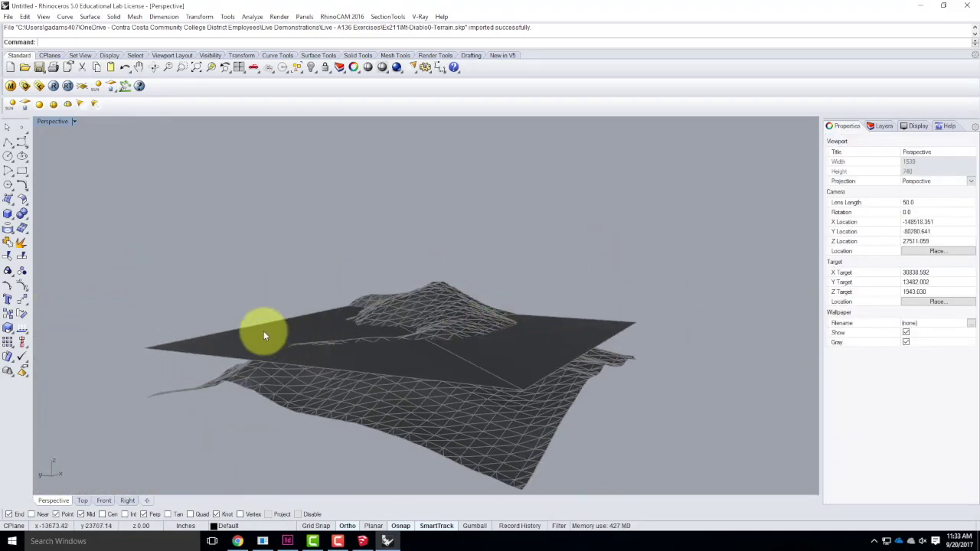
pyautogui.click(225, 345)
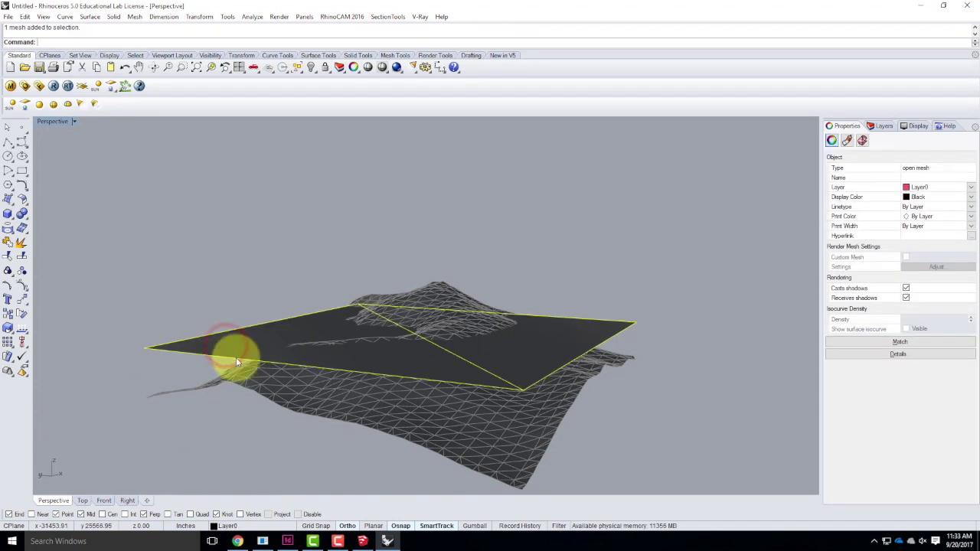
pyautogui.click(389, 414)
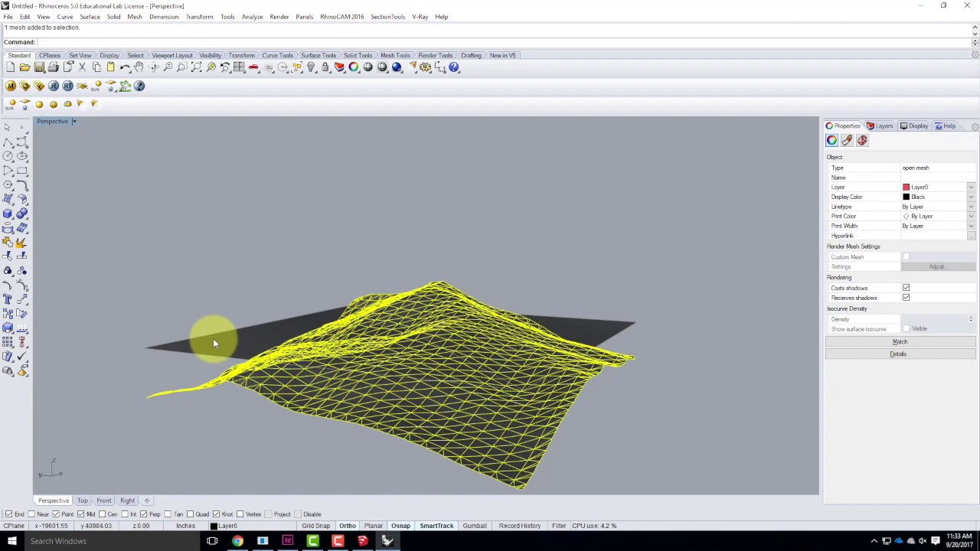
pyautogui.click(215, 343)
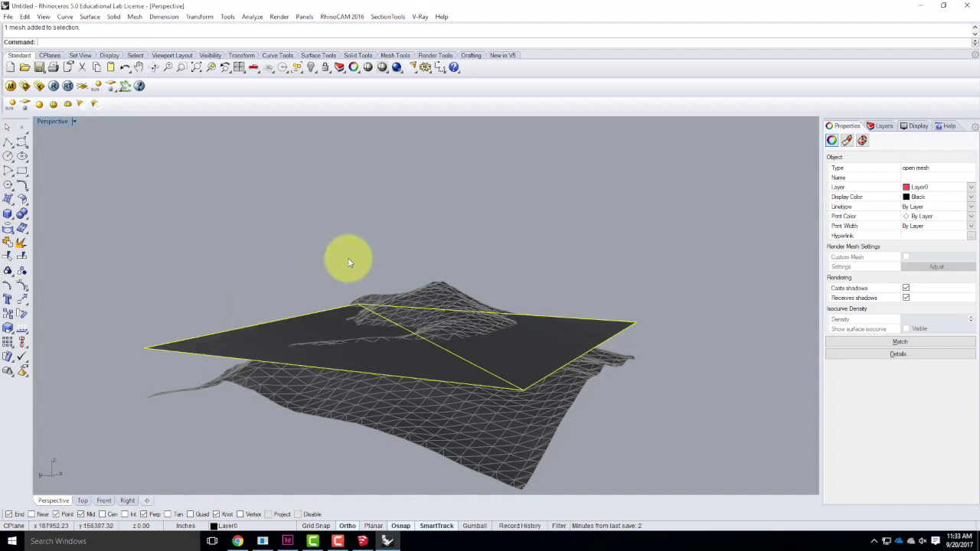
pyautogui.click(602, 284)
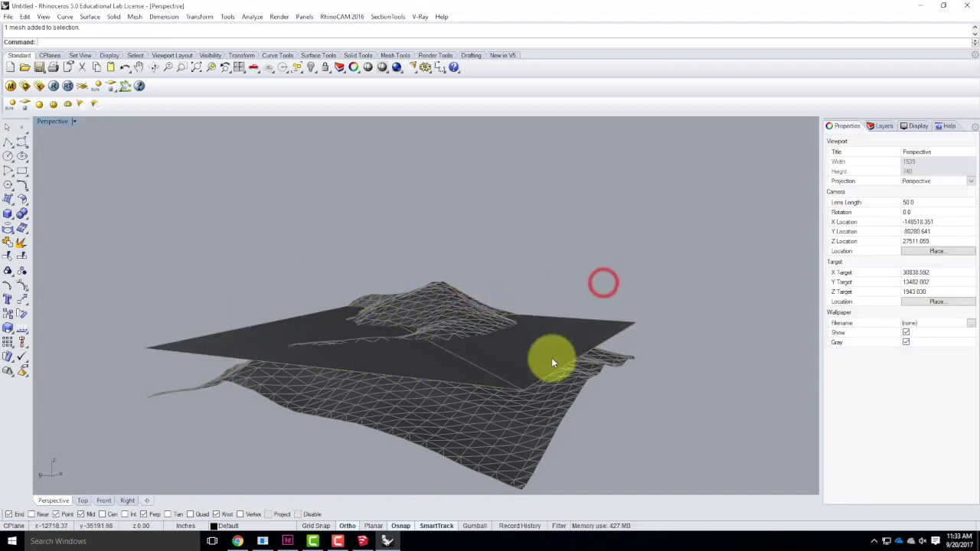
pyautogui.click(501, 392)
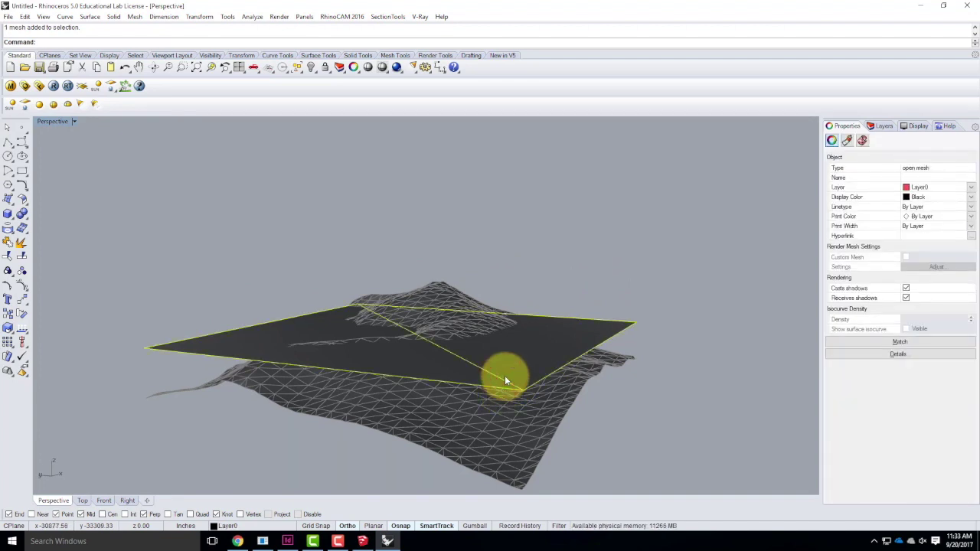
pyautogui.press('Delete')
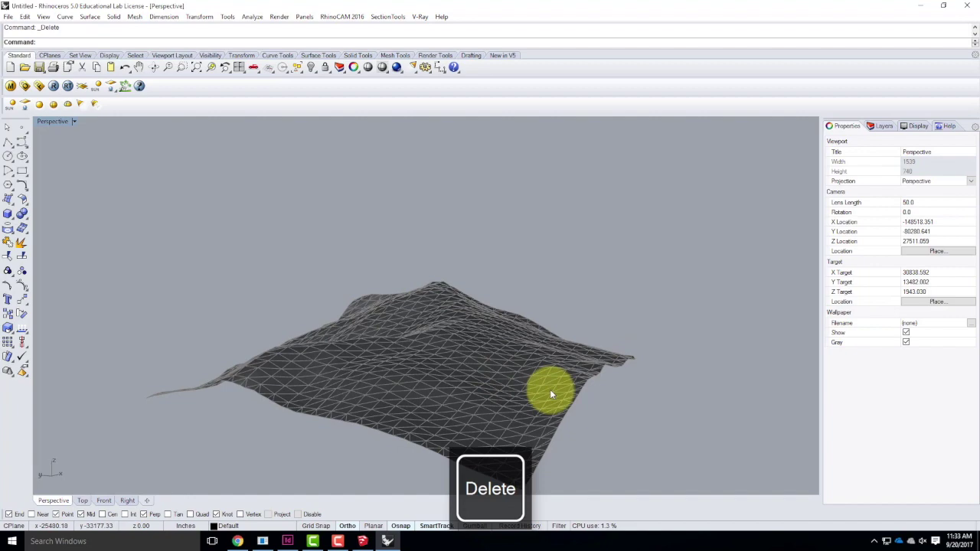
pyautogui.moveTo(645, 361); pyautogui.dragTo(400, 217, button='right')
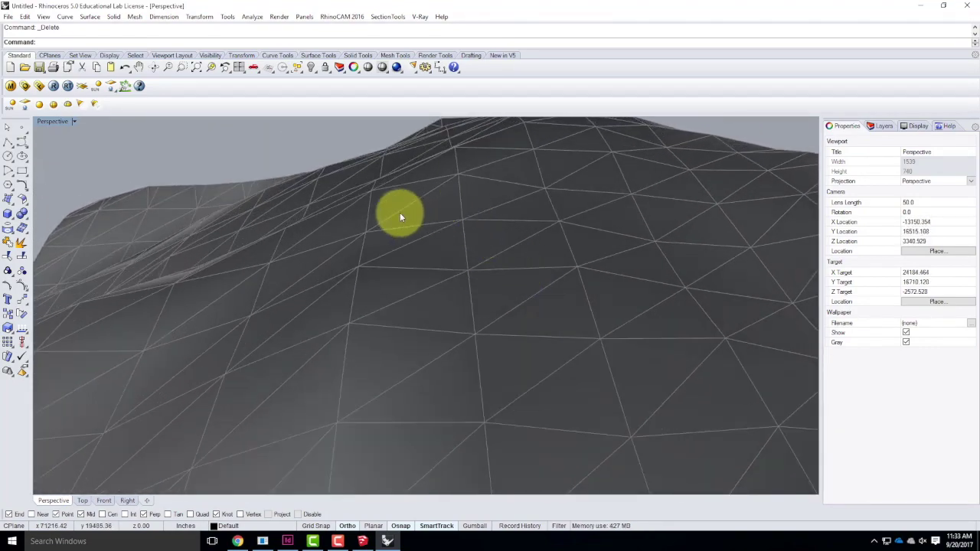
pyautogui.moveTo(416, 285); pyautogui.dragTo(376, 311, button='right')
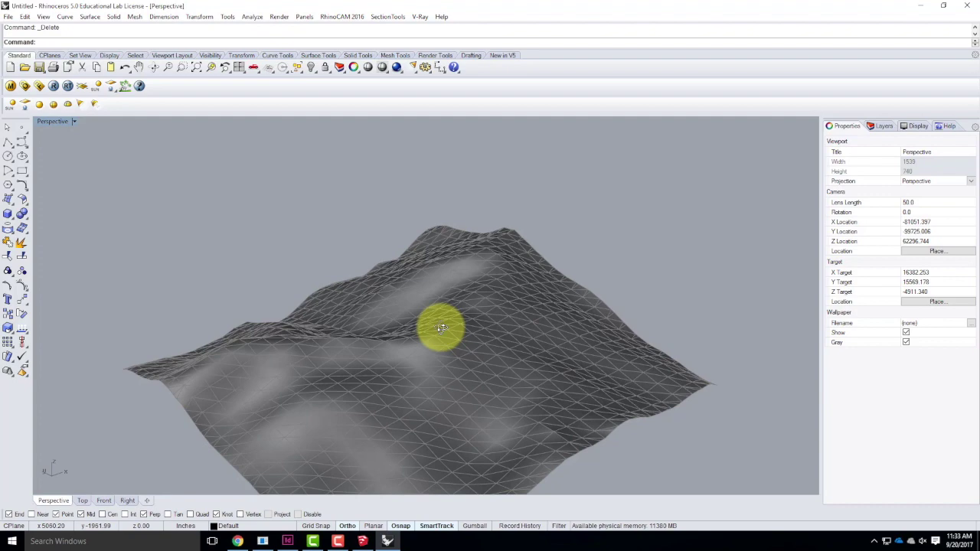
# Step: Rename Layer 07 to 'Sketchup' in the Layers panel
pyautogui.click(484, 294)
pyautogui.click(643, 216)
pyautogui.click(880, 126)
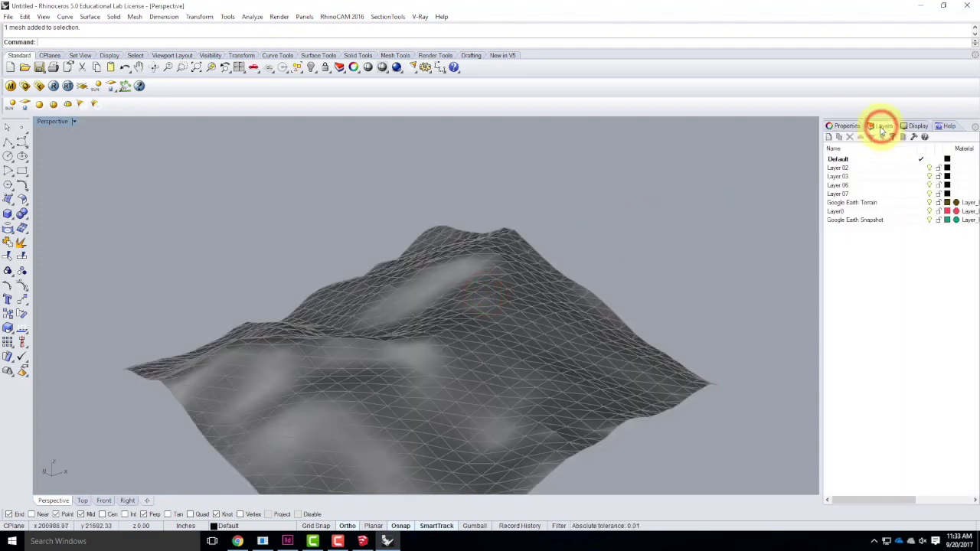
pyautogui.click(838, 194)
pyautogui.click(840, 193)
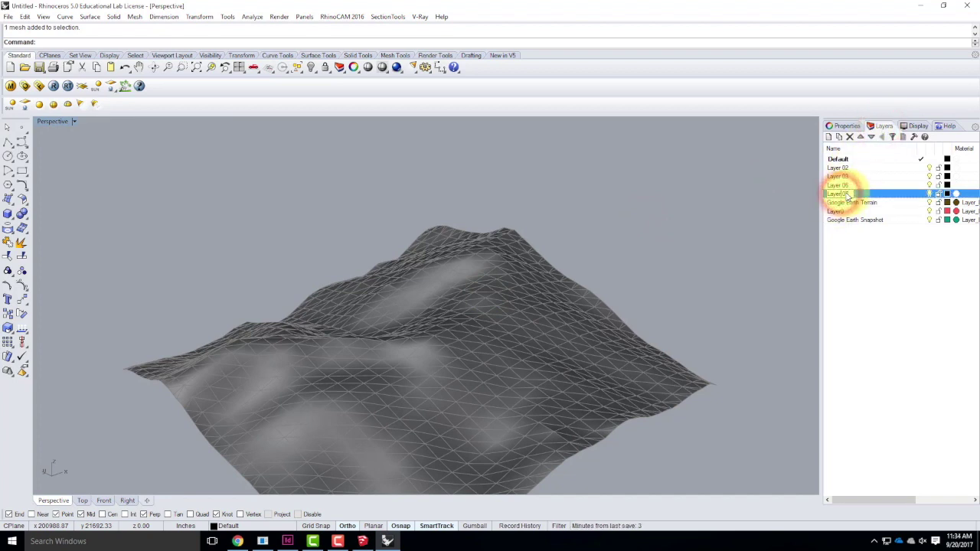
pyautogui.click(846, 193)
pyautogui.write('Sketchup')
pyautogui.click(901, 261)
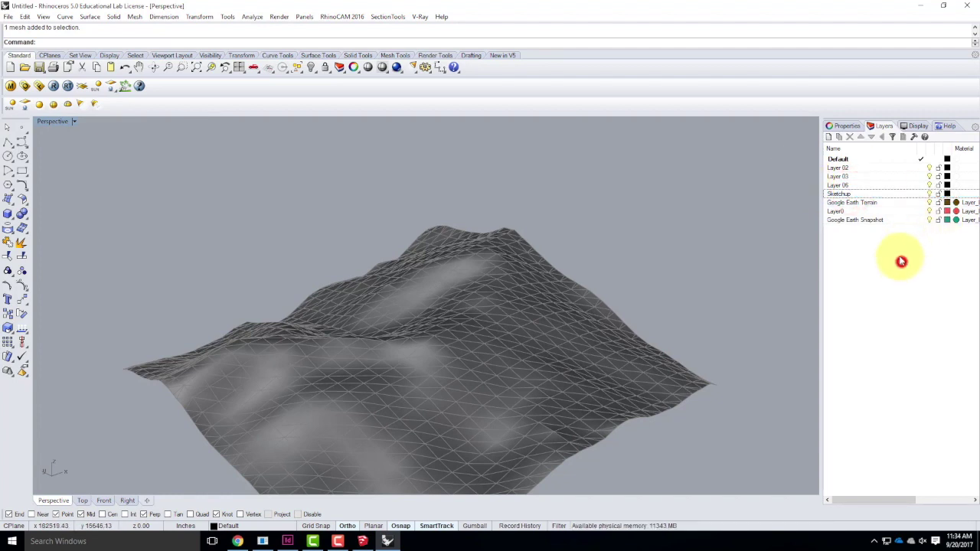
# Step: Nest Google Earth Terrain, Layer0 and Google Earth Snapshot as sub-layers of Sketchup
pyautogui.click(850, 193)
pyautogui.click(848, 202)
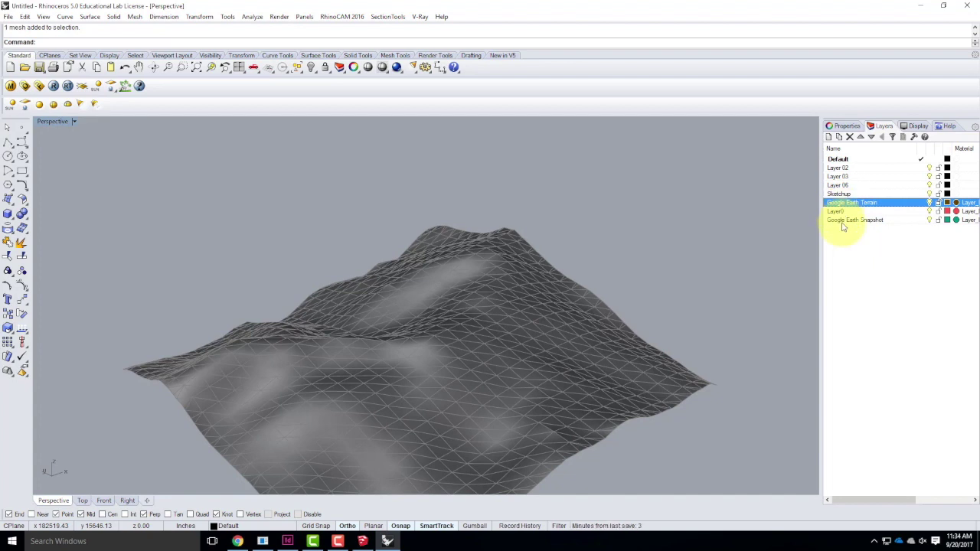
pyautogui.keyDown('shift'); pyautogui.click(842, 221); pyautogui.keyUp('shift')
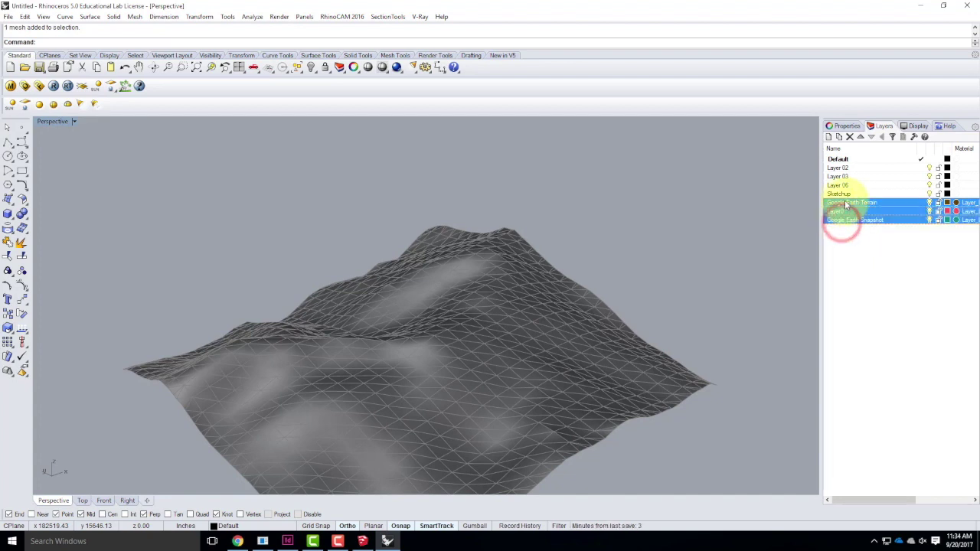
pyautogui.keyDown('shift'); pyautogui.click(841, 195); pyautogui.keyUp('shift')
pyautogui.keyDown('ctrl'); pyautogui.click(845, 196); pyautogui.keyUp('ctrl')
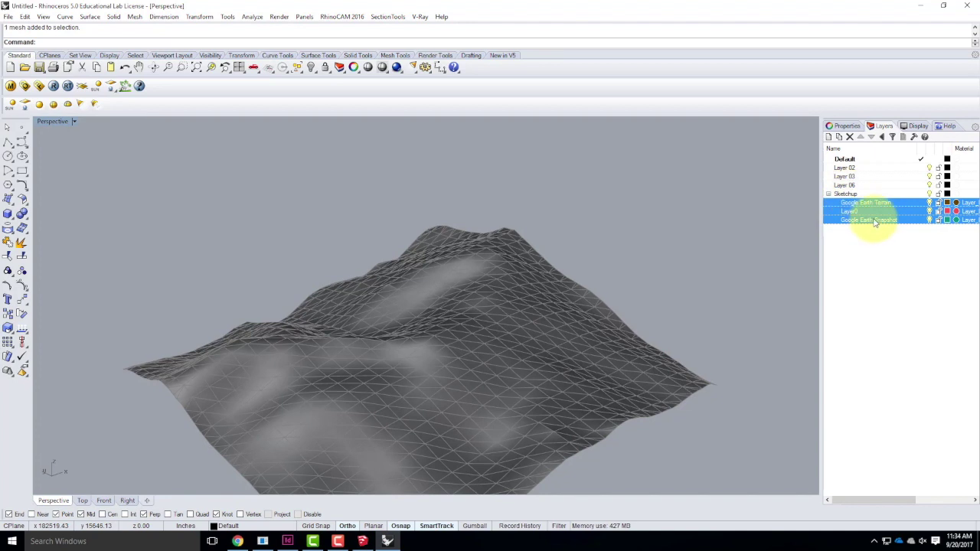
pyautogui.moveTo(870, 212); pyautogui.dragTo(838, 193)
pyautogui.click(828, 194)
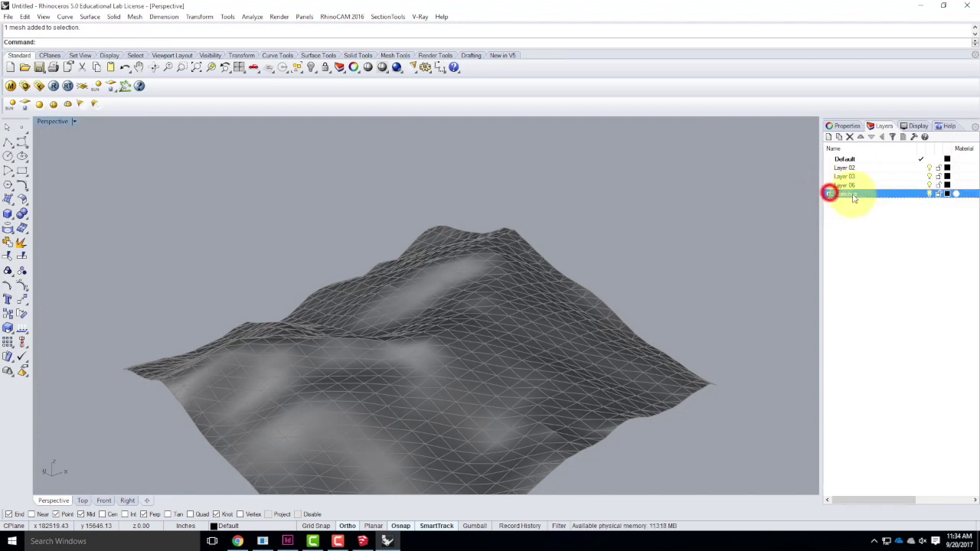
pyautogui.click(928, 194)
pyautogui.click(928, 194)
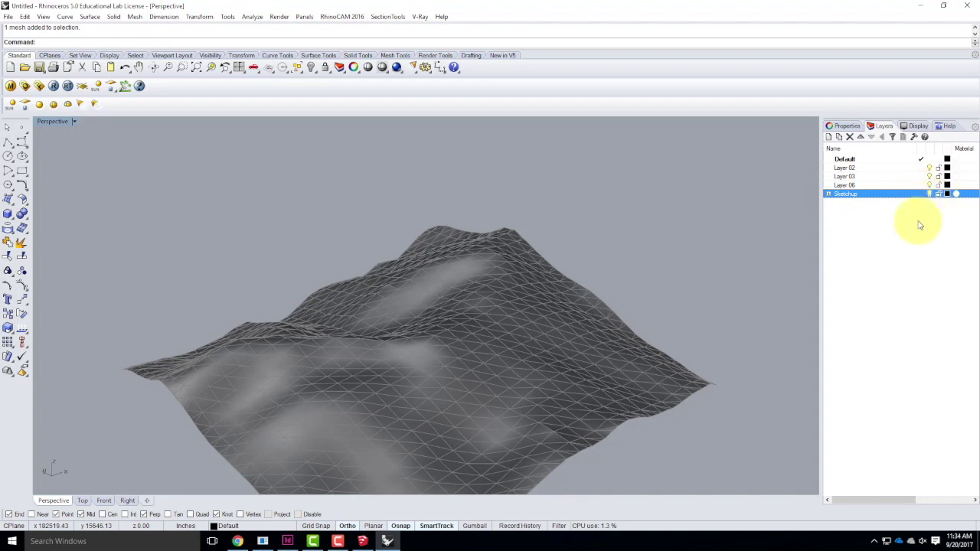
pyautogui.click(900, 253)
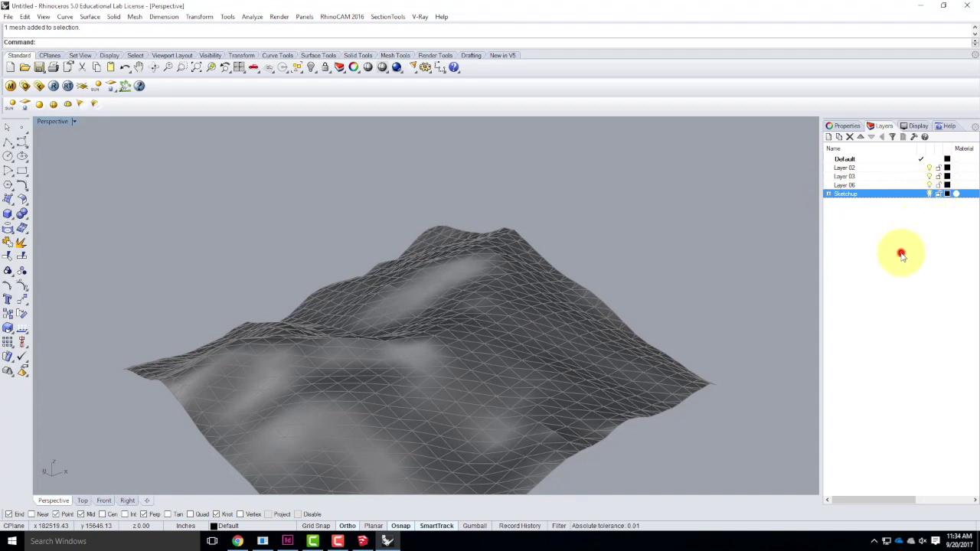
pyautogui.click(842, 169)
pyautogui.click(846, 185)
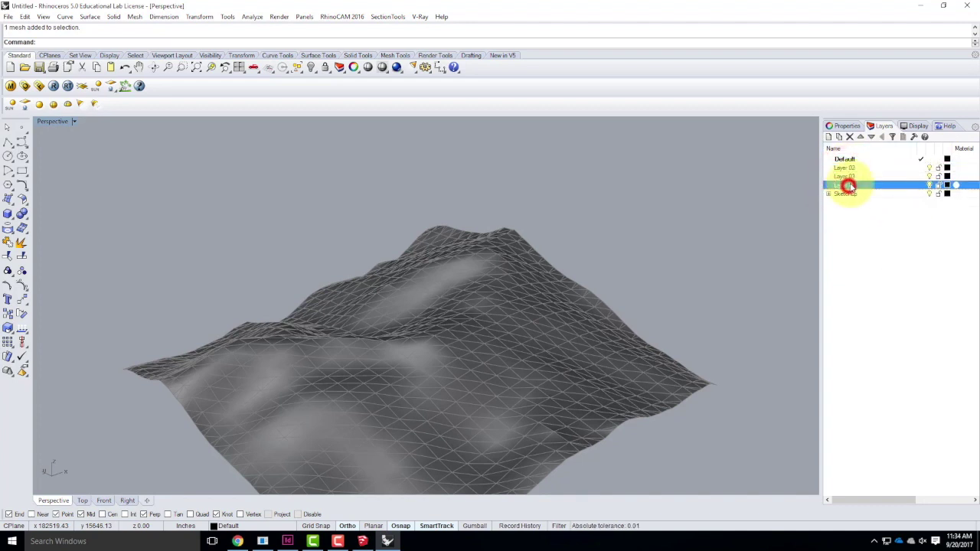
# Step: Rename the Default layer to 'Contour X' and Layer 02 to 'Contour Y'
pyautogui.click(845, 160)
pyautogui.click(847, 159)
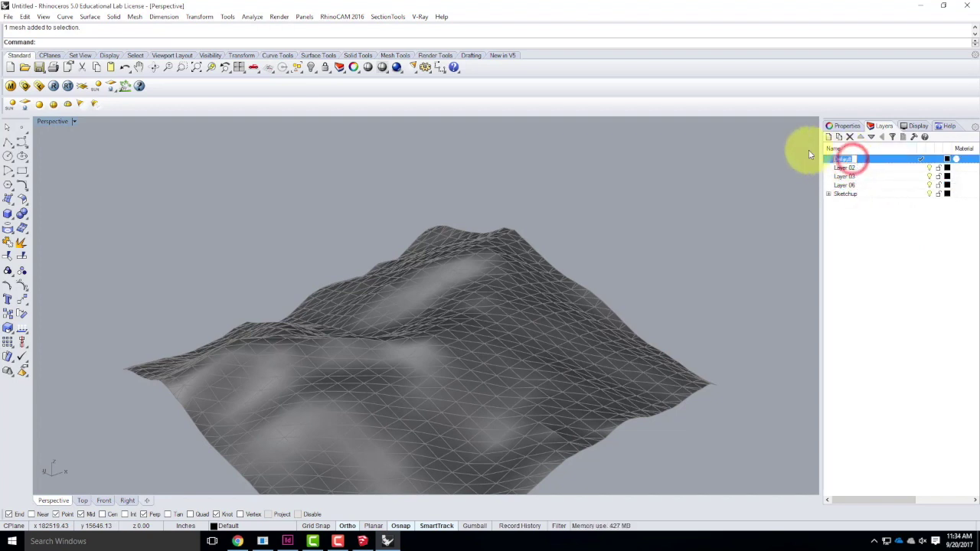
pyautogui.write('Contour')
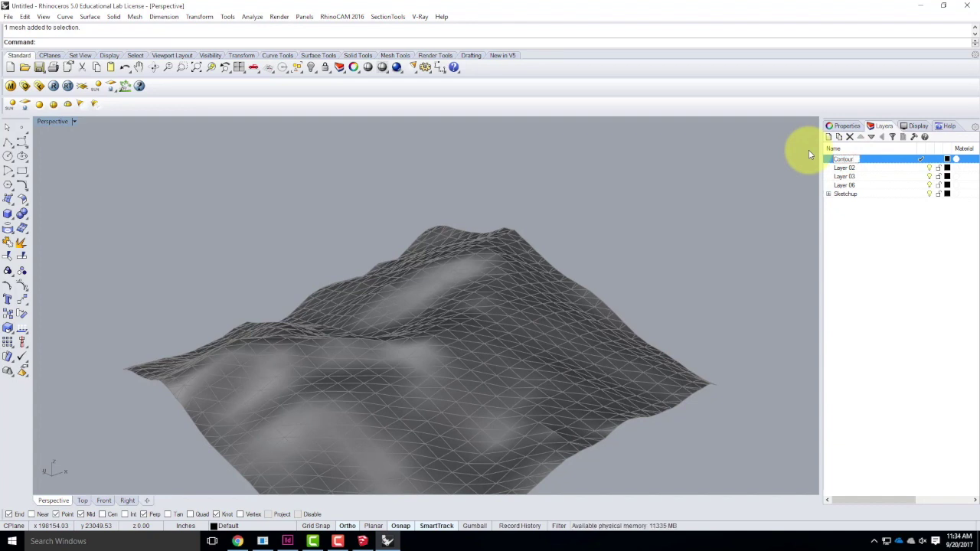
pyautogui.write(' X')
pyautogui.click(847, 169)
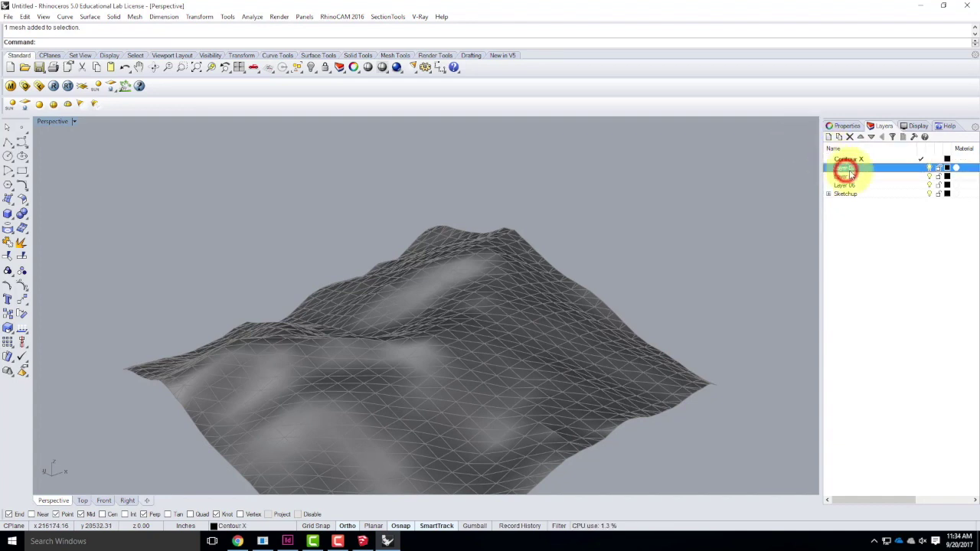
pyautogui.click(849, 169)
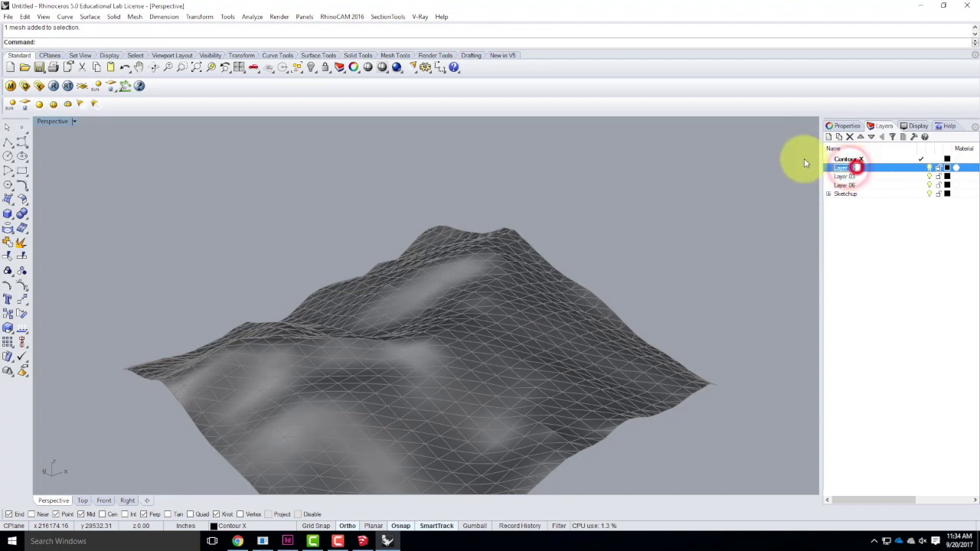
pyautogui.write('Contour ')
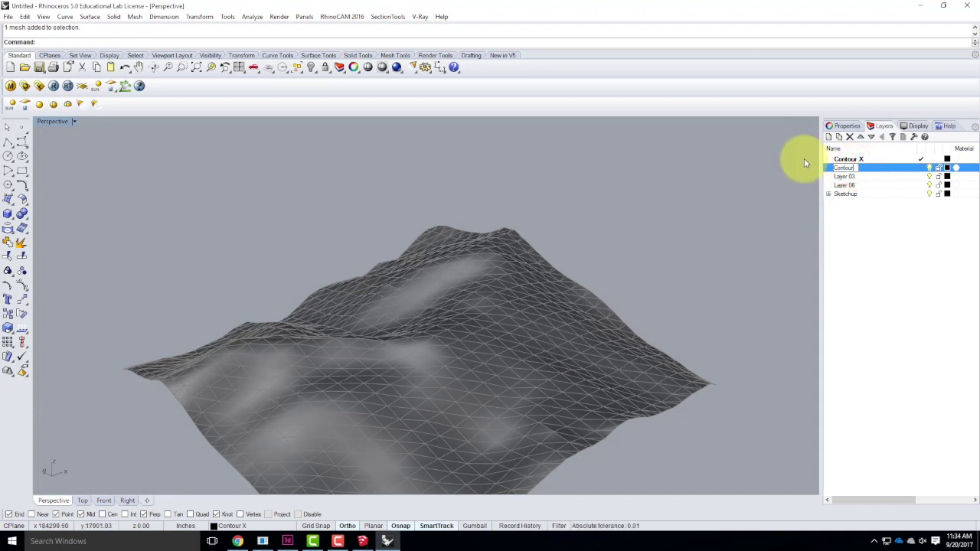
pyautogui.write('Y')
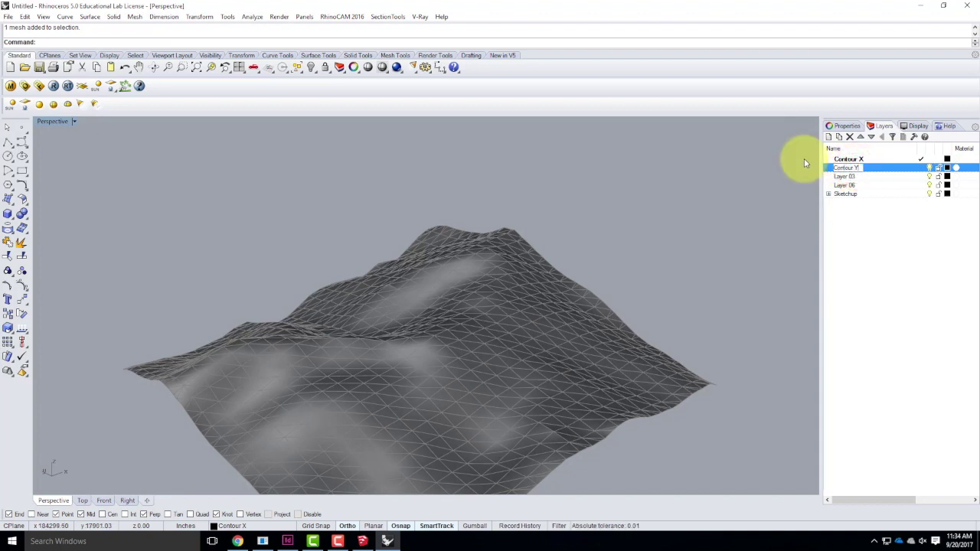
pyautogui.click(850, 176)
# Step: Delete the unused Layer 03 and Layer 06
pyautogui.moveTo(849, 179); pyautogui.dragTo(861, 199)
pyautogui.click(853, 180)
pyautogui.click(851, 176)
pyautogui.keyDown('shift'); pyautogui.click(852, 185); pyautogui.keyUp('shift')
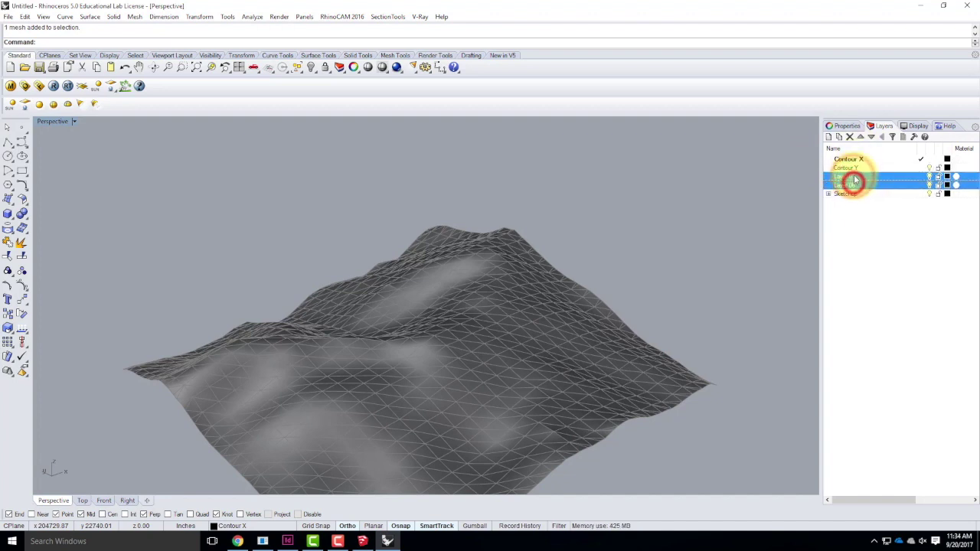
pyautogui.click(850, 136)
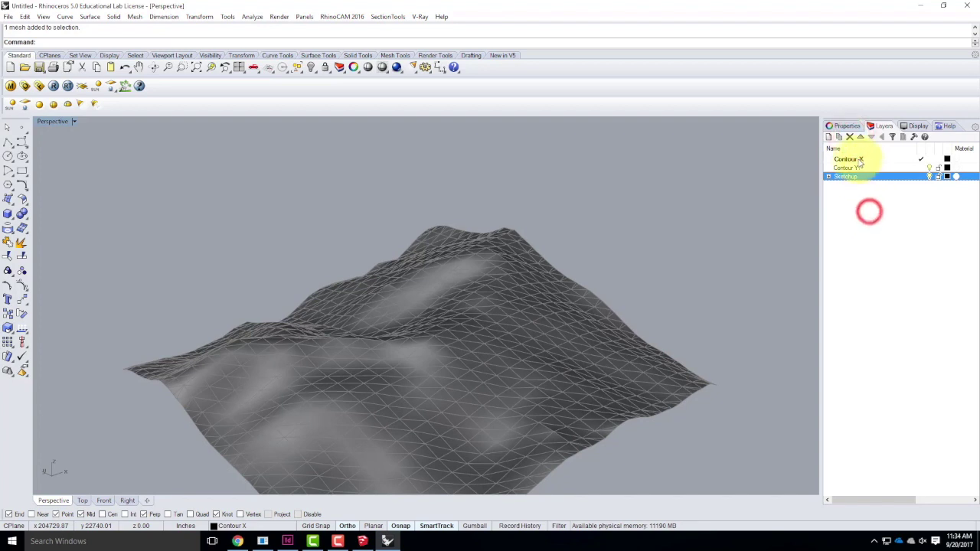
pyautogui.click(854, 158)
pyautogui.click(856, 169)
pyautogui.click(854, 177)
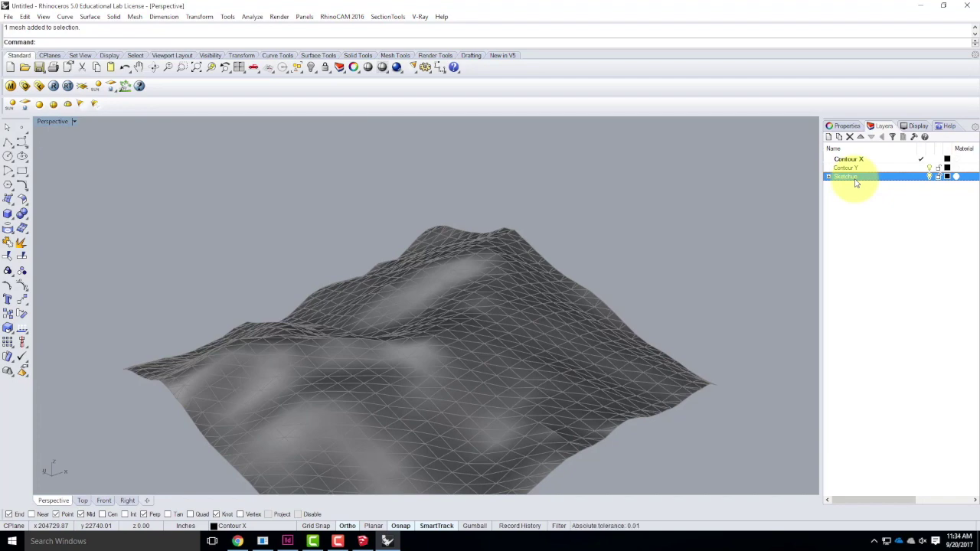
# Step: Zoom the Perspective view and select the Mt-Diablo terrain mesh on the Sketchup layer
pyautogui.scroll(-3, 604, 173)
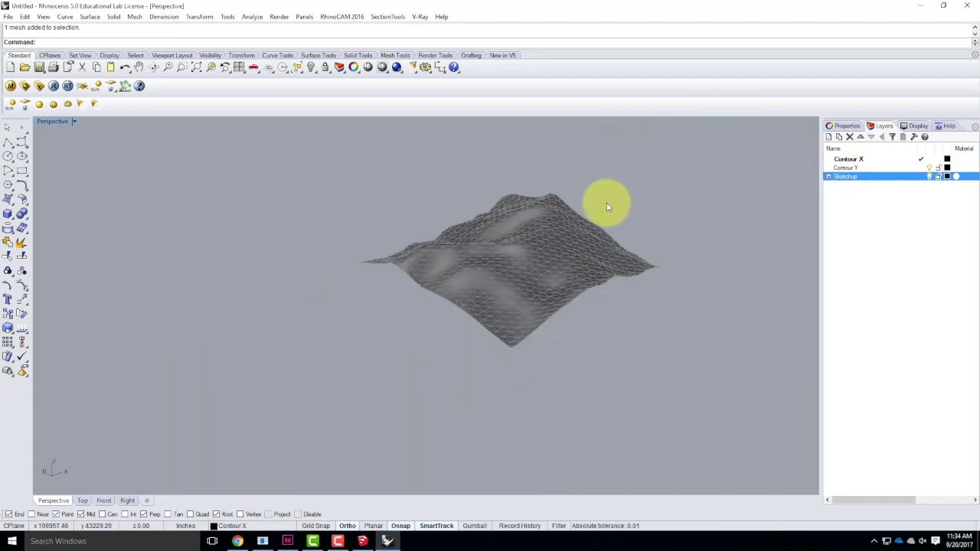
pyautogui.click(552, 258)
pyautogui.scroll(4, 634, 273)
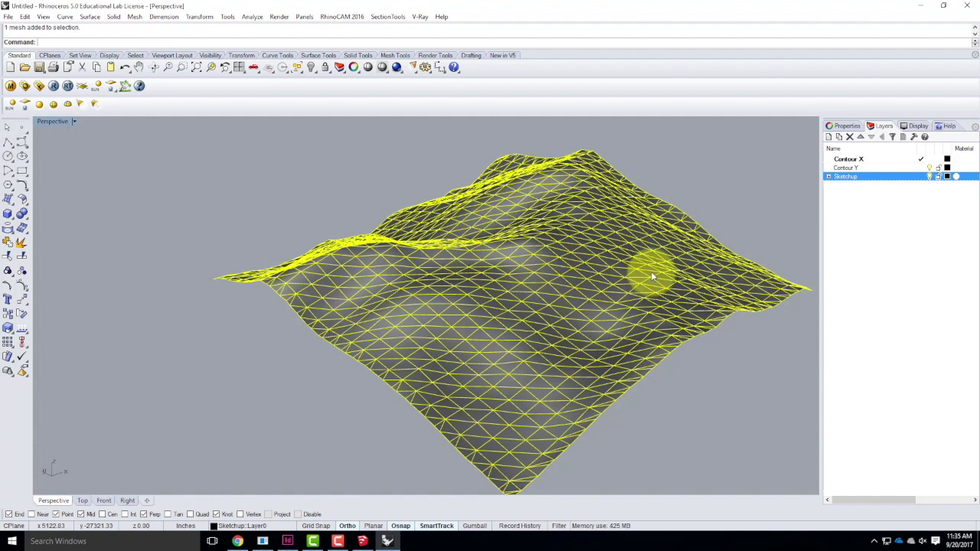
pyautogui.click(219, 356)
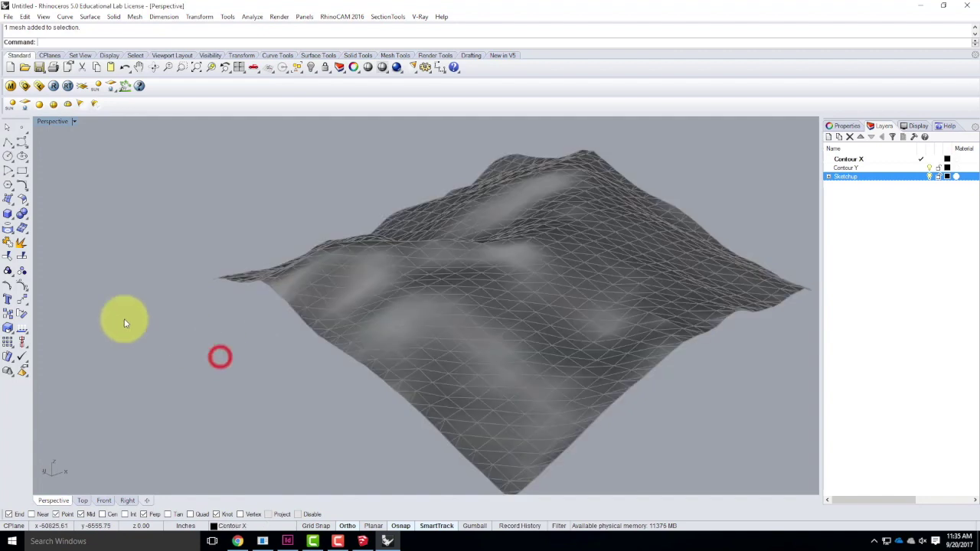
pyautogui.scroll(-2, 87, 334)
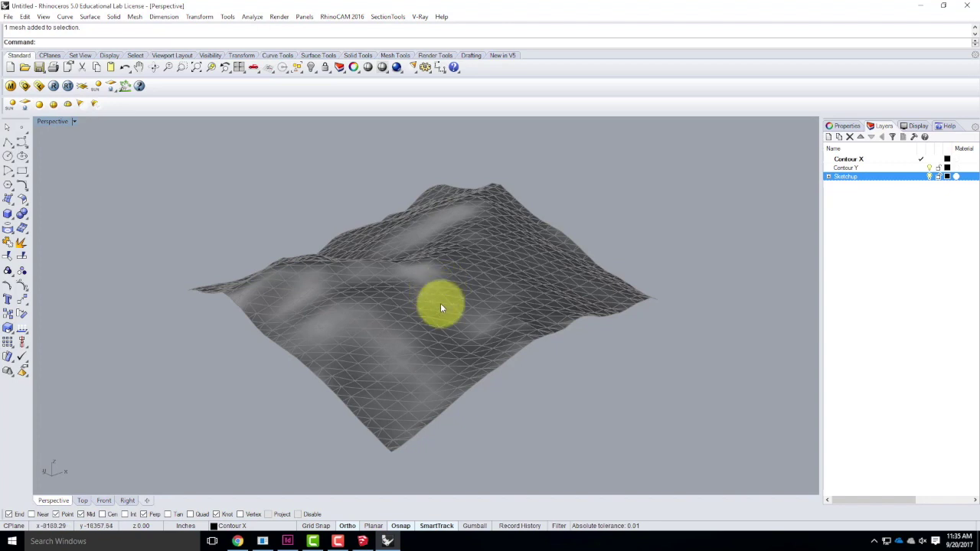
pyautogui.click(459, 268)
# Step: Convert the terrain mesh to a NURBS surface with MeshToNURB, then select the original mesh
pyautogui.write('MeshToNURB')
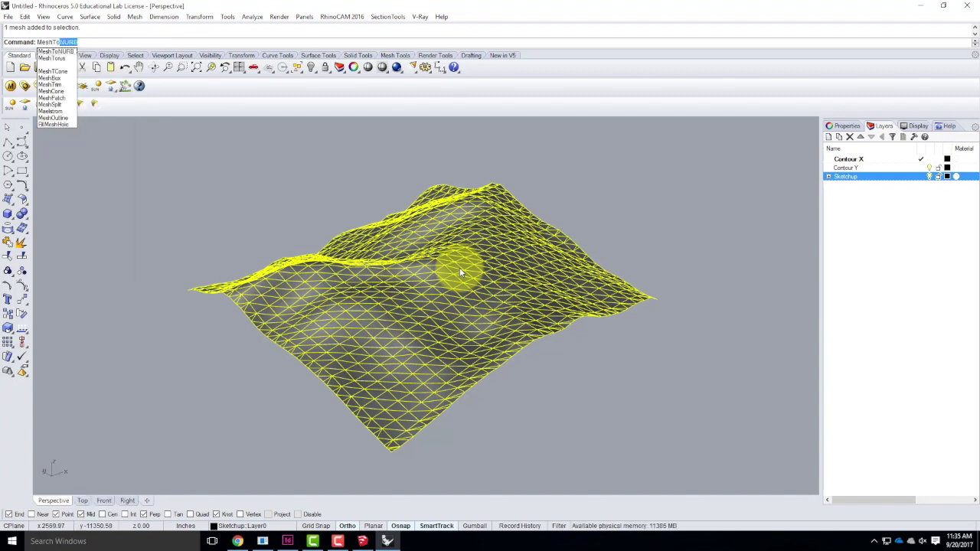
pyautogui.press('Return')
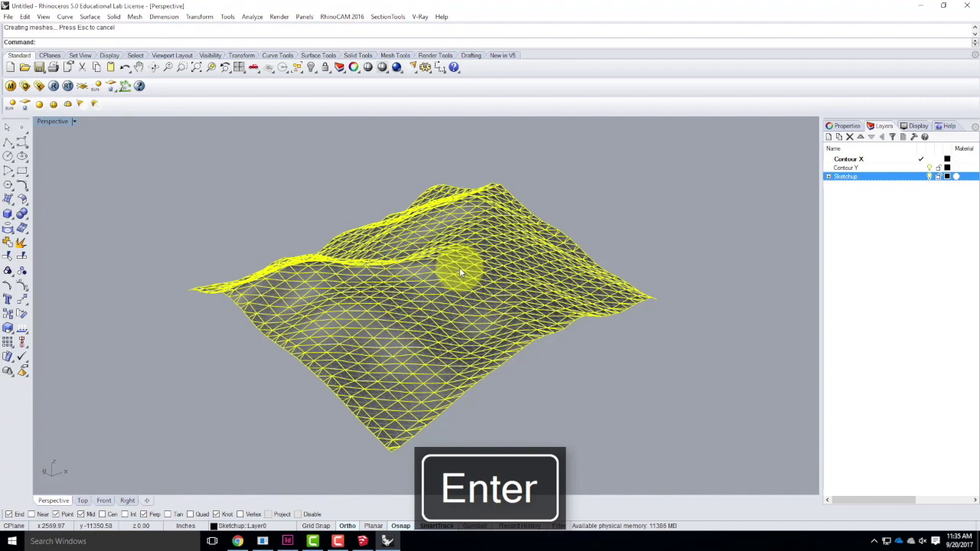
pyautogui.click(582, 392)
pyautogui.scroll(5, 444, 303)
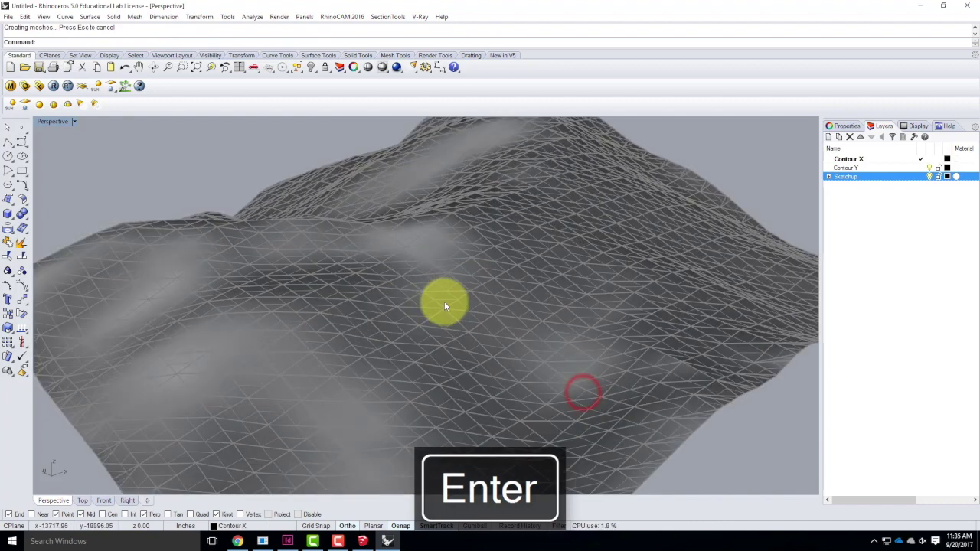
pyautogui.scroll(2, 452, 297)
pyautogui.click(455, 291)
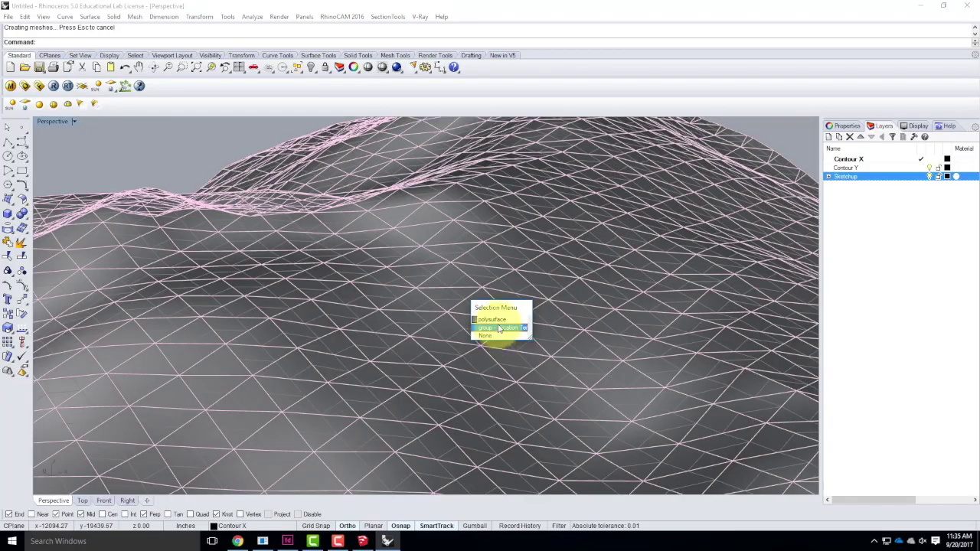
pyautogui.click(499, 318)
# Step: Delete the original terrain mesh and orbit to inspect the remaining terrain
pyautogui.scroll(-5, 490, 257)
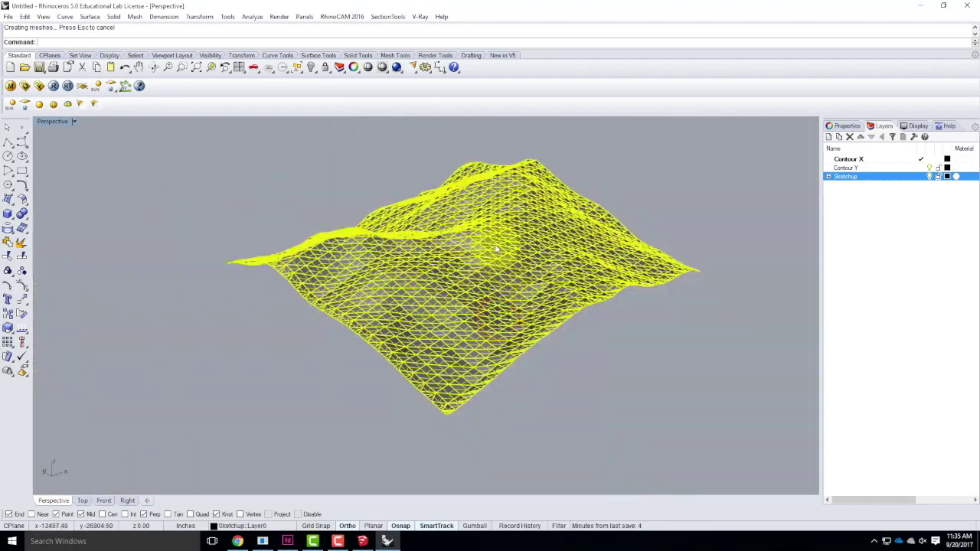
pyautogui.scroll(5, 493, 258)
pyautogui.moveTo(558, 233)
pyautogui.mouseDown(button='right')
pyautogui.moveTo(459, 228)
pyautogui.moveTo(525, 284)
pyautogui.moveTo(591, 250)
pyautogui.moveTo(546, 250)
pyautogui.mouseUp(button='right')
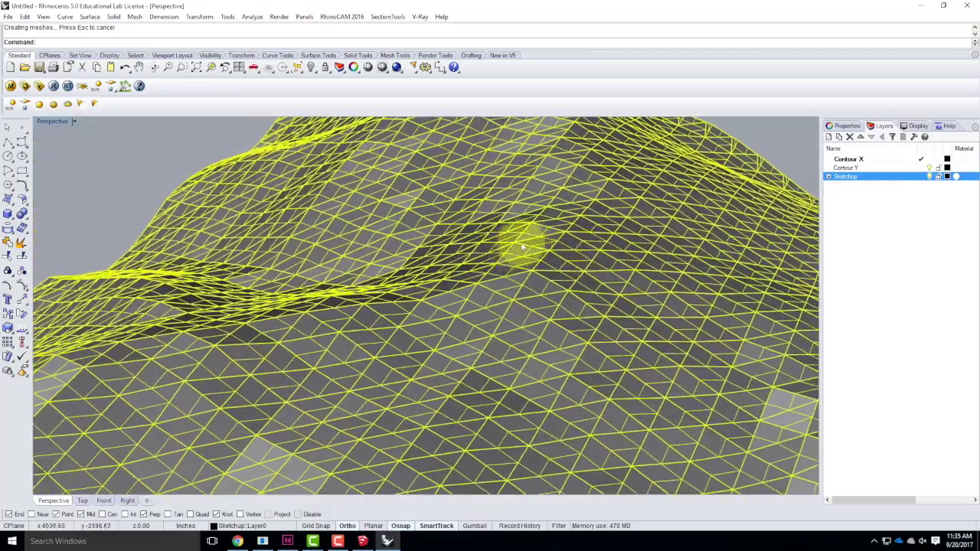
pyautogui.moveTo(599, 284); pyautogui.dragTo(549, 291, button='right')
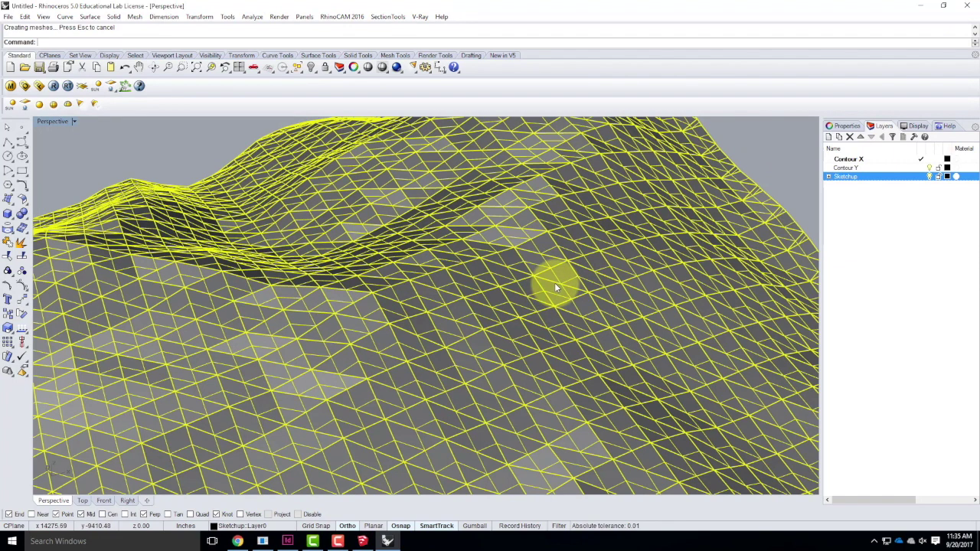
pyautogui.press('Delete')
pyautogui.scroll(-4, 502, 269)
pyautogui.moveTo(466, 273)
pyautogui.mouseDown(button='right')
pyautogui.moveTo(525, 291)
pyautogui.moveTo(510, 273)
pyautogui.mouseUp(button='right')
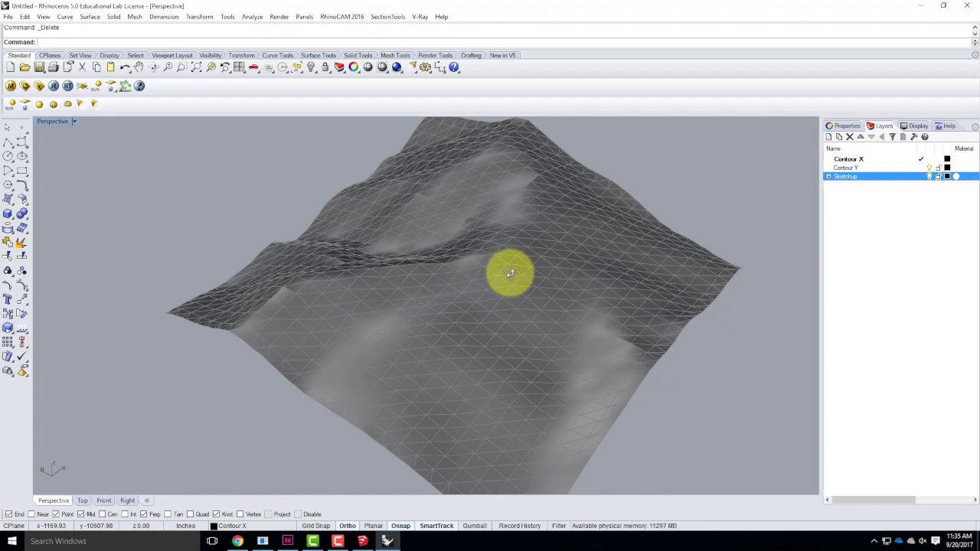
pyautogui.moveTo(510, 274); pyautogui.dragTo(285, 257, button='right')
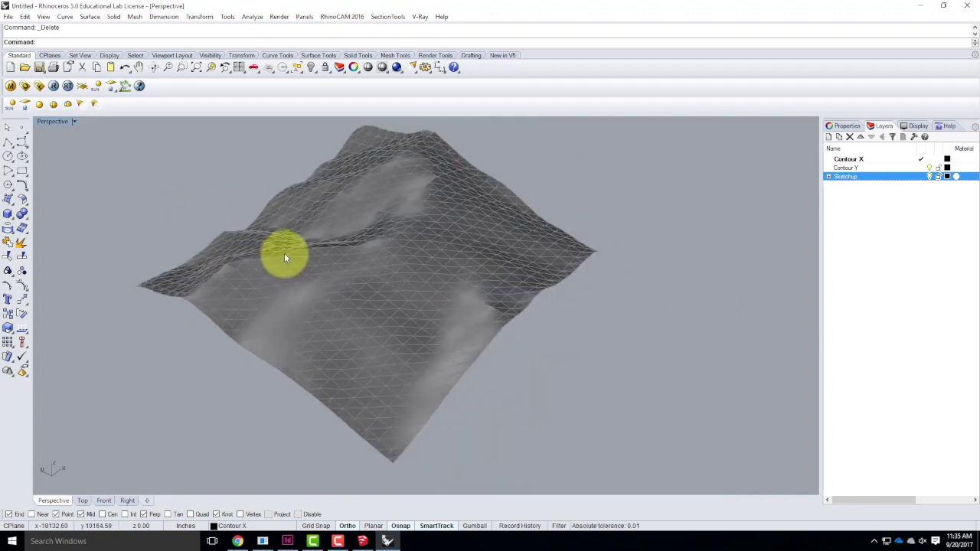
pyautogui.moveTo(352, 264); pyautogui.dragTo(494, 280, button='right')
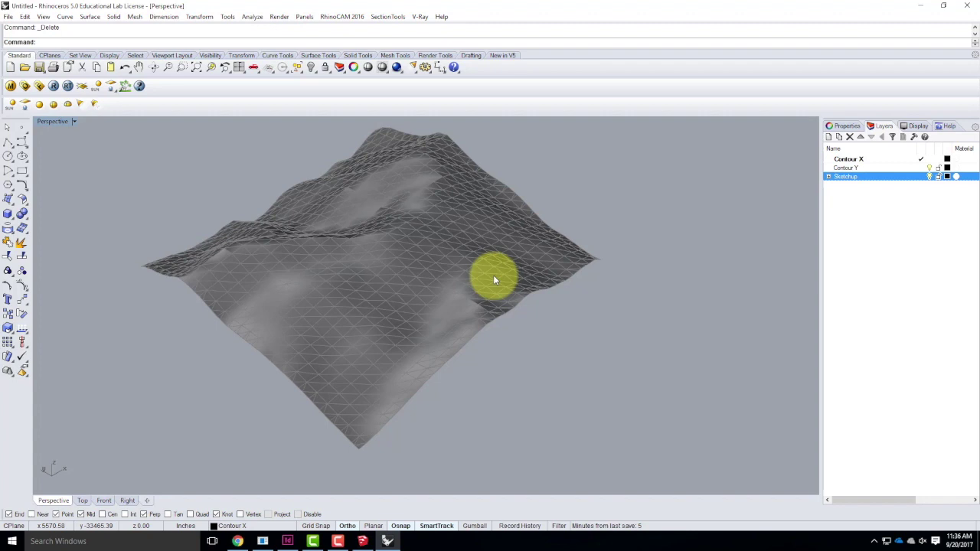
# Step: Run Curve From Objects > Contour and choose the terrain mesh as the object to contour
pyautogui.click(710, 190)
pyautogui.click(394, 303)
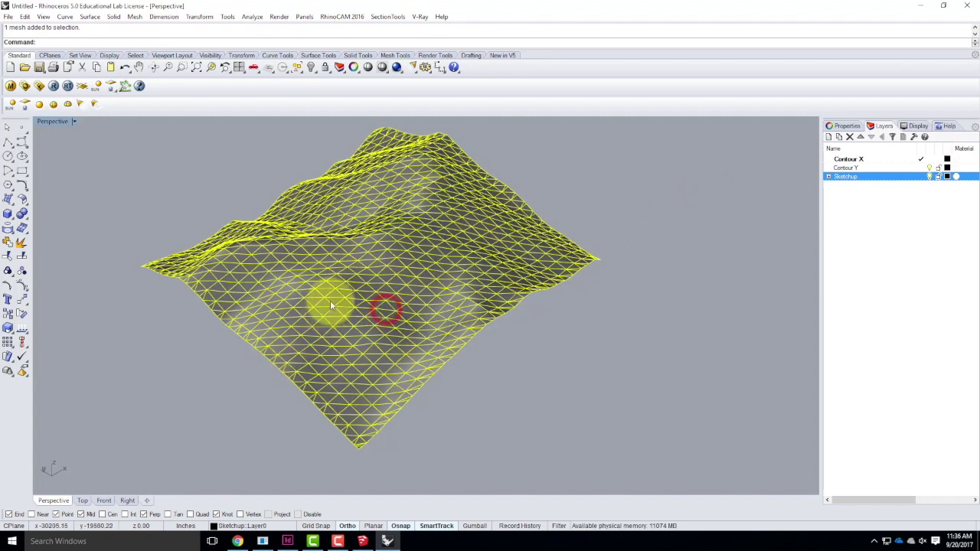
pyautogui.click(202, 397)
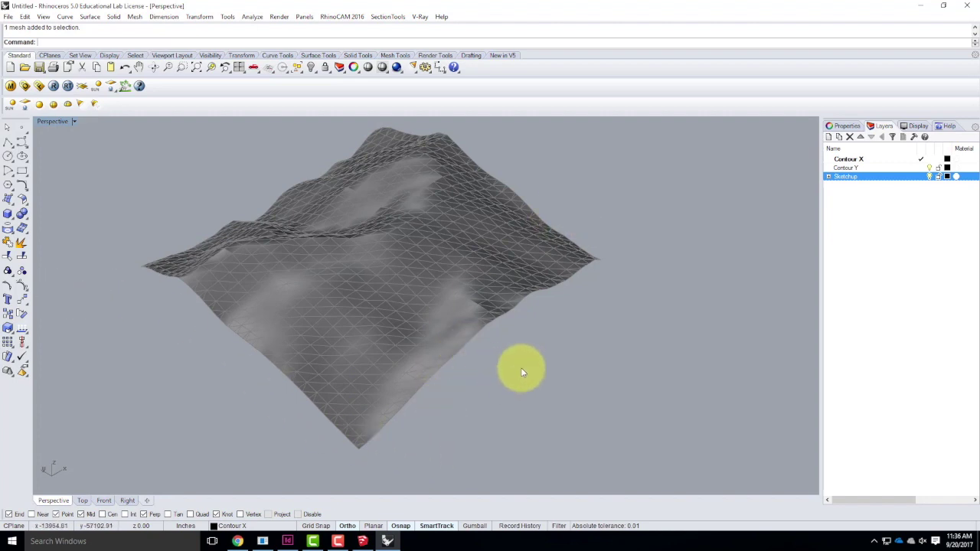
pyautogui.click(65, 16)
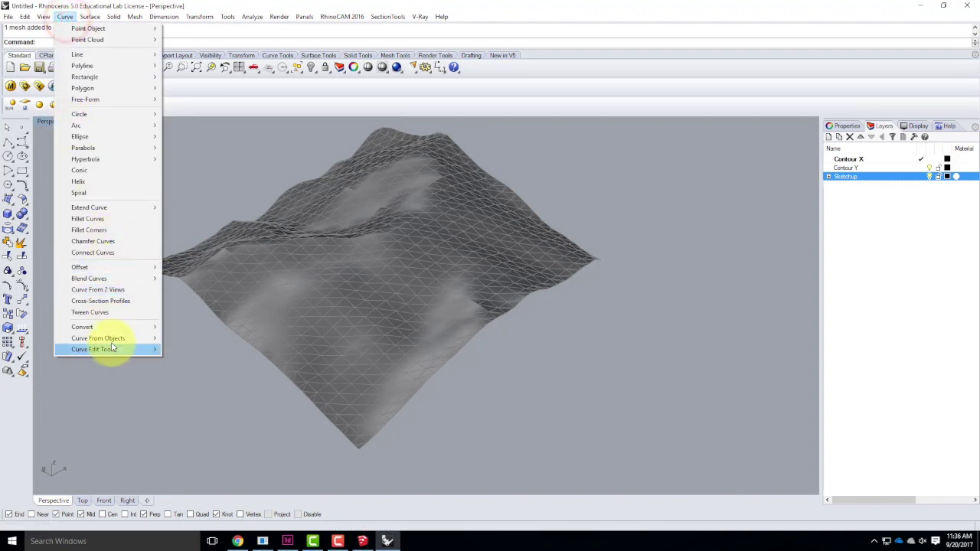
pyautogui.moveTo(115, 339)
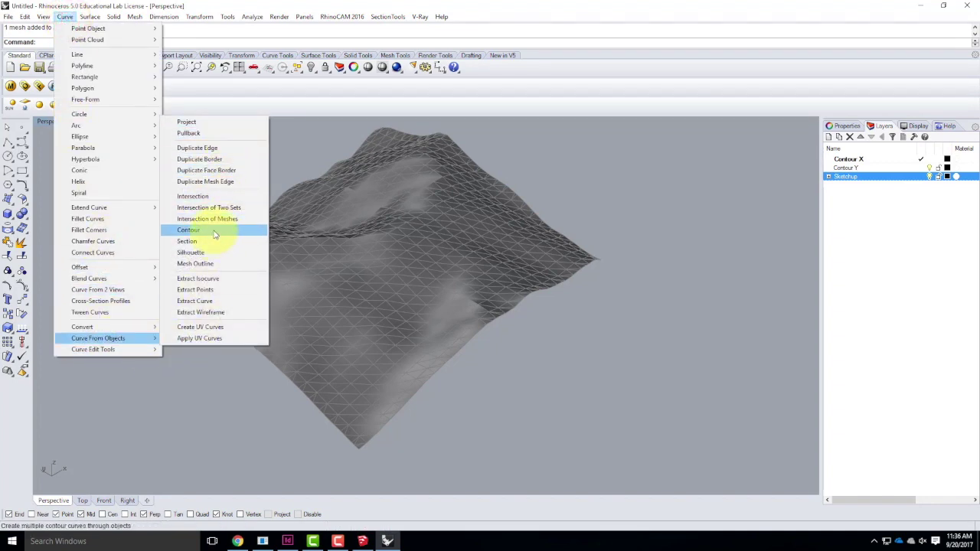
pyautogui.click(215, 232)
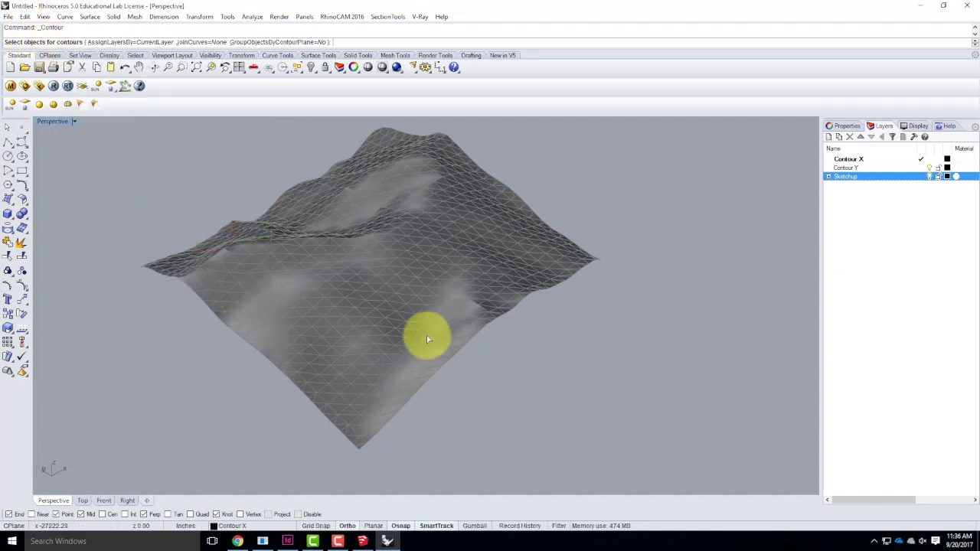
pyautogui.click(365, 284)
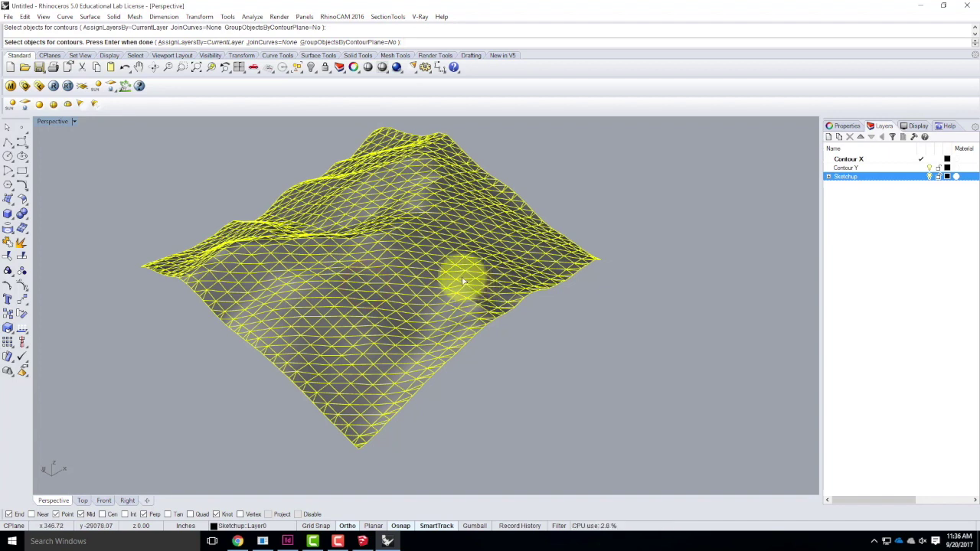
pyautogui.press('Return')
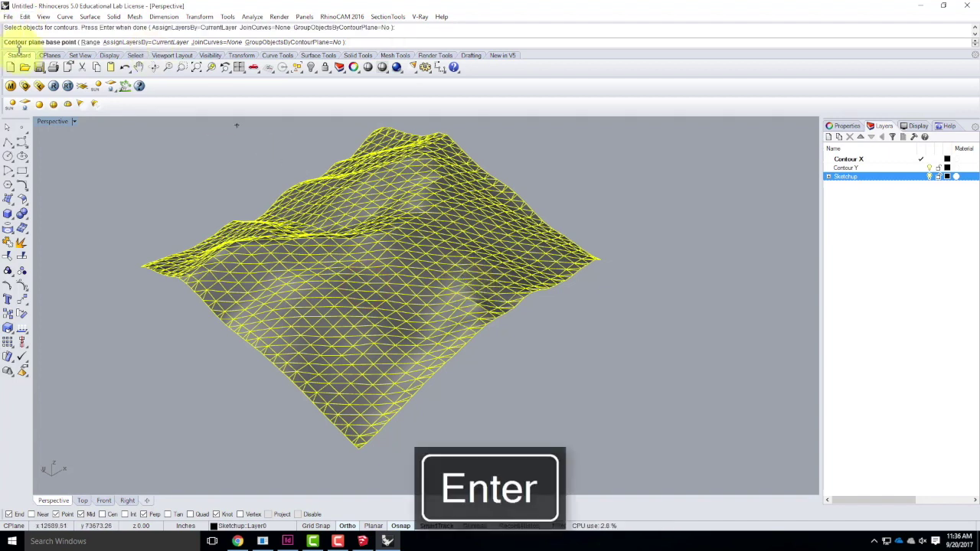
# Step: With Vertex osnap and Ortho on, set the contour base at the mesh's bottom vertex and pick the direction
pyautogui.click(241, 514)
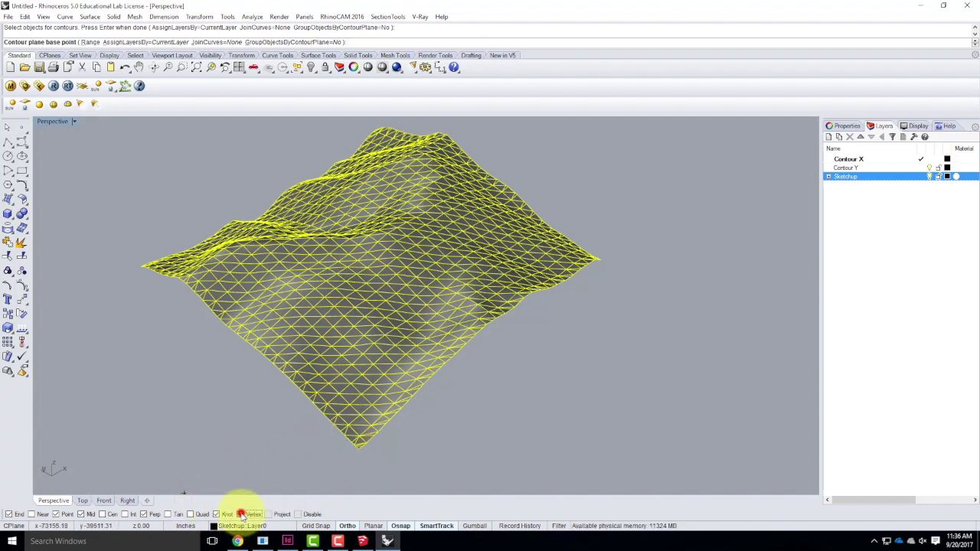
pyautogui.click(354, 452)
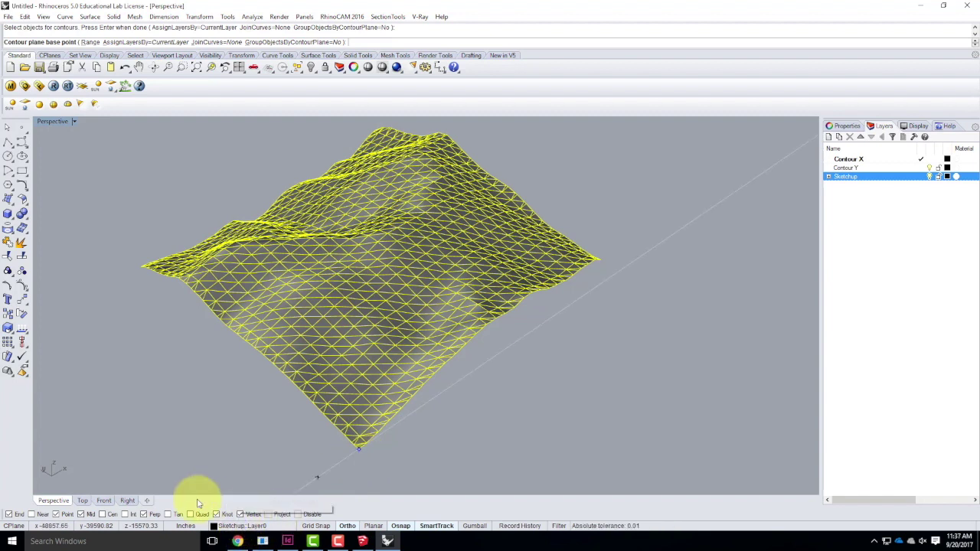
pyautogui.click(357, 451)
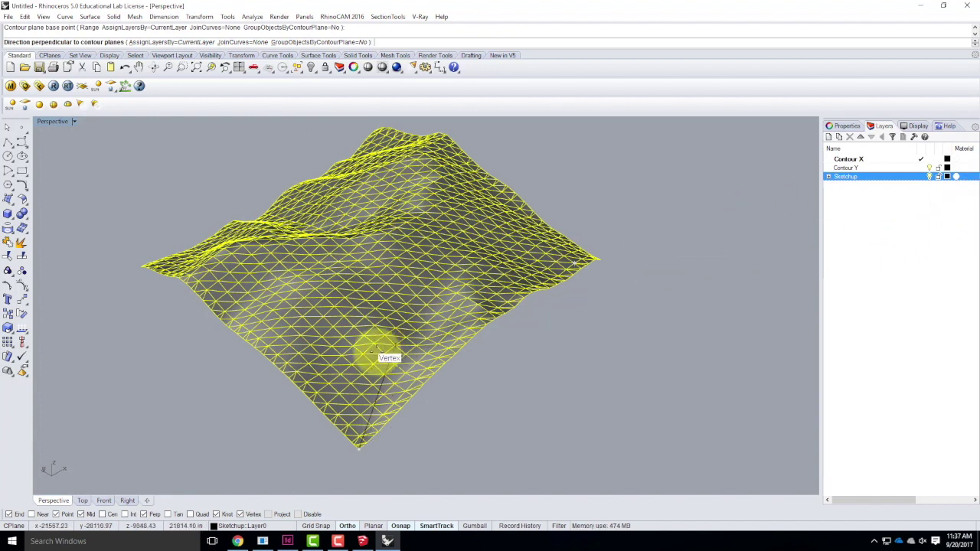
pyautogui.click(347, 526)
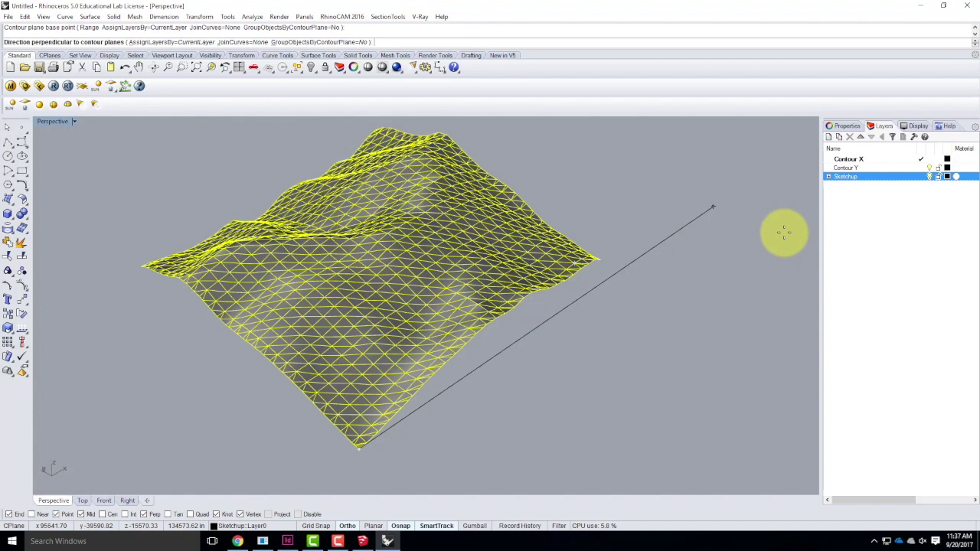
pyautogui.click(784, 230)
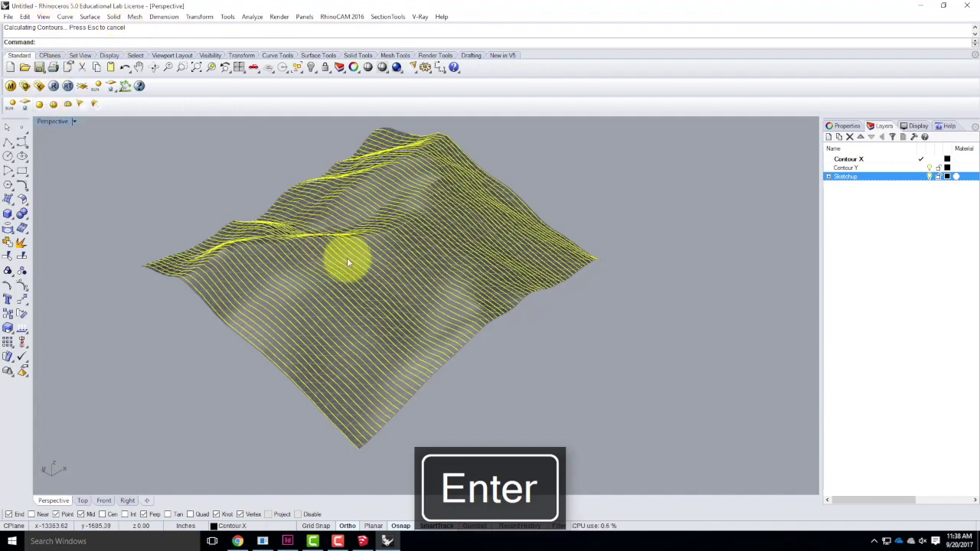
# Step: Inspect the contoured terrain, then set Contour Y as the current layer and deselect the curves
pyautogui.scroll(3, 399, 268)
pyautogui.moveTo(515, 304); pyautogui.dragTo(457, 287, button='right')
pyautogui.moveTo(274, 276); pyautogui.dragTo(520, 353, button='right')
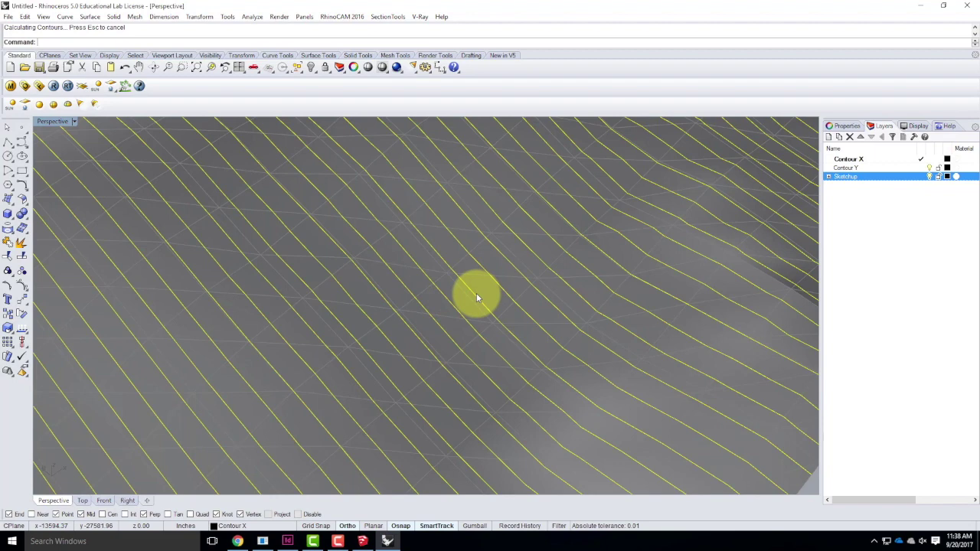
pyautogui.scroll(-10, 595, 127)
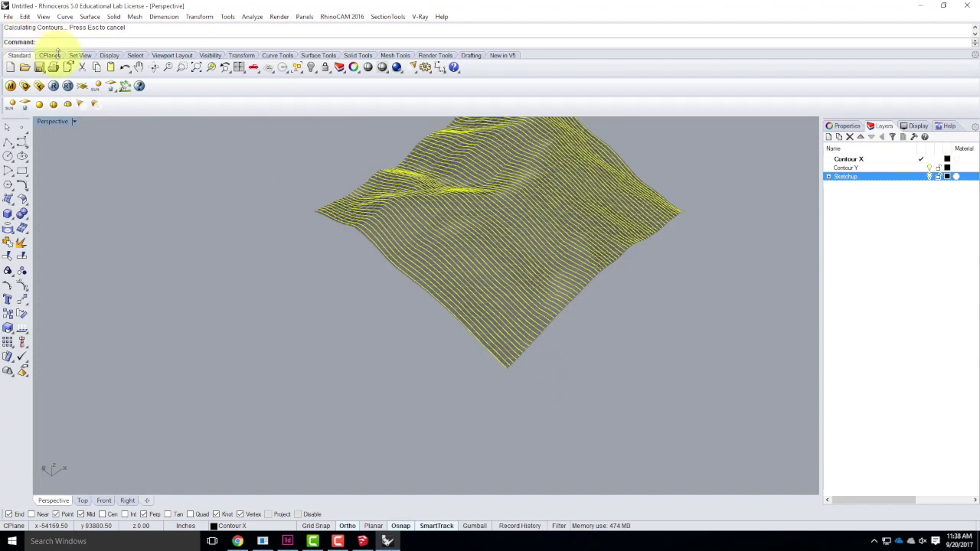
pyautogui.doubleClick(847, 168)
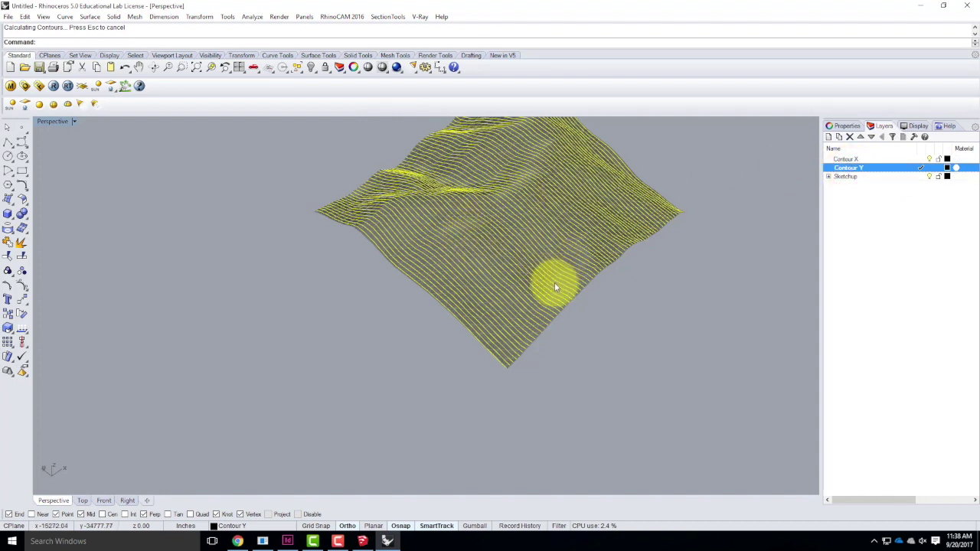
pyautogui.scroll(4, 555, 283)
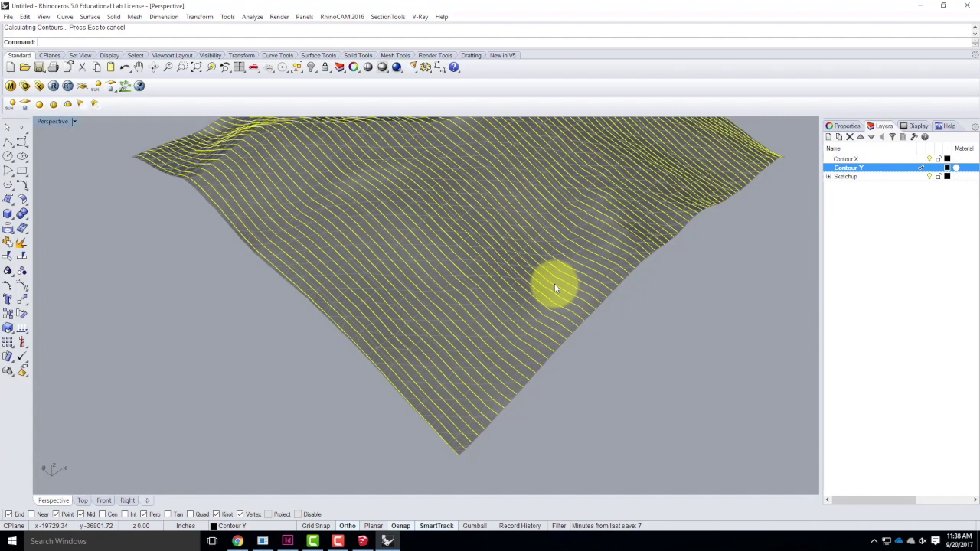
pyautogui.click(705, 306)
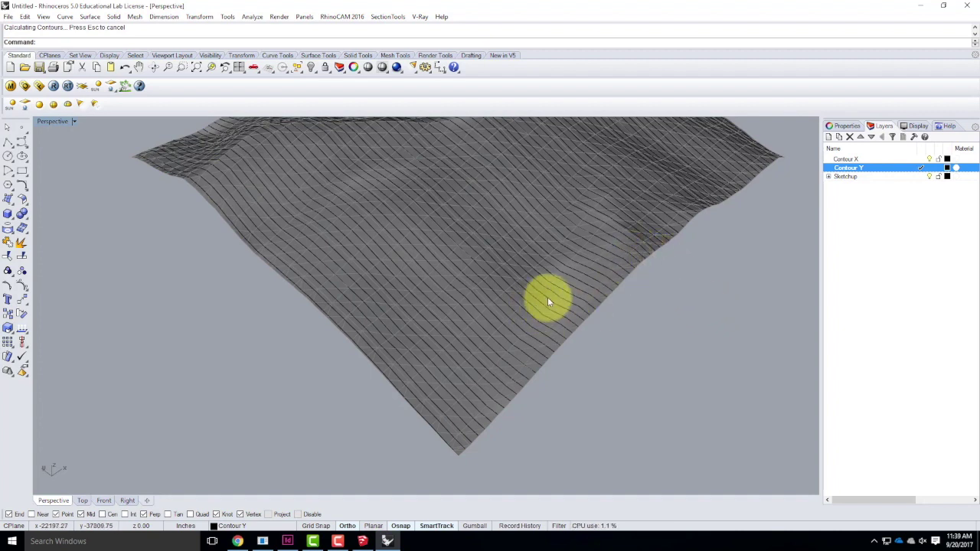
# Step: Undo the contours and regenerate them on Contour X from the mesh's bottom tip
pyautogui.hotkey('ctrl', 'z')
pyautogui.rightClick(455, 347)
pyautogui.doubleClick(852, 159)
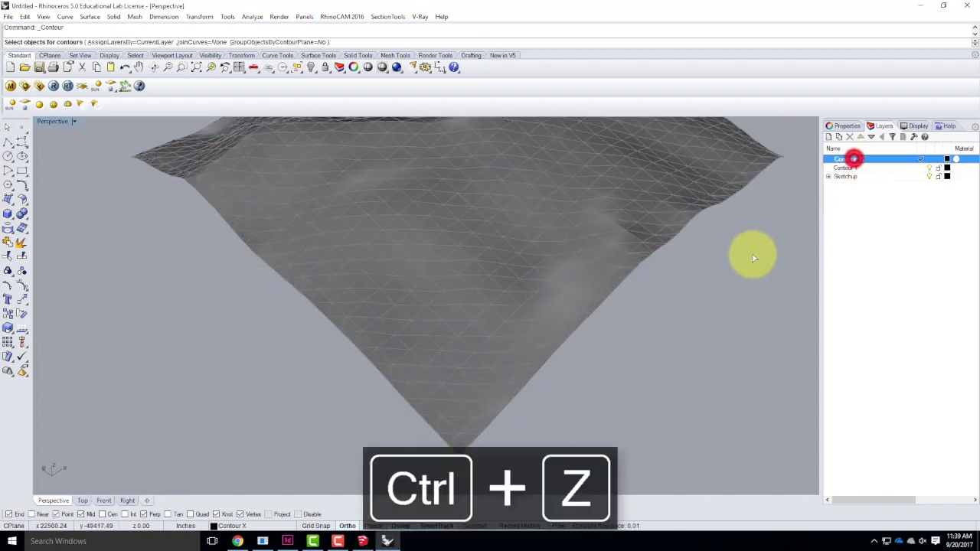
pyautogui.write('contour')
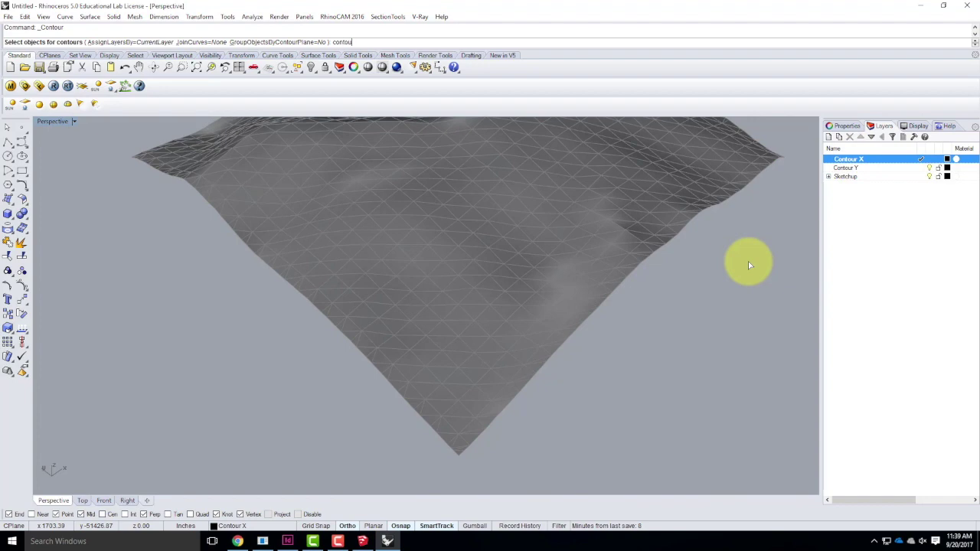
pyautogui.press('BackSpace')
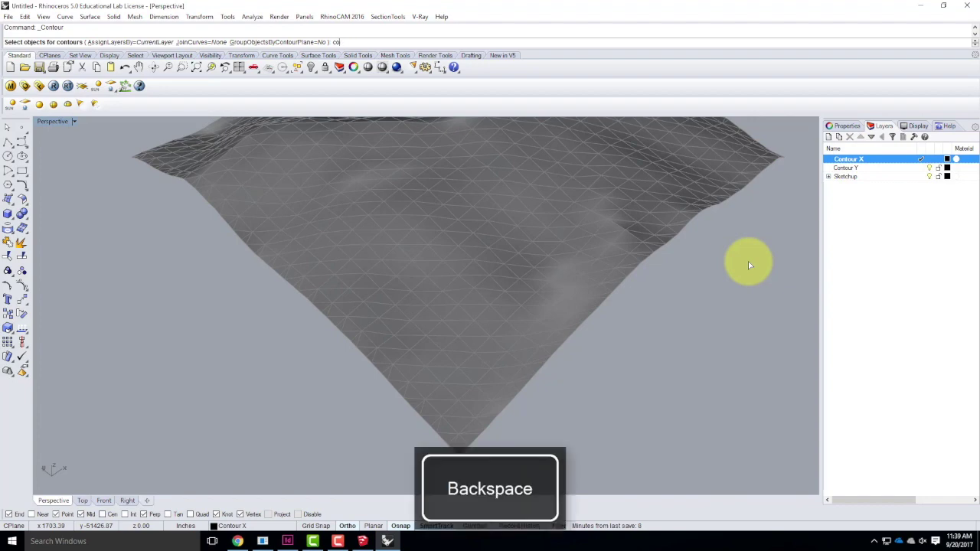
pyautogui.click(467, 261)
pyautogui.press('Return')
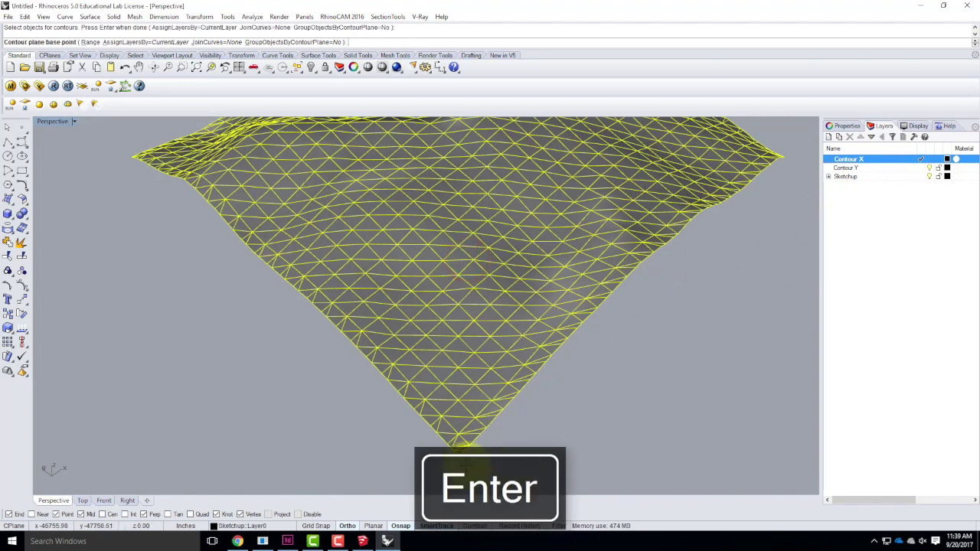
pyautogui.click(463, 447)
pyautogui.click(686, 310)
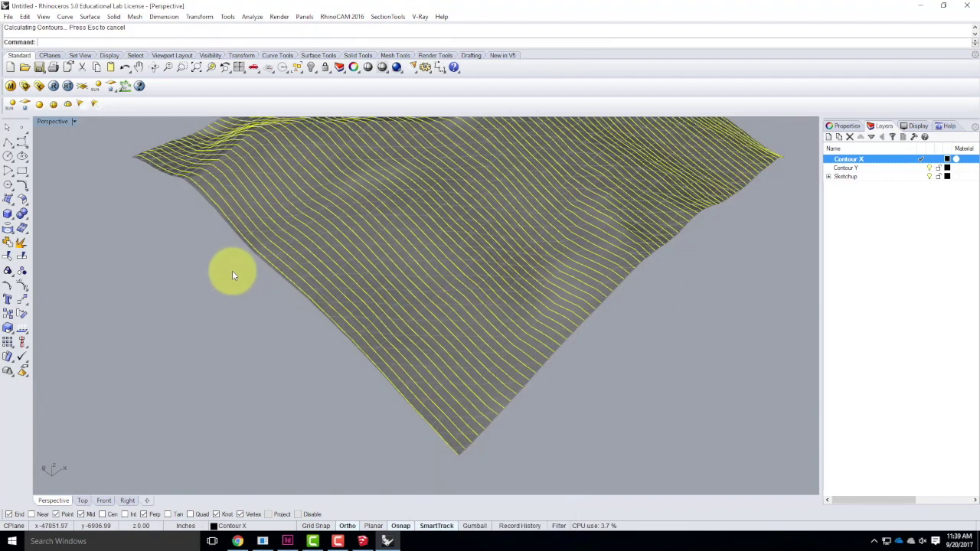
# Step: On Contour Y, run Contour from the bottom vertex at 100 spacing, then delete the stray points
pyautogui.press('BackSpace')
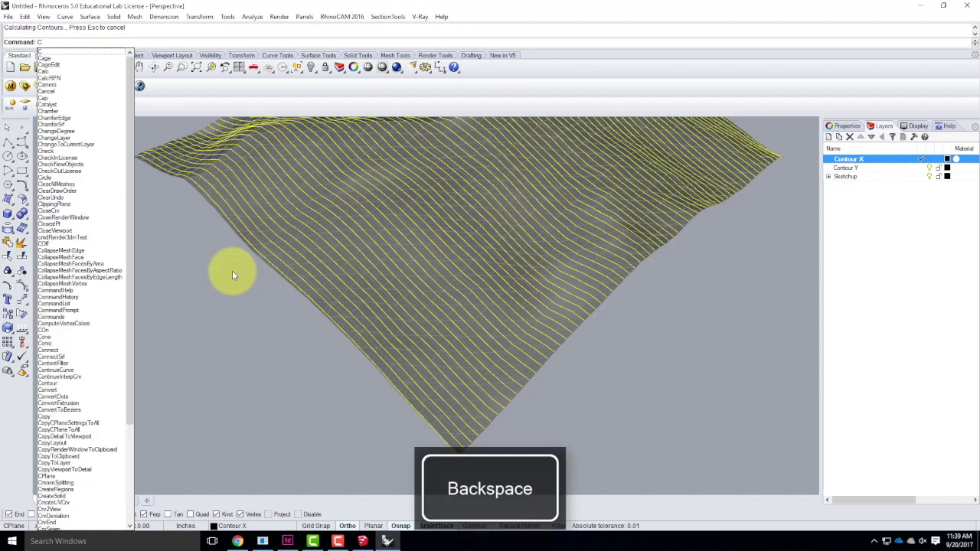
pyautogui.press('Escape')
pyautogui.doubleClick(870, 168)
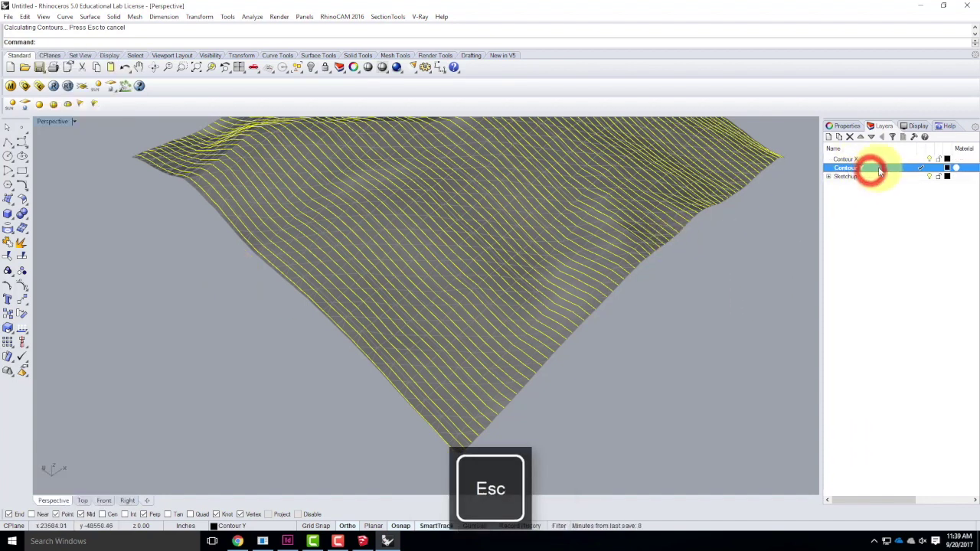
pyautogui.write('Contour')
pyautogui.press('Return')
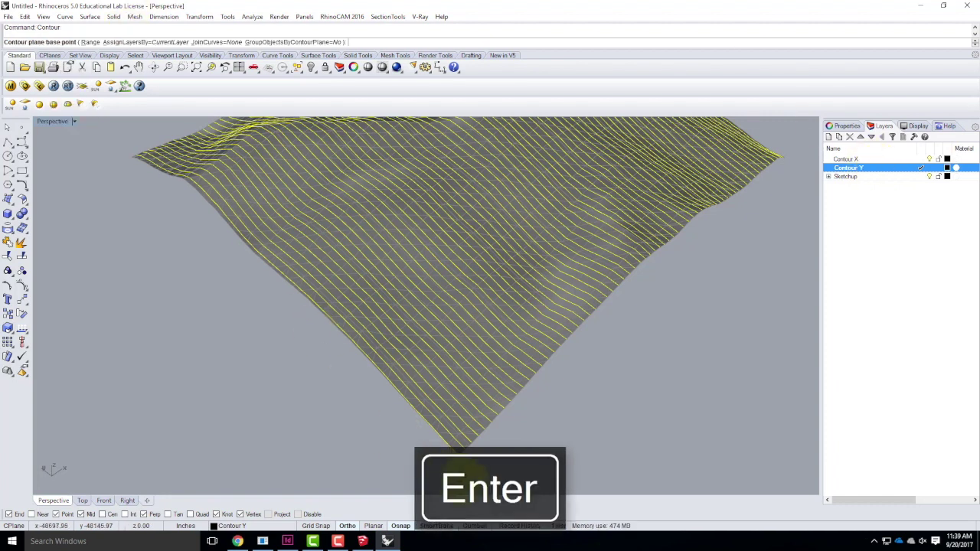
pyautogui.click(456, 441)
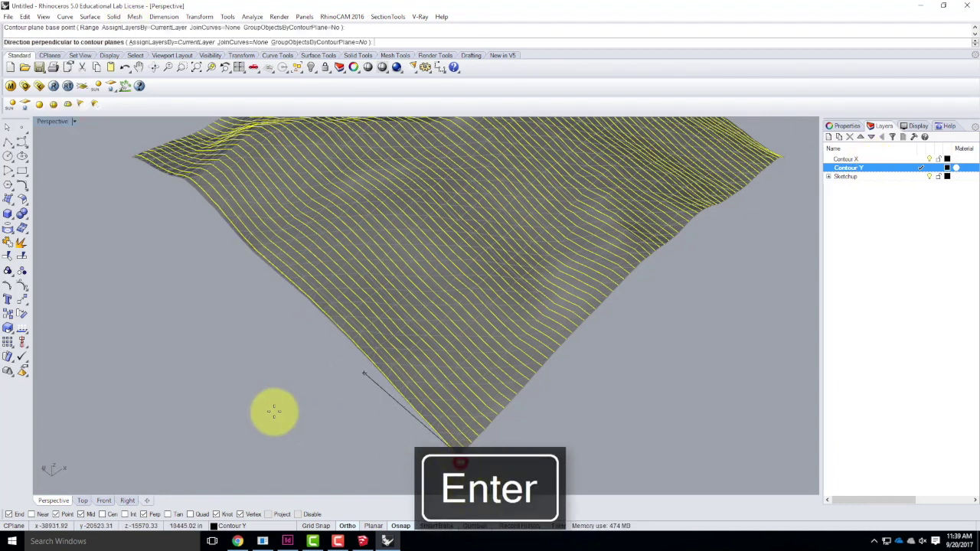
pyautogui.click(191, 330)
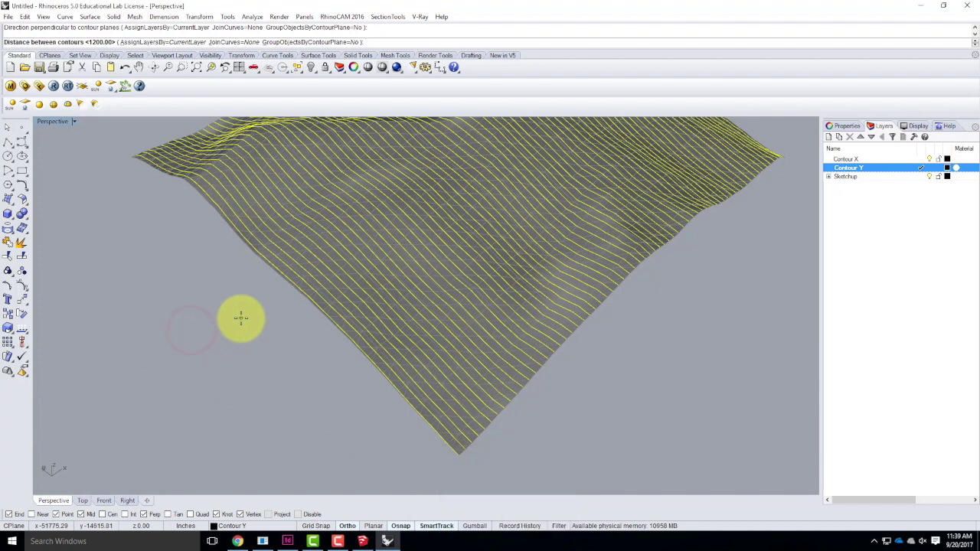
pyautogui.press('Return')
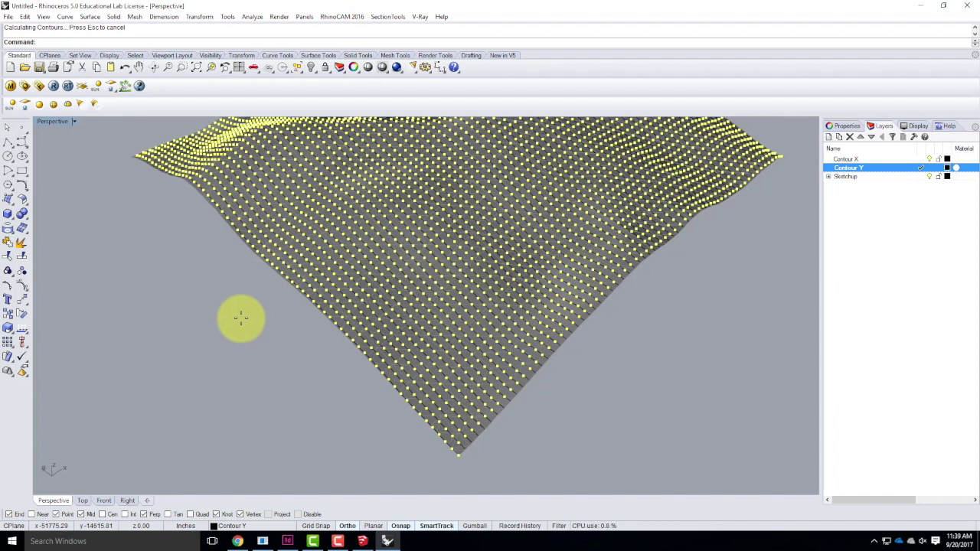
pyautogui.press('Delete')
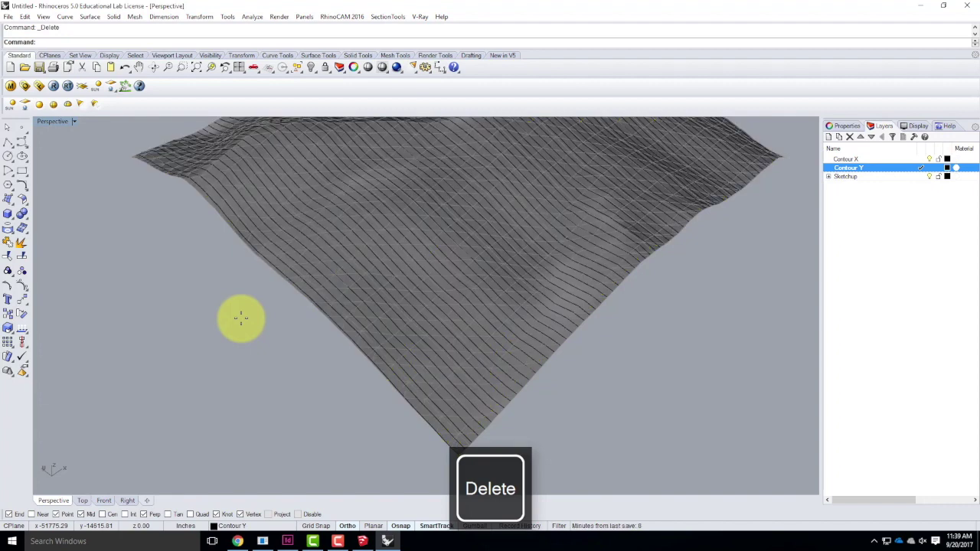
# Step: Start Curve From Objects > Contour and choose the terrain mesh to contour
pyautogui.click(709, 360)
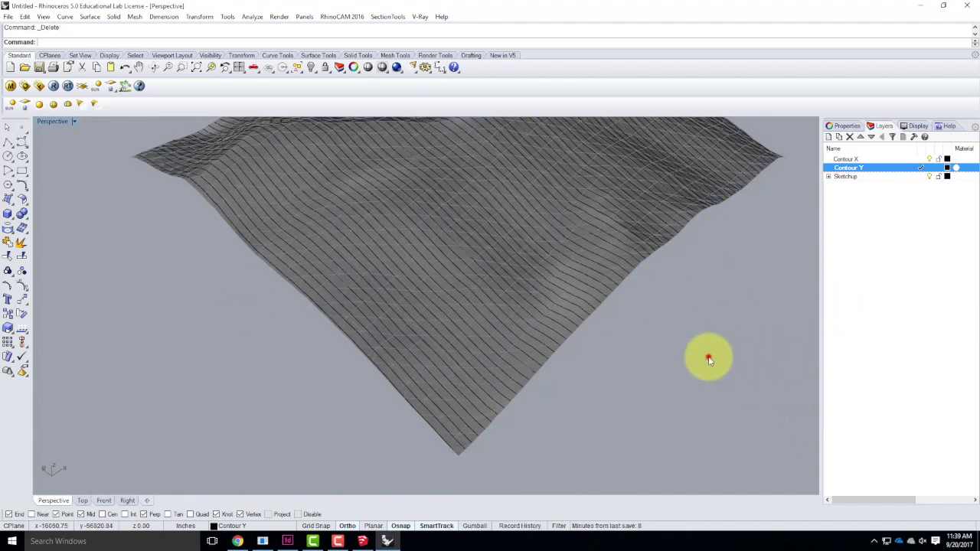
pyautogui.click(66, 17)
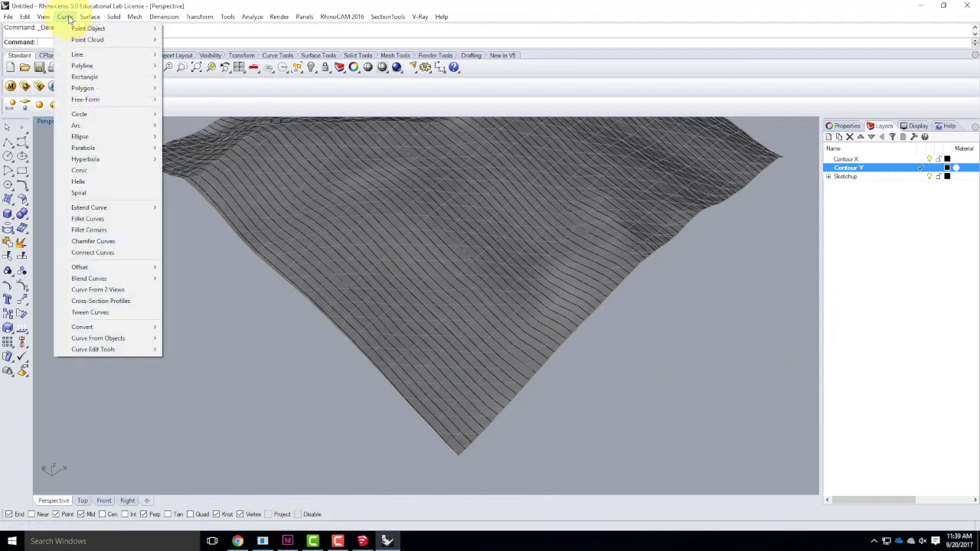
pyautogui.moveTo(123, 339)
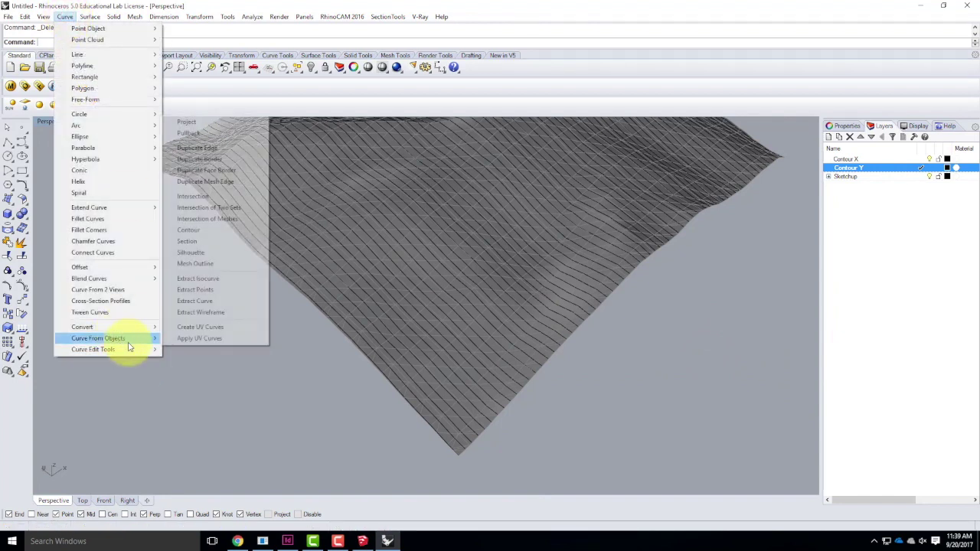
pyautogui.click(187, 231)
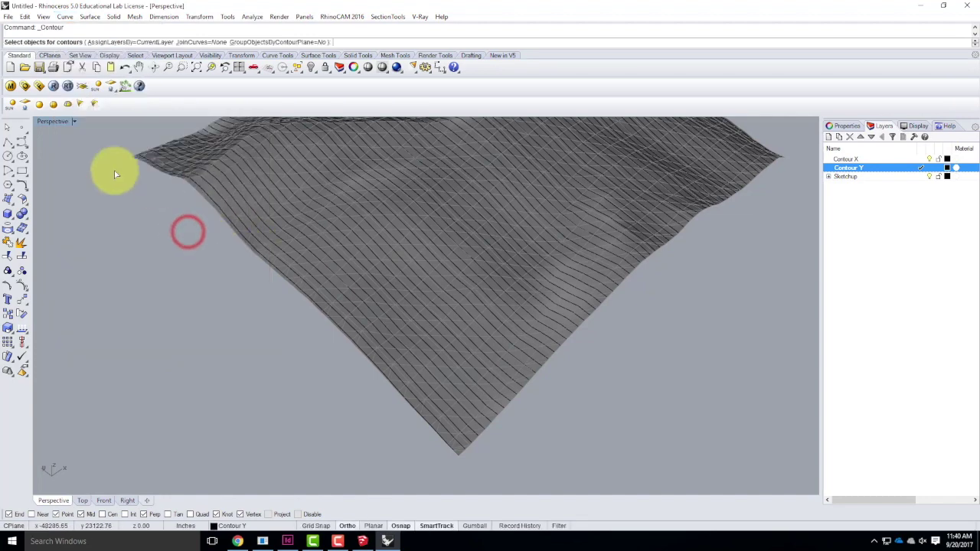
pyautogui.scroll(3, 480, 459)
pyautogui.scroll(2, 480, 459)
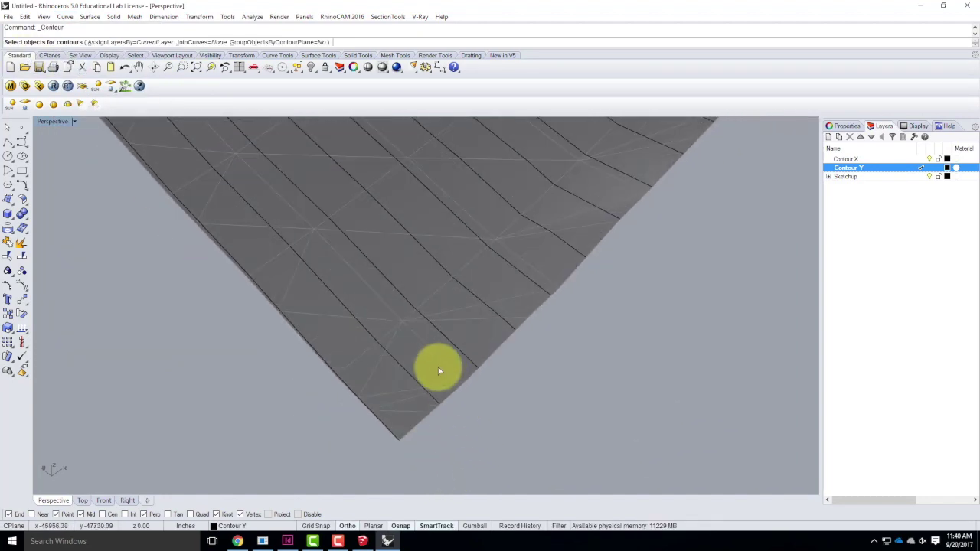
pyautogui.click(437, 363)
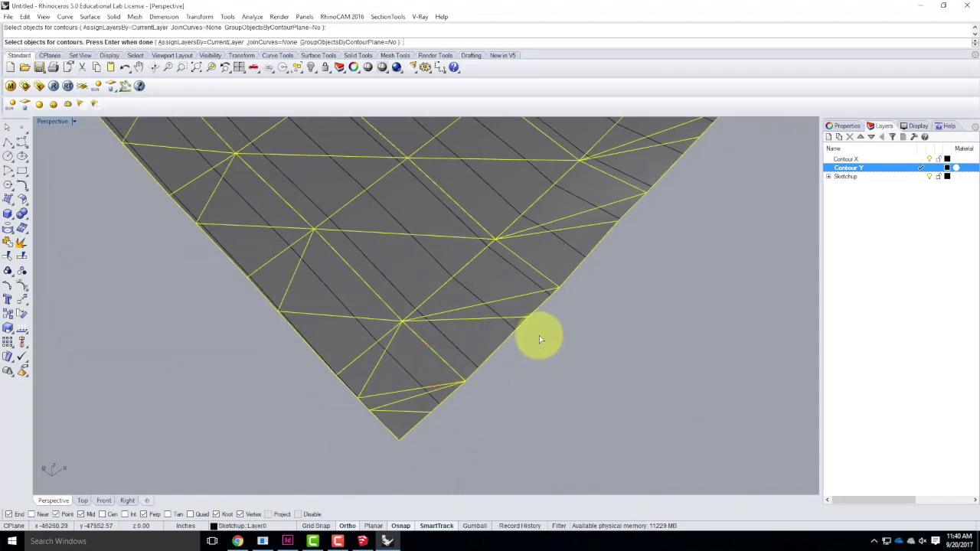
pyautogui.scroll(-5, 691, 383)
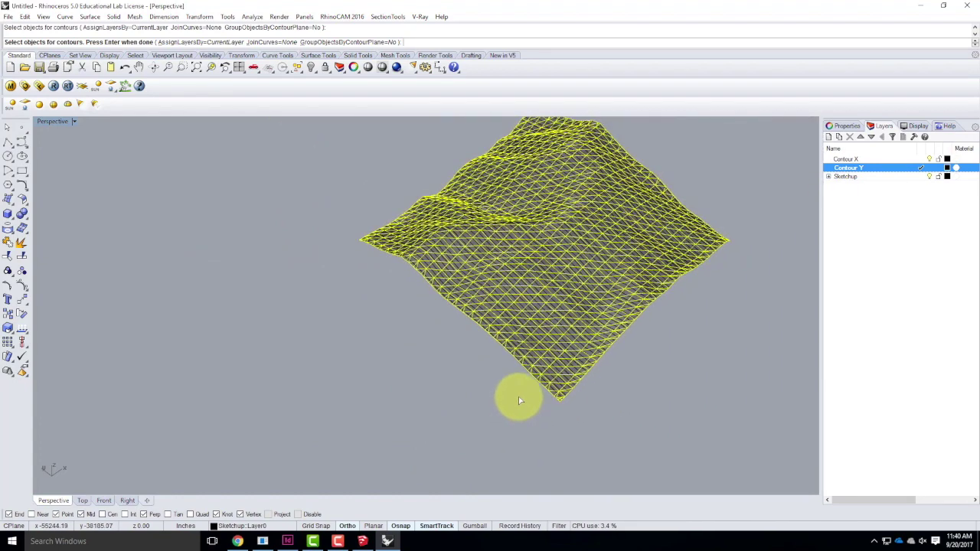
pyautogui.press('Return')
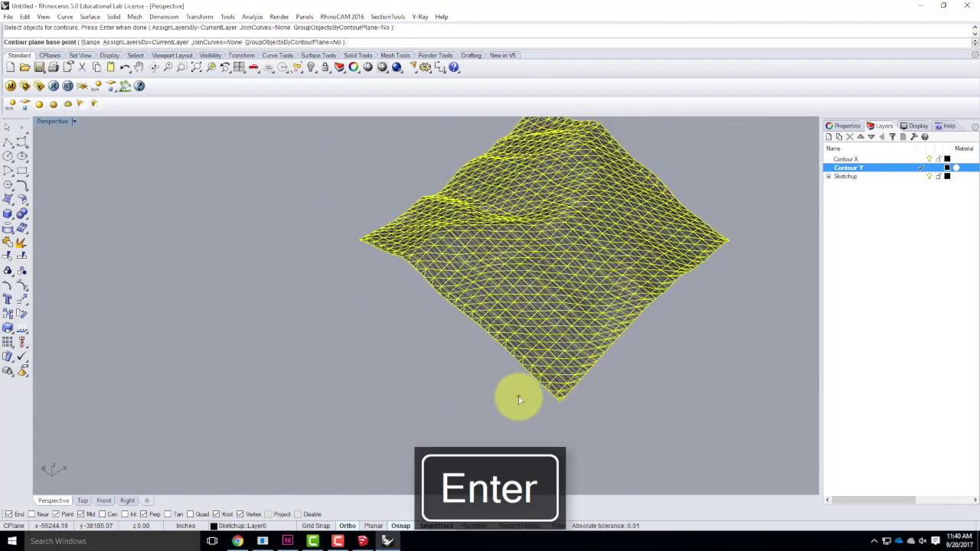
# Step: Set the base point at the mesh tip and a crosswise direction, contouring at 100-unit spacing
pyautogui.scroll(2, 558, 413)
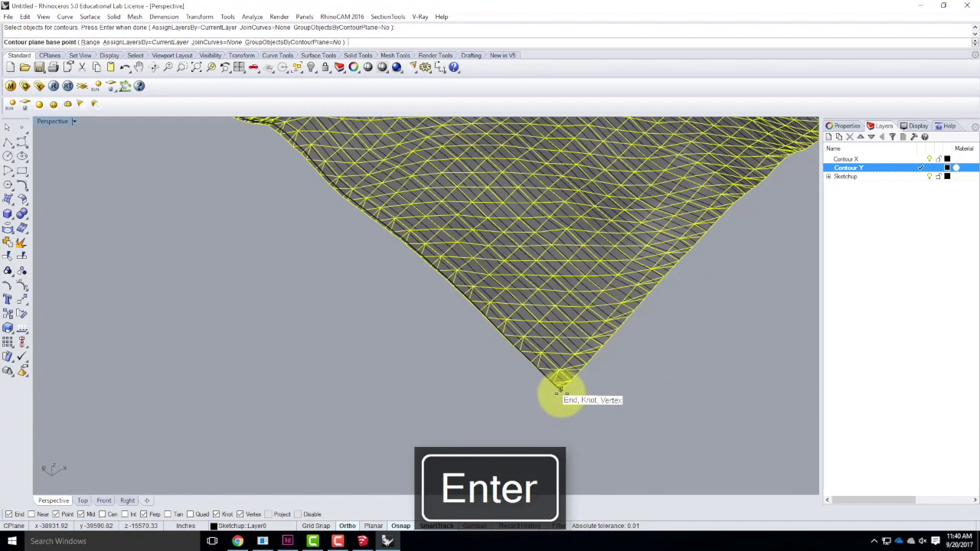
pyautogui.click(562, 392)
pyautogui.scroll(-5, 599, 437)
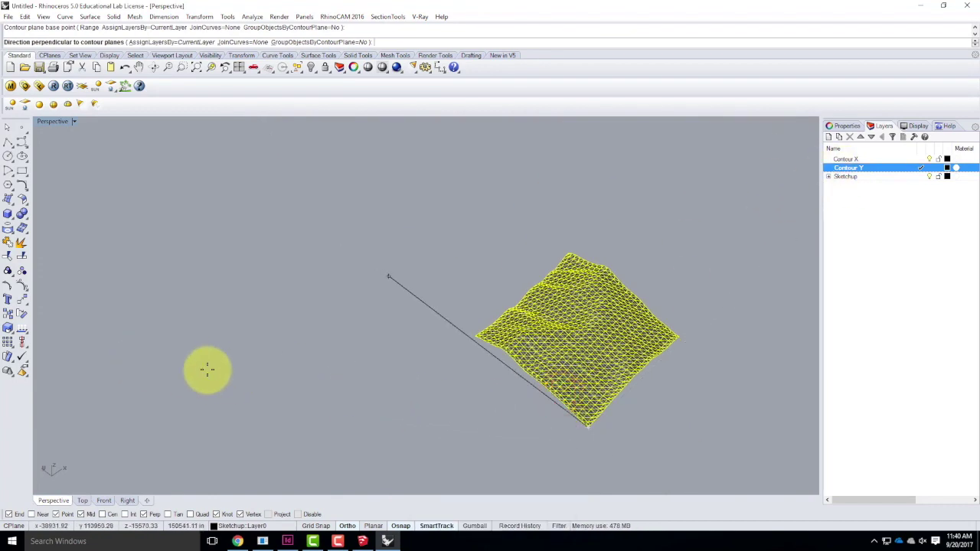
pyautogui.click(166, 357)
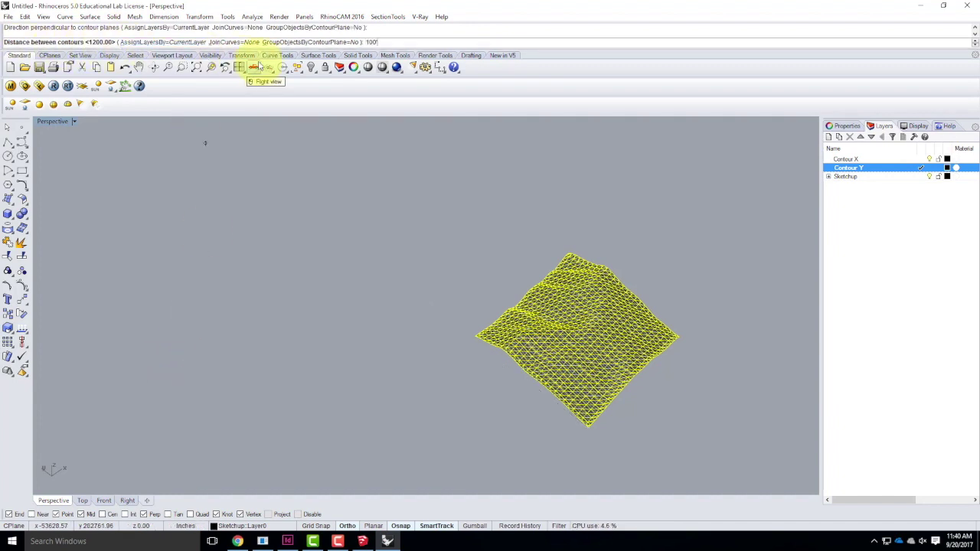
pyautogui.press('Return')
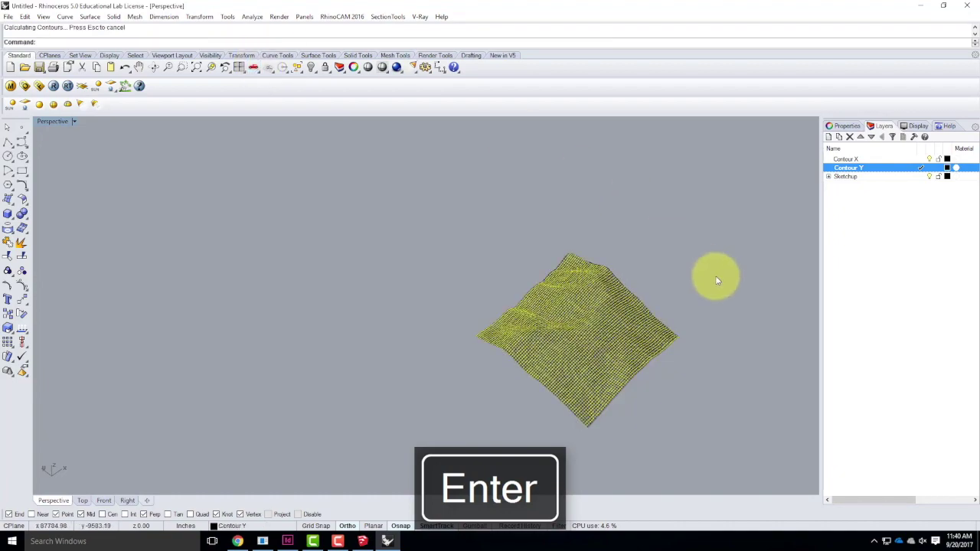
pyautogui.scroll(5, 714, 306)
pyautogui.click(609, 253)
pyautogui.moveTo(668, 341); pyautogui.dragTo(572, 329, button='right')
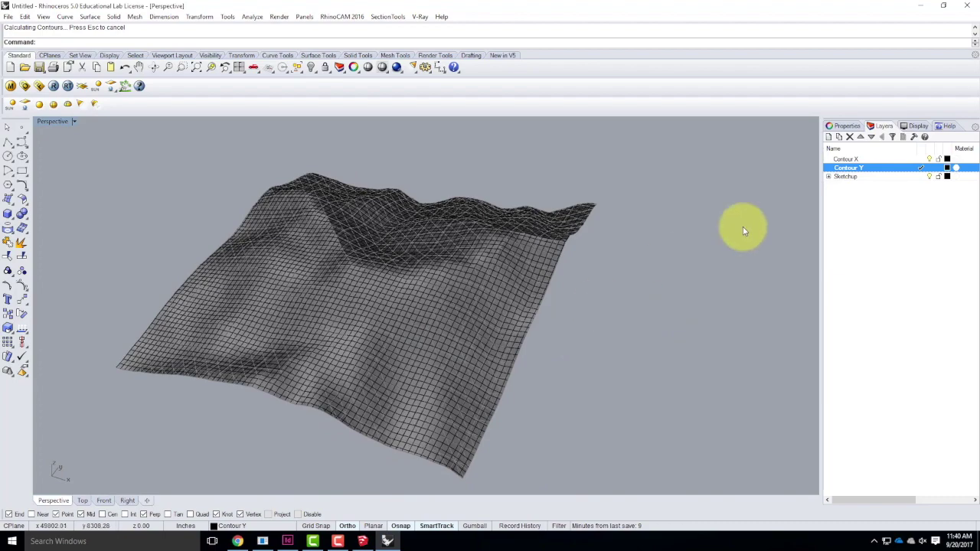
# Step: Hide the Sketchup layer's mesh and orbit Perspective to inspect the contour curve grid
pyautogui.click(930, 176)
pyautogui.moveTo(617, 322)
pyautogui.mouseDown(button='right')
pyautogui.moveTo(638, 313)
pyautogui.moveTo(525, 283)
pyautogui.mouseUp(button='right')
pyautogui.scroll(5, 648, 326)
pyautogui.moveTo(650, 328); pyautogui.dragTo(649, 291, button='right')
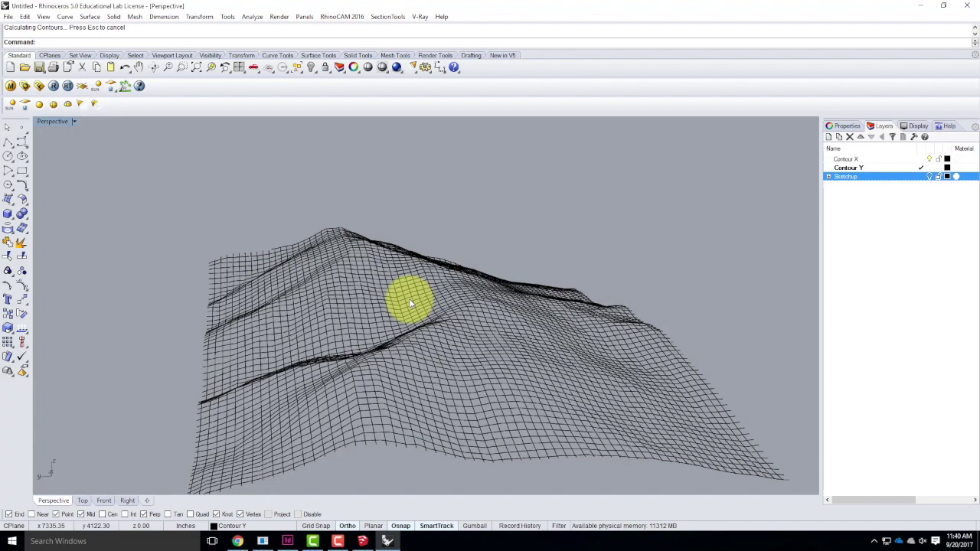
pyautogui.moveTo(234, 262); pyautogui.dragTo(288, 294, button='right')
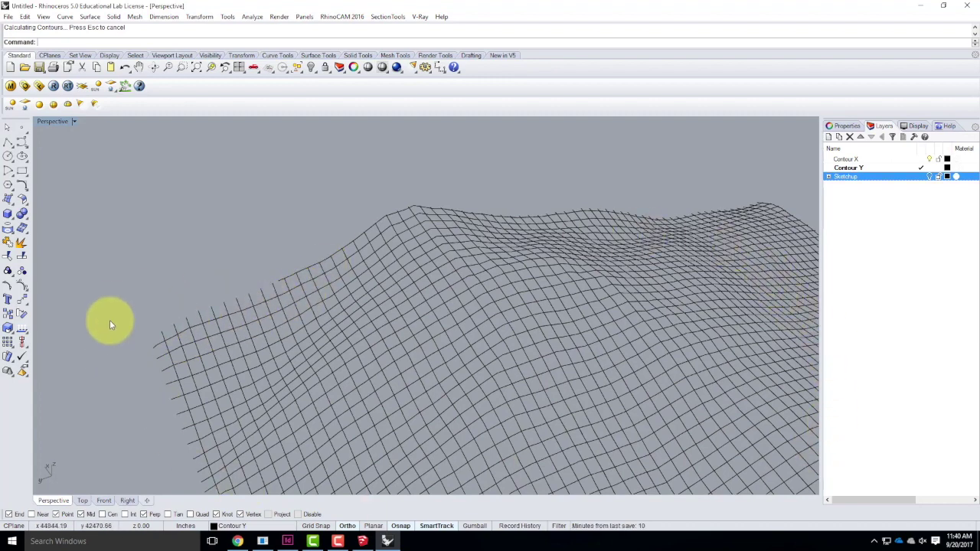
# Step: Maximize the Top viewport to view the curve grid from directly above
pyautogui.doubleClick(48, 121)
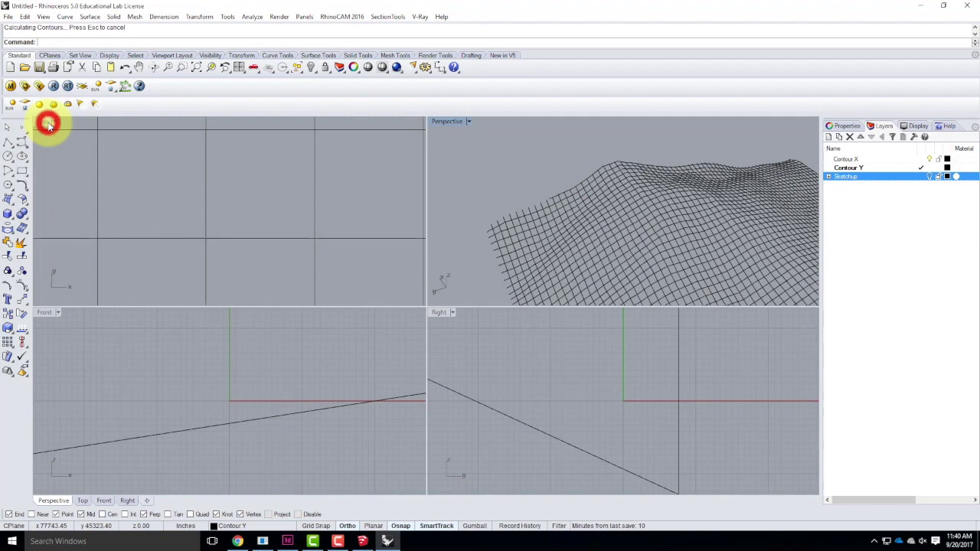
pyautogui.doubleClick(47, 123)
pyautogui.scroll(-10, 264, 236)
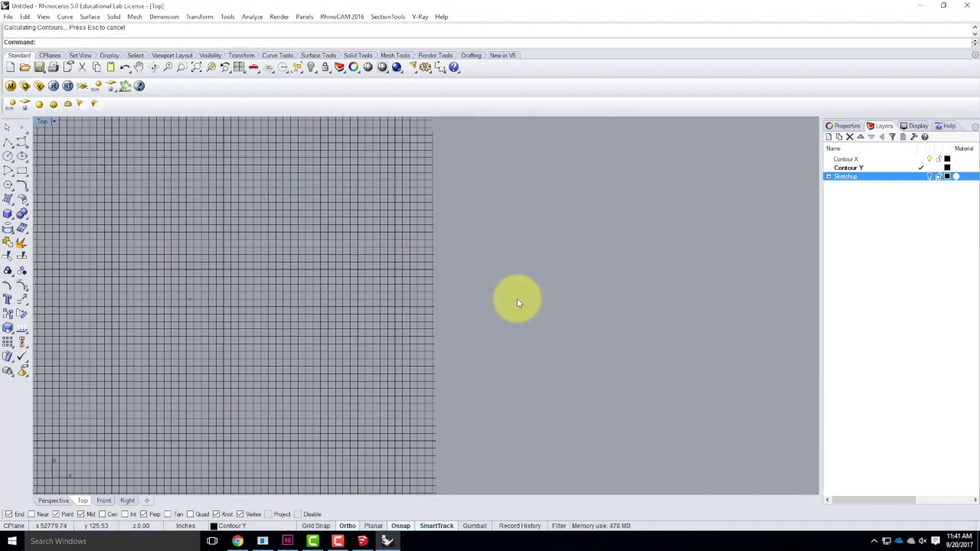
pyautogui.scroll(1, 221, 177)
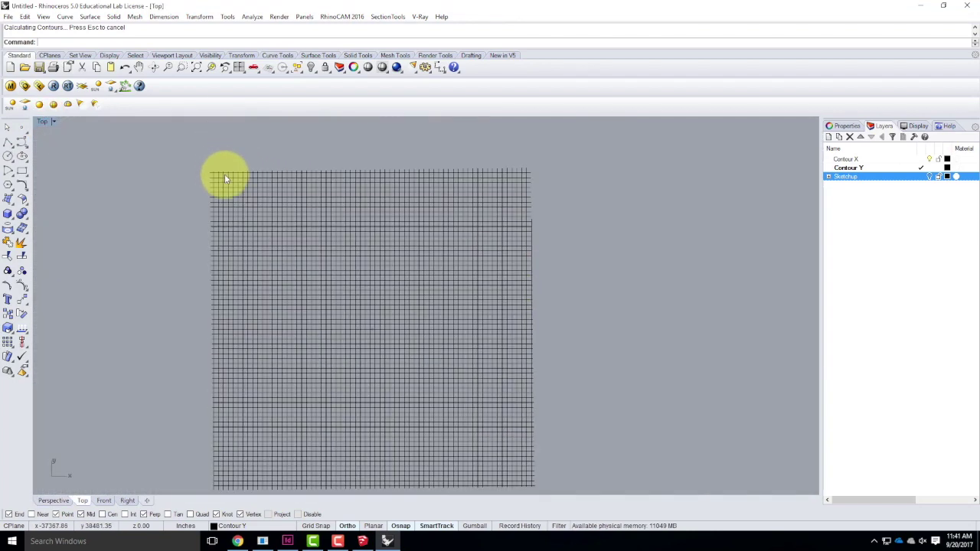
# Step: Select the grid's top, right, bottom and left edge curves as trimming boundaries
pyautogui.click(240, 178)
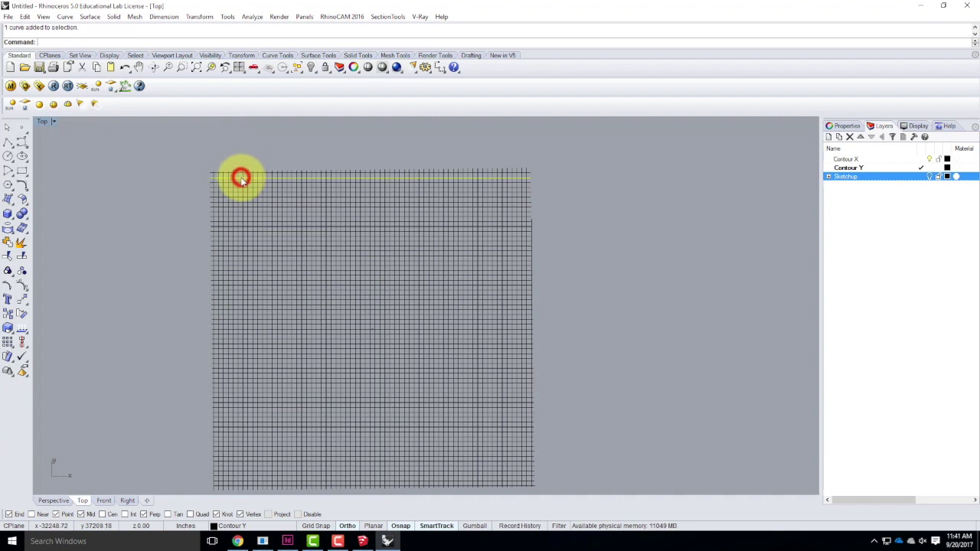
pyautogui.click(527, 189)
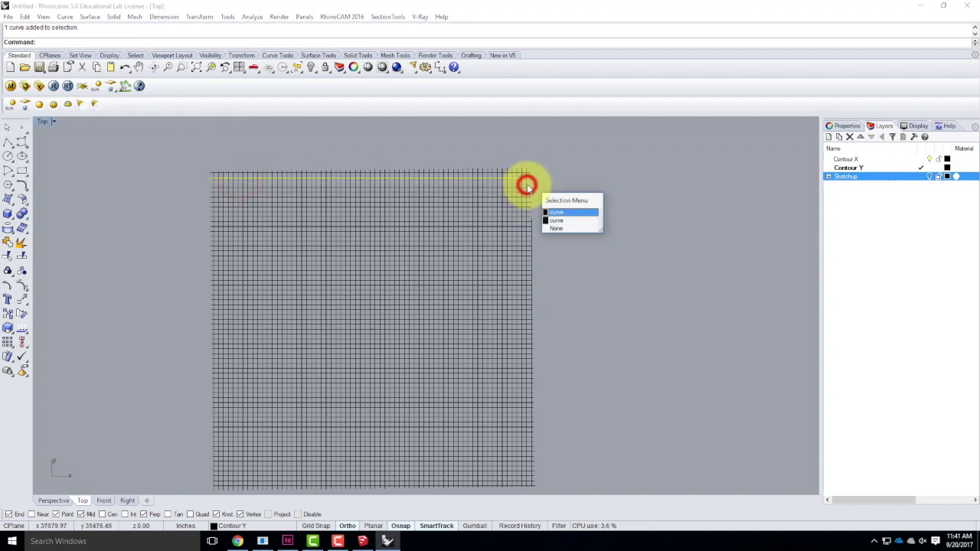
pyautogui.click(561, 222)
pyautogui.scroll(-2, 560, 202)
pyautogui.scroll(3, 512, 354)
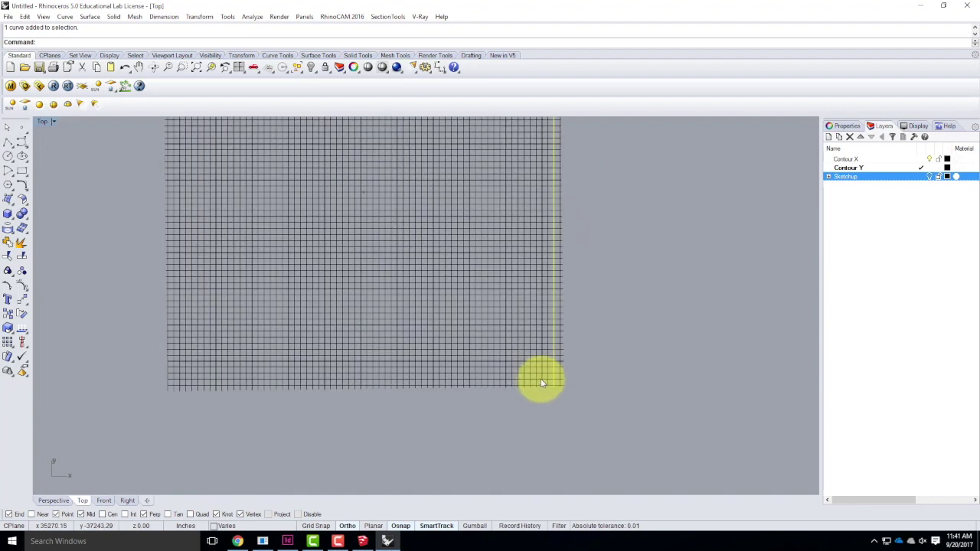
pyautogui.click(538, 378)
pyautogui.scroll(-2, 592, 393)
pyautogui.scroll(2, 380, 197)
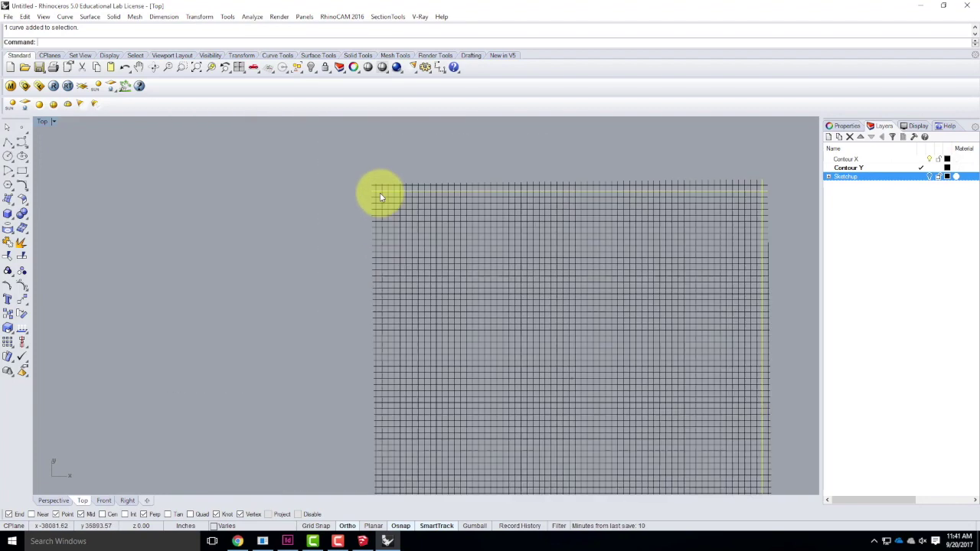
pyautogui.scroll(2, 381, 197)
pyautogui.click(384, 198)
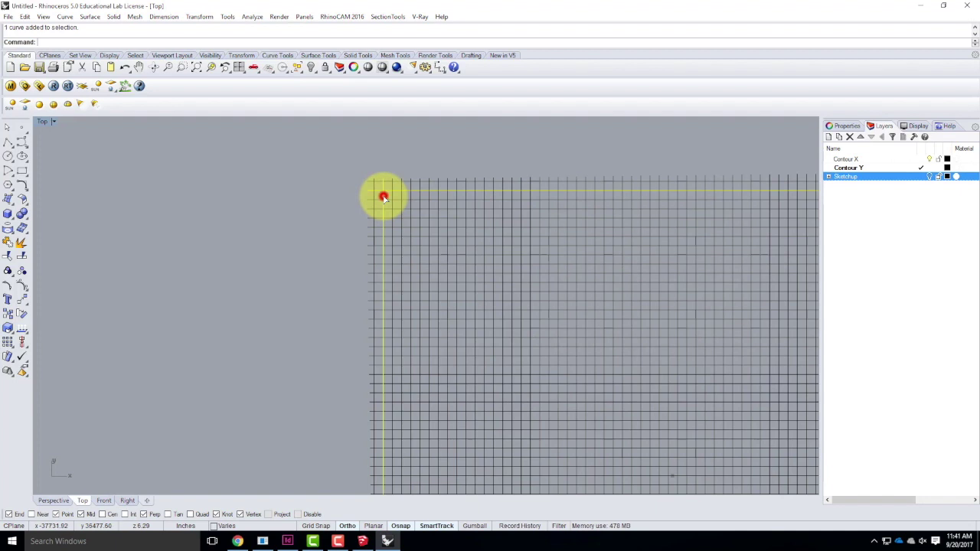
pyautogui.scroll(-4, 357, 158)
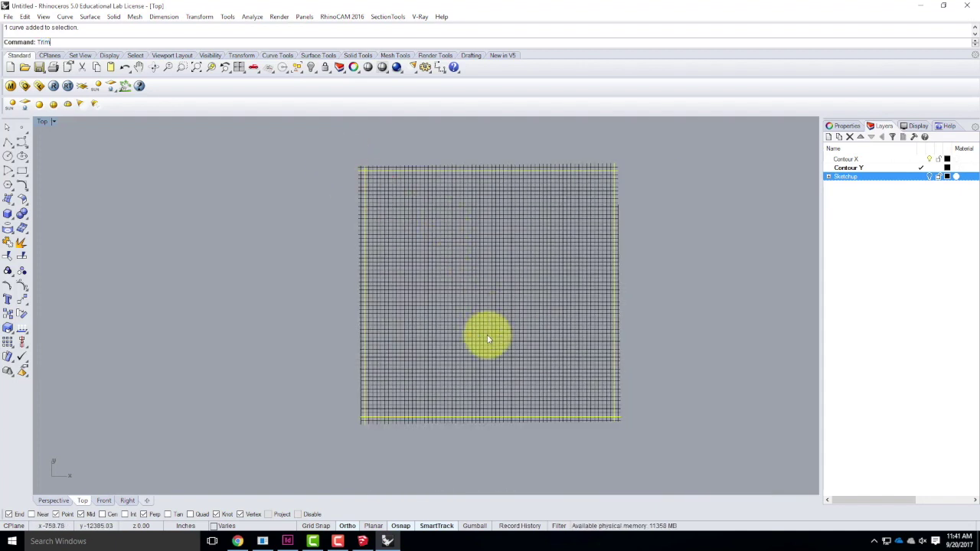
# Step: Trim away the curve ends overhanging the right, top, left and bottom edges
pyautogui.press('Return')
pyautogui.moveTo(656, 153); pyautogui.dragTo(616, 437)
pyautogui.moveTo(611, 163); pyautogui.dragTo(337, 170)
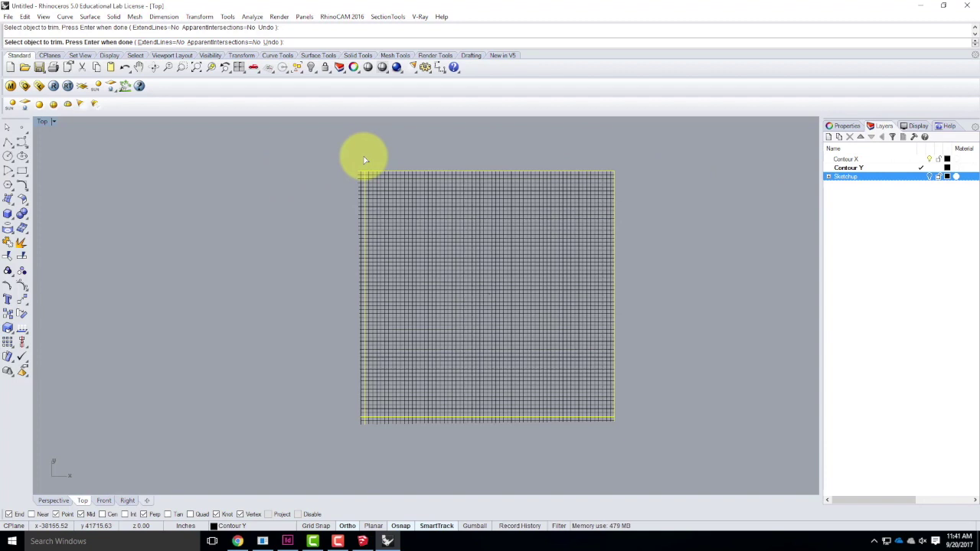
pyautogui.moveTo(363, 158); pyautogui.dragTo(332, 268)
pyautogui.moveTo(304, 448); pyautogui.dragTo(350, 424)
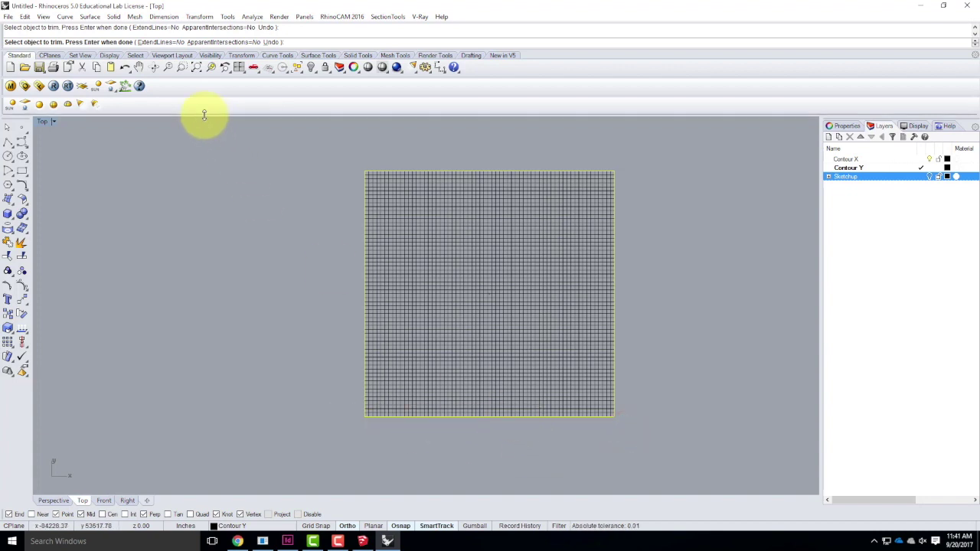
pyautogui.press('Return')
# Step: Deselect the trimmed grid and maximize Perspective to view it in 3D
pyautogui.click(229, 208)
pyautogui.scroll(4, 589, 197)
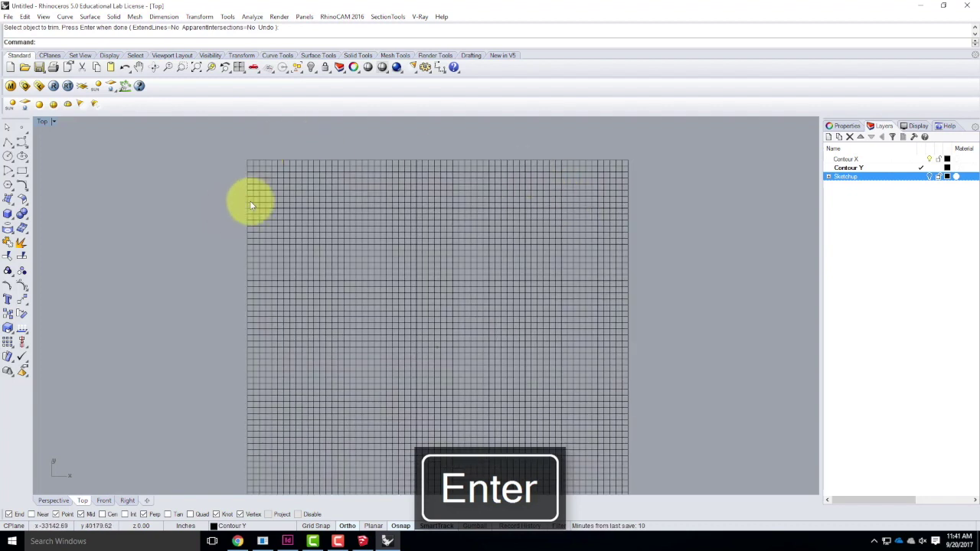
pyautogui.scroll(-2, 236, 173)
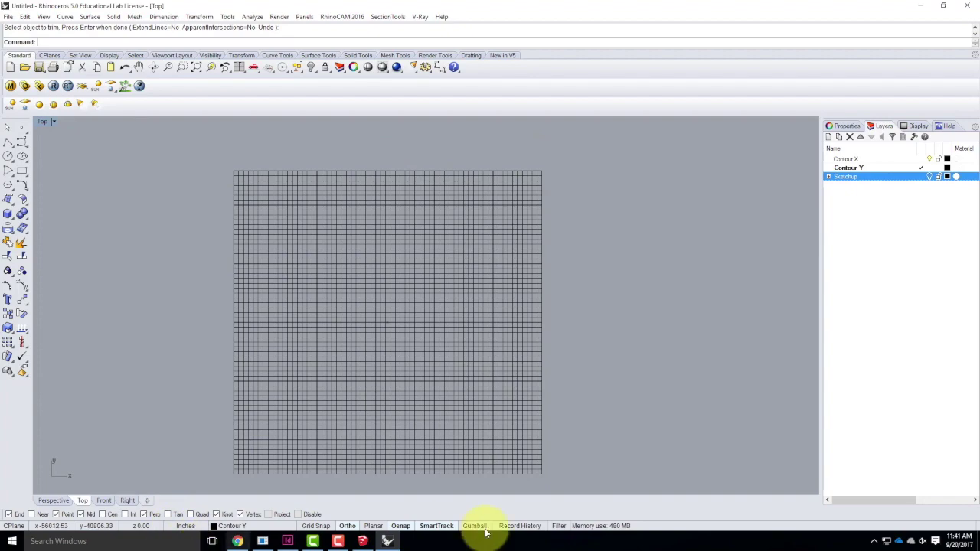
pyautogui.doubleClick(46, 124)
pyautogui.doubleClick(452, 117)
pyautogui.moveTo(376, 201); pyautogui.dragTo(562, 377, button='right')
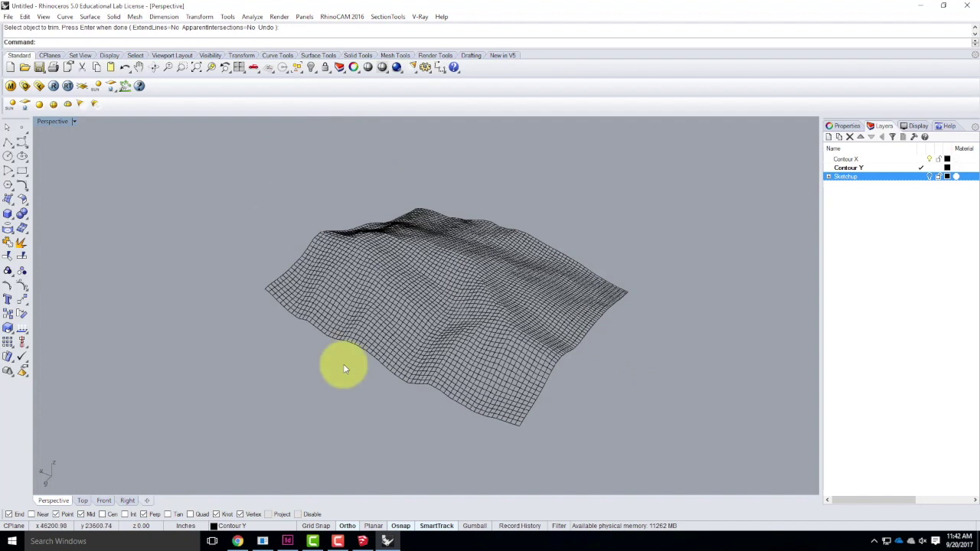
# Step: Create a new layer named Terrain and set it as the current layer
pyautogui.click(829, 137)
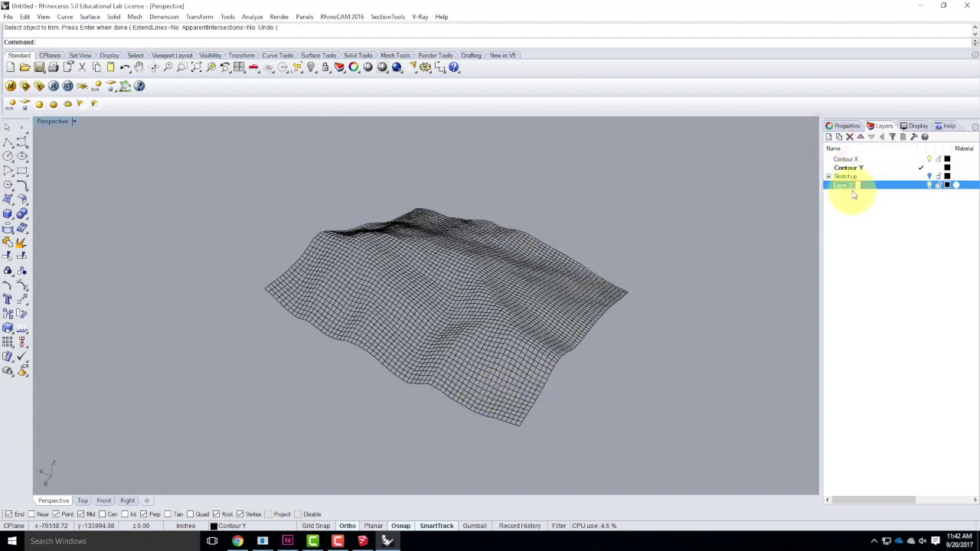
pyautogui.write('Terrain')
pyautogui.click(911, 184)
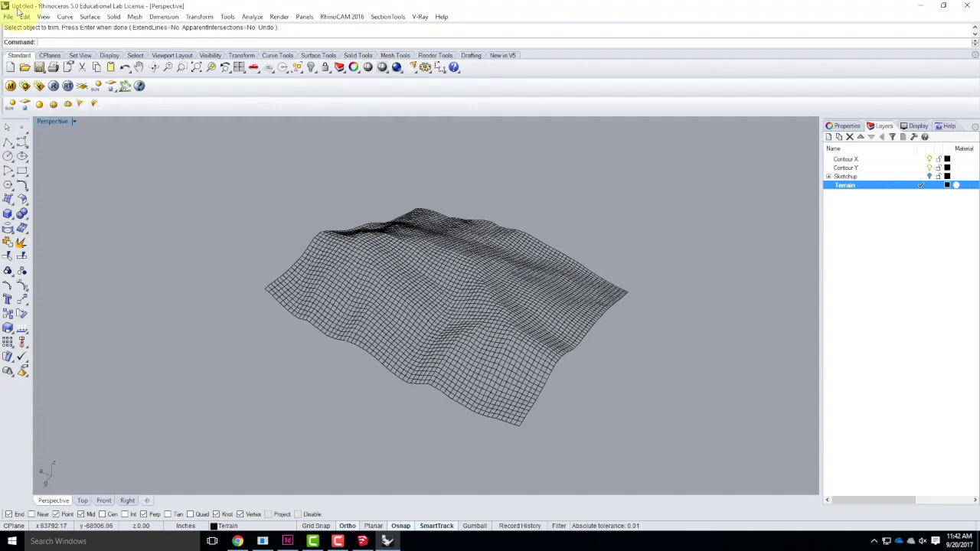
pyautogui.click(12, 17)
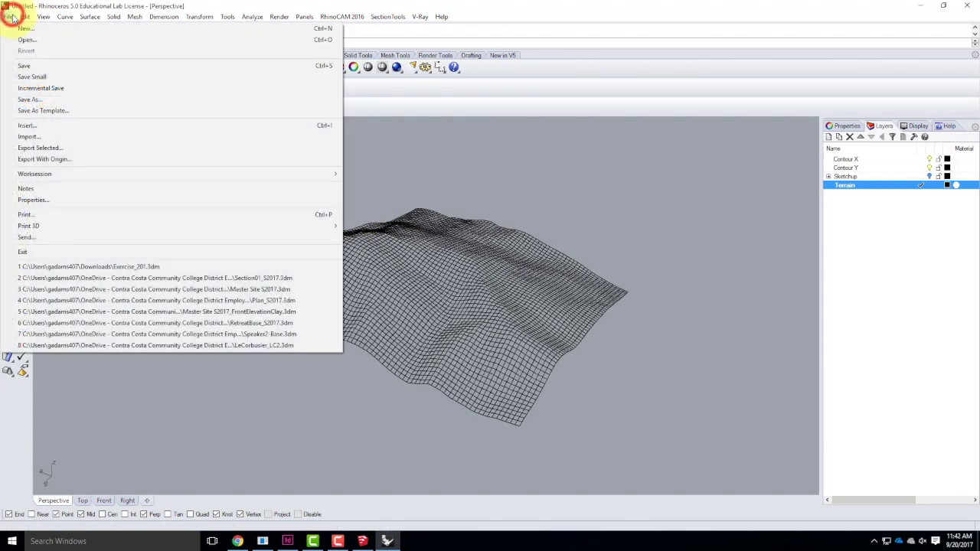
# Step: Save the model as Ex211_F2017 in the Live - A136 Exercises\Ex211 folder
pyautogui.click(25, 66)
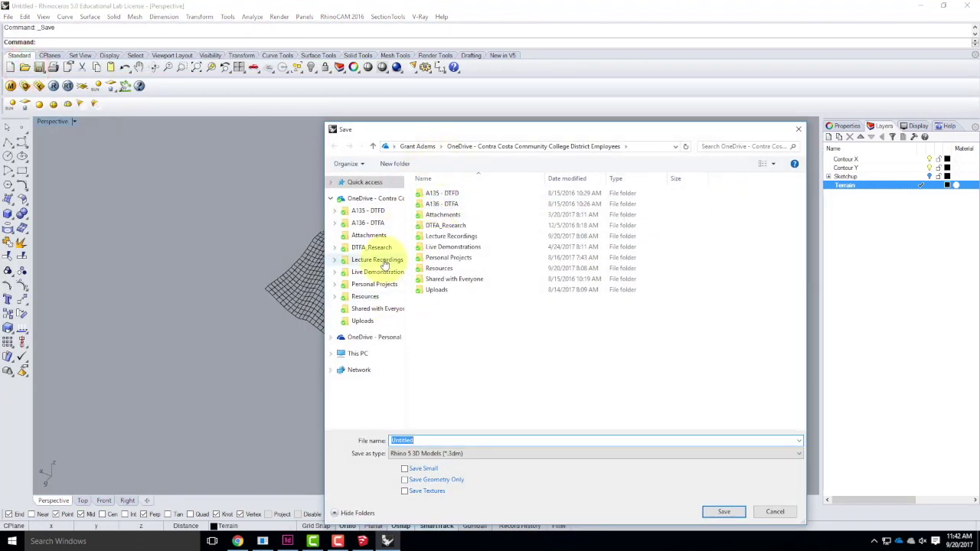
pyautogui.click(384, 273)
pyautogui.doubleClick(448, 202)
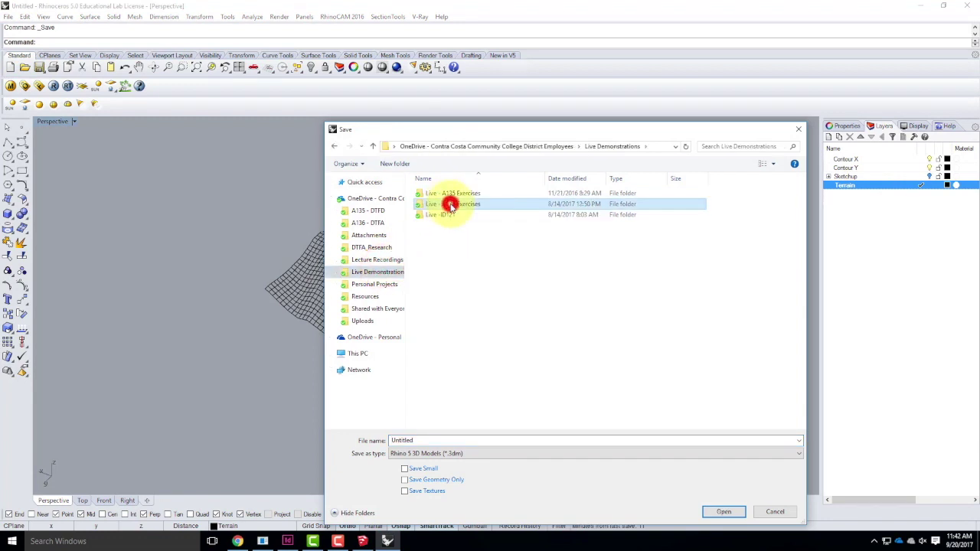
pyautogui.doubleClick(434, 300)
pyautogui.click(425, 440)
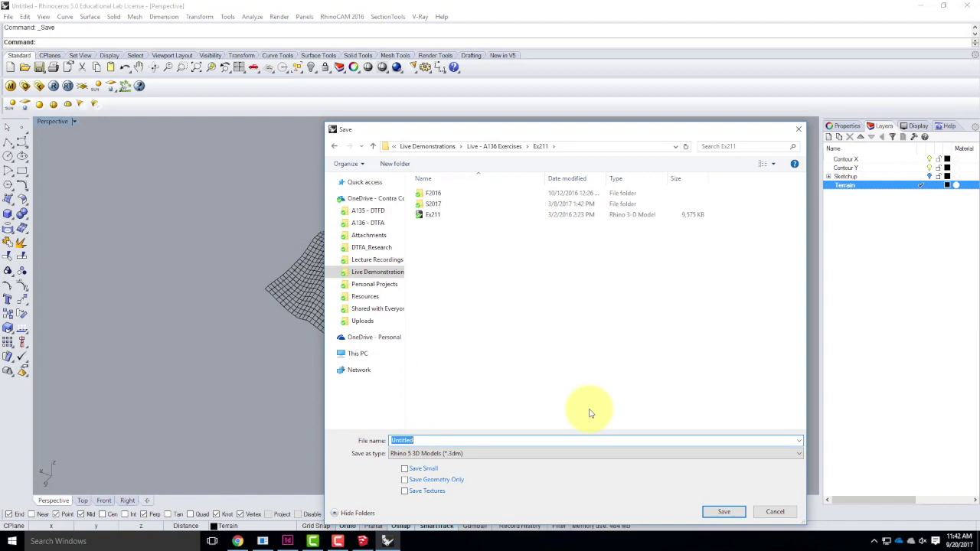
pyautogui.write('Ex211')
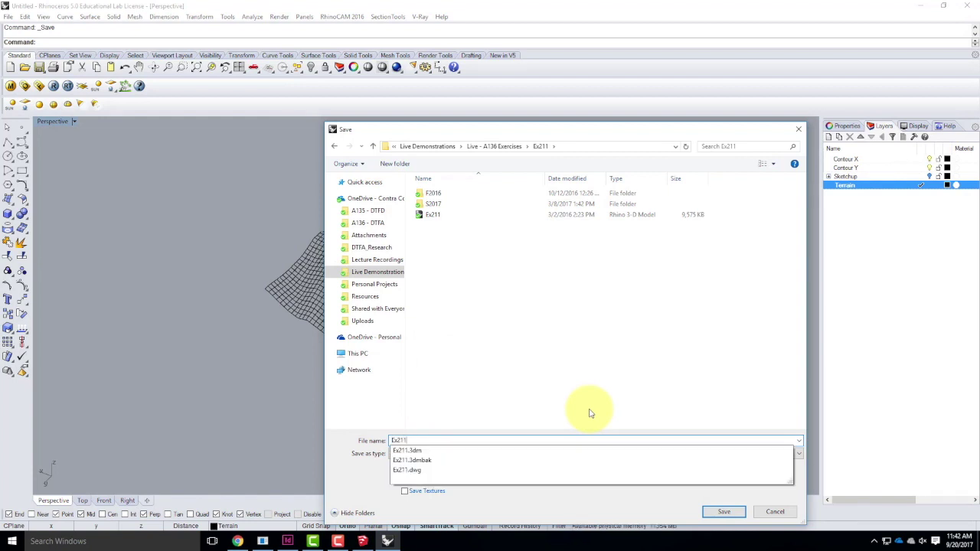
pyautogui.press('BackSpace')
pyautogui.write('_F2017')
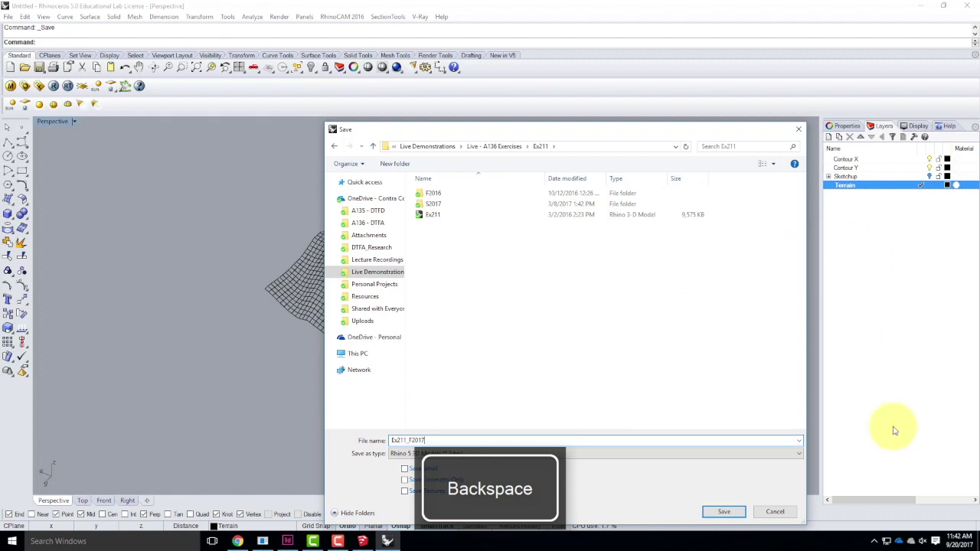
pyautogui.click(724, 511)
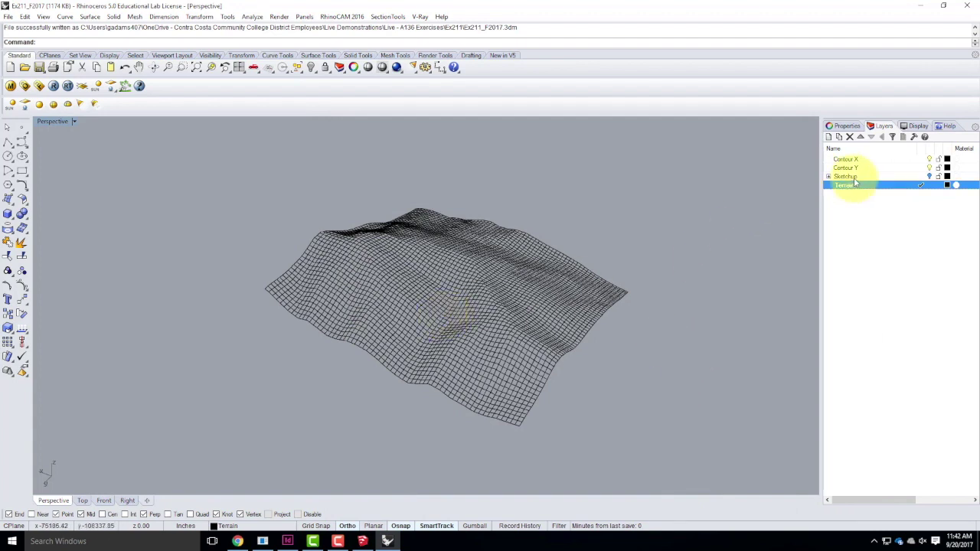
# Step: Window-select all 127 curves and build a Curve Network surface with default tolerances
pyautogui.click(531, 187)
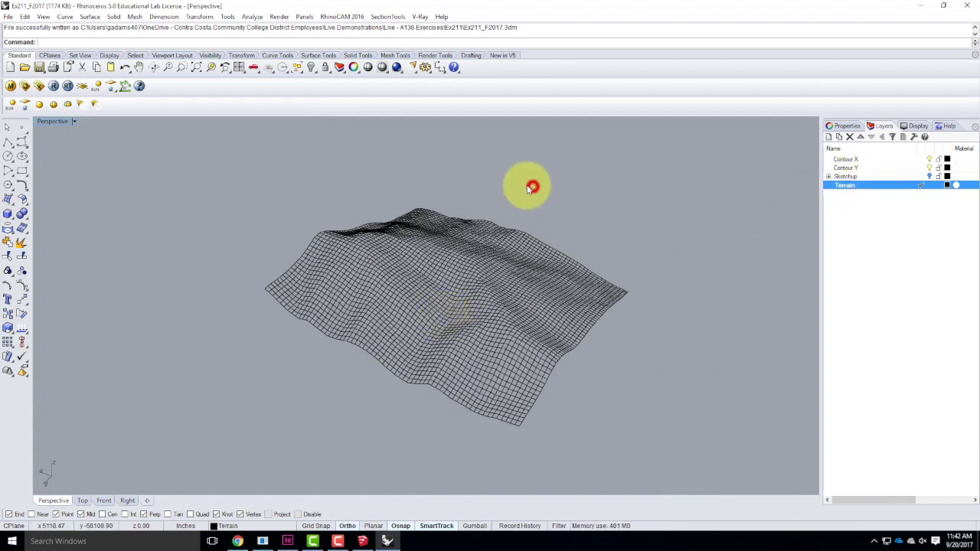
pyautogui.moveTo(176, 145); pyautogui.dragTo(754, 470)
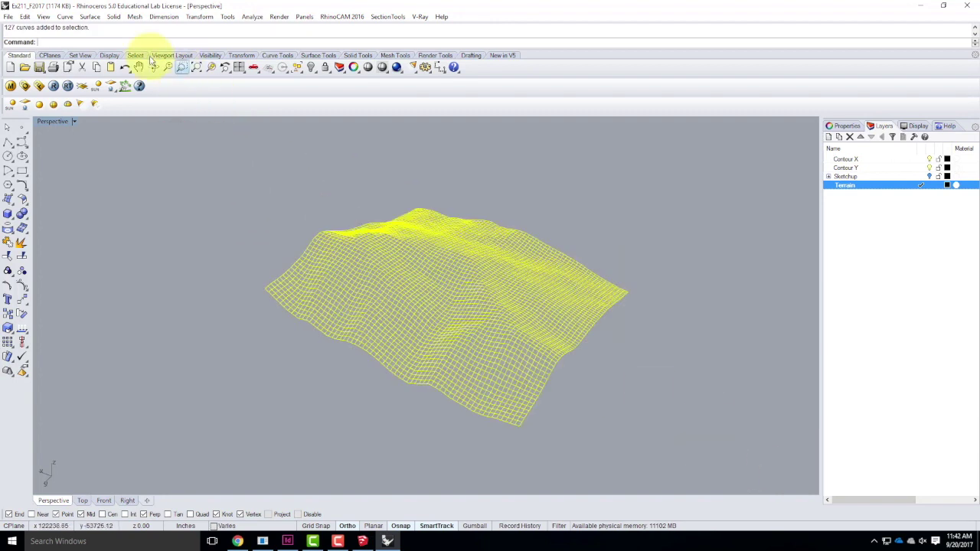
pyautogui.click(89, 17)
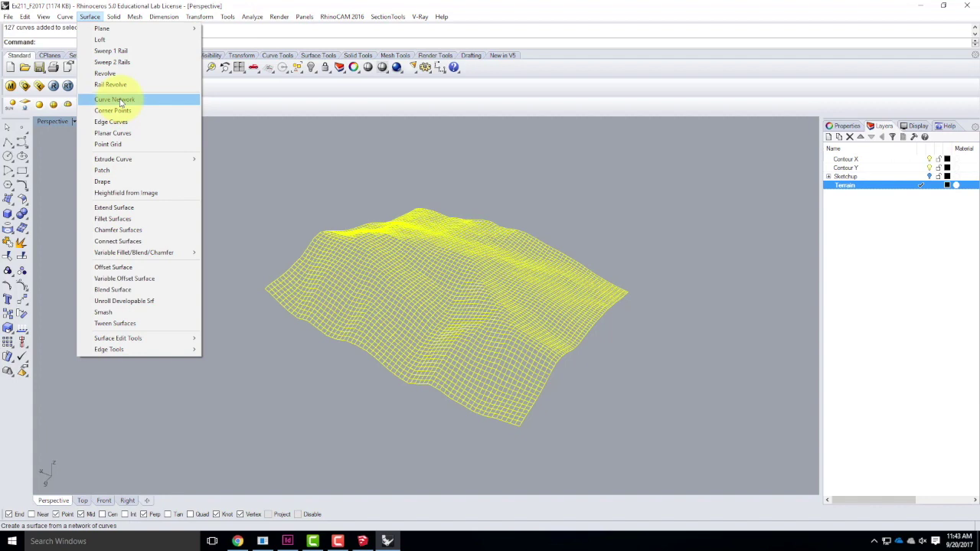
pyautogui.click(120, 100)
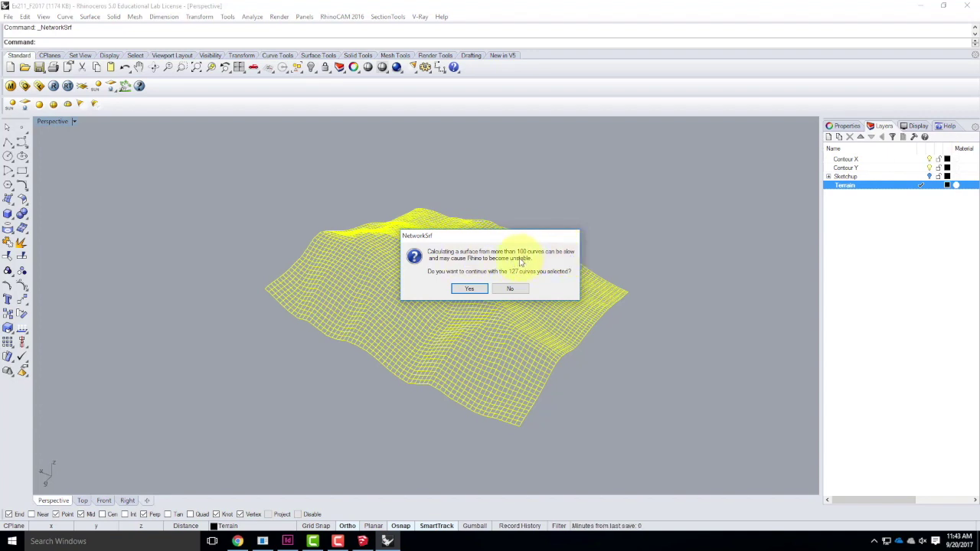
pyautogui.click(478, 289)
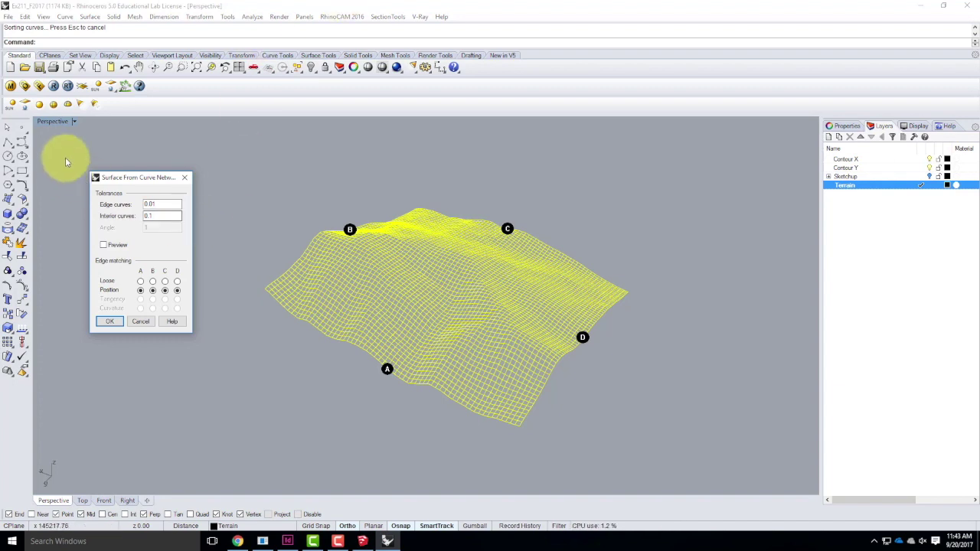
pyautogui.click(112, 323)
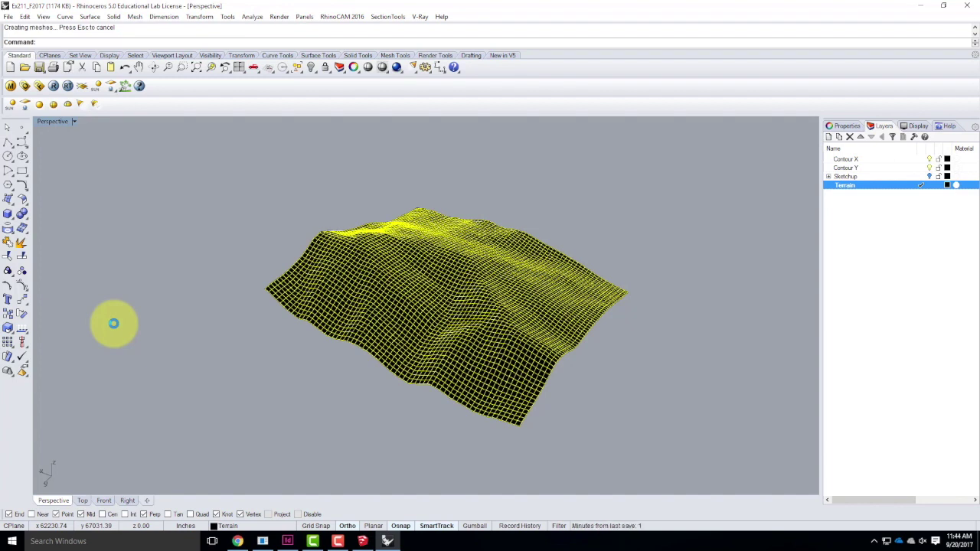
# Step: Deselect everything, then select only the new terrain surface and zoom in on it
pyautogui.middleClick(319, 347)
pyautogui.click(247, 343)
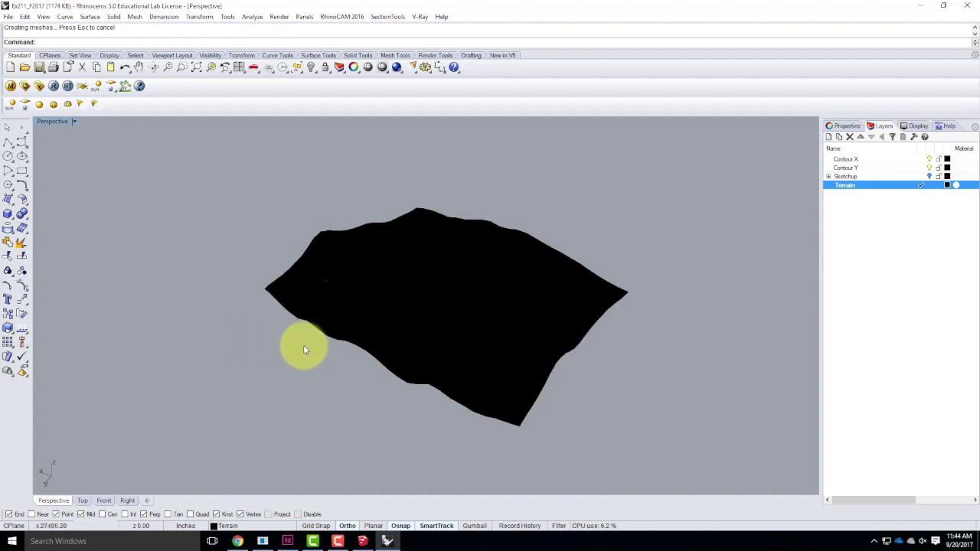
pyautogui.click(658, 380)
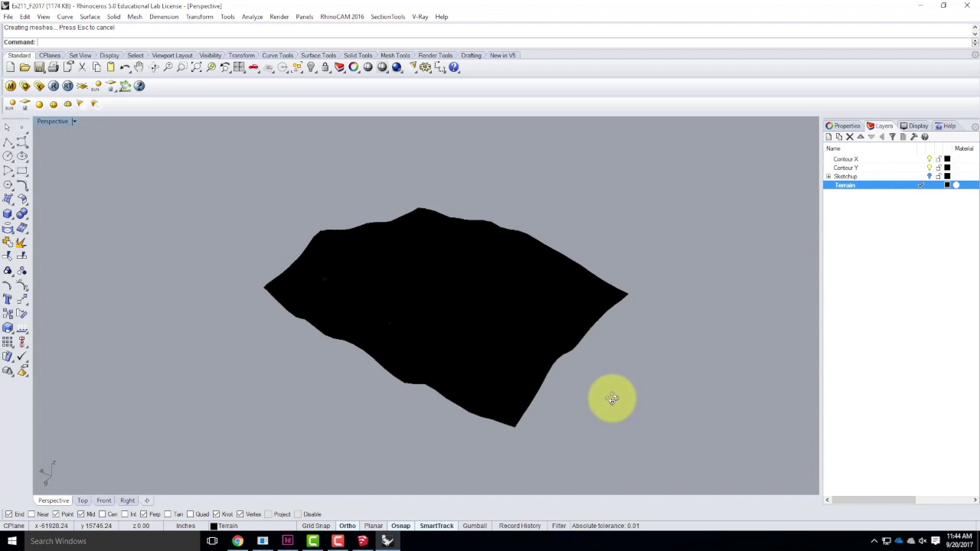
pyautogui.press('Left')
pyautogui.press('Left')
pyautogui.press('Left')
pyautogui.press('Left')
pyautogui.press('Left')
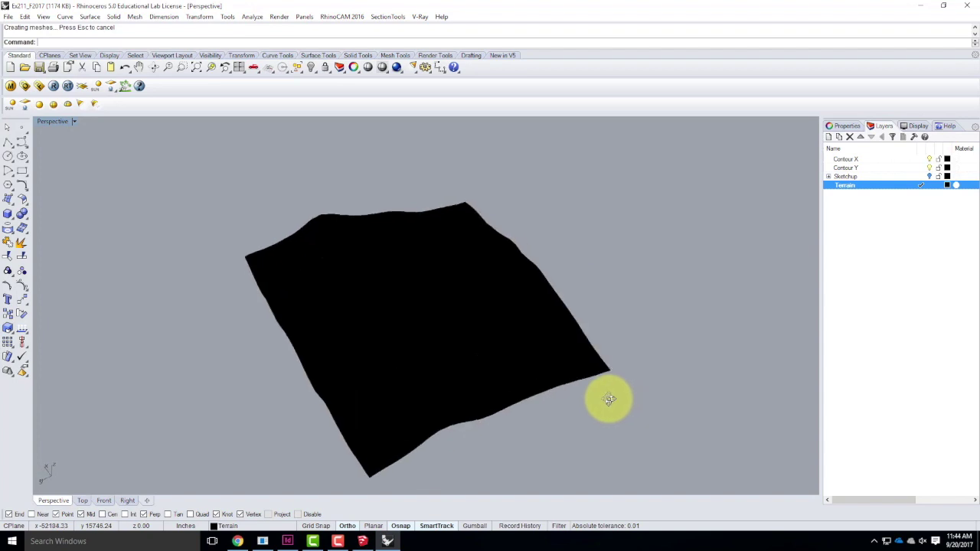
pyautogui.click(476, 325)
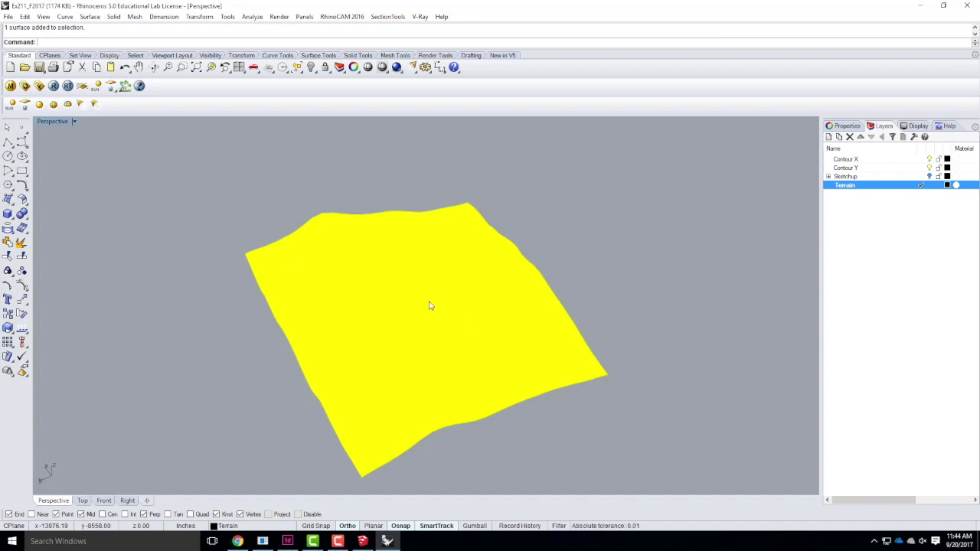
pyautogui.scroll(5, 426, 331)
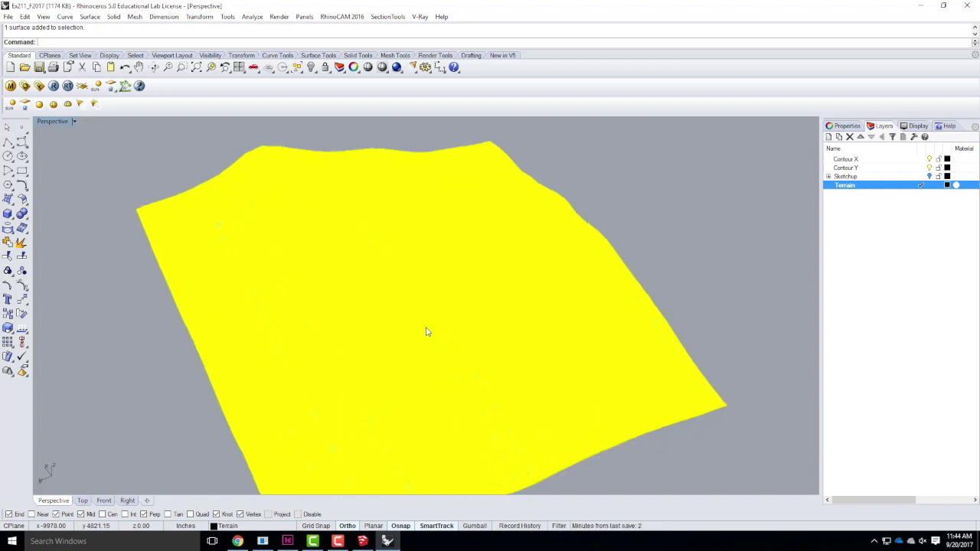
pyautogui.scroll(2, 427, 331)
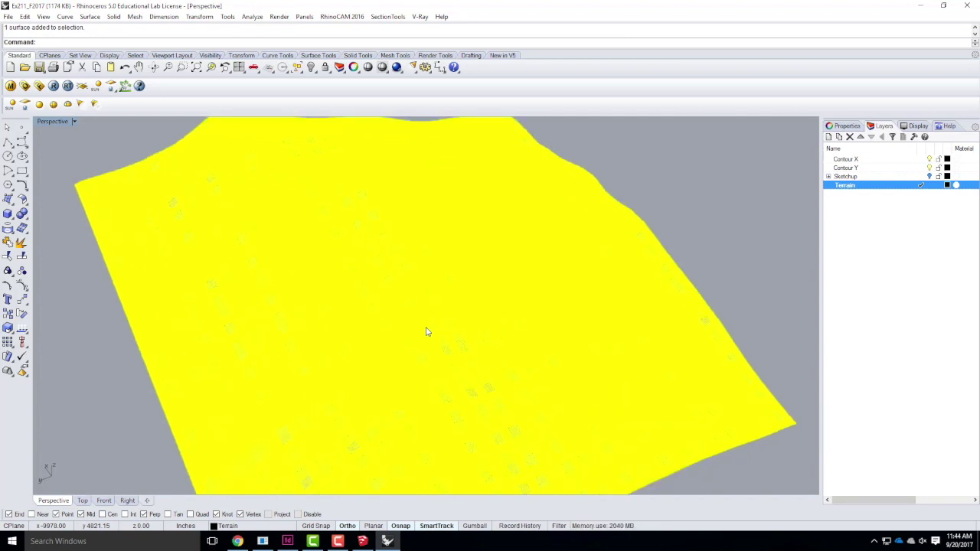
pyautogui.scroll(2, 426, 332)
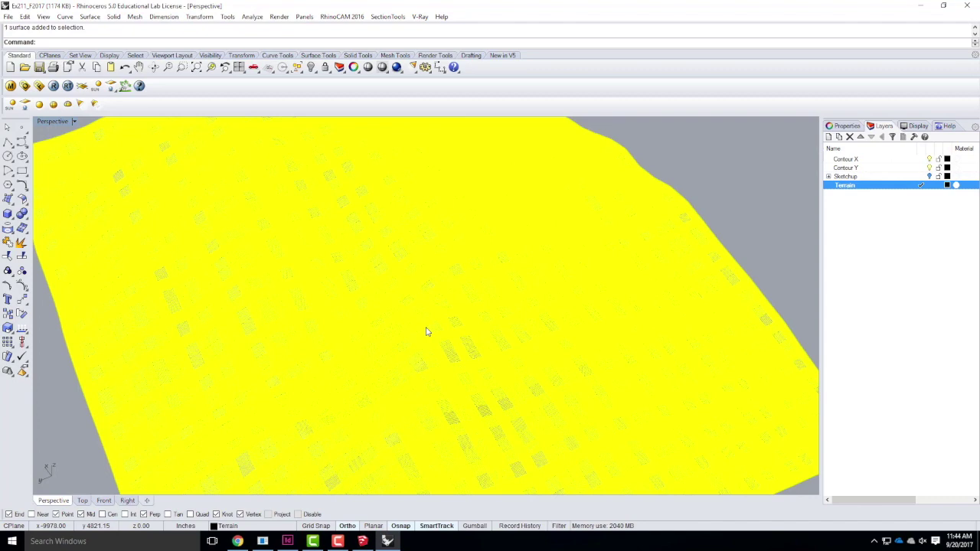
pyautogui.scroll(2, 427, 332)
pyautogui.scroll(2, 426, 332)
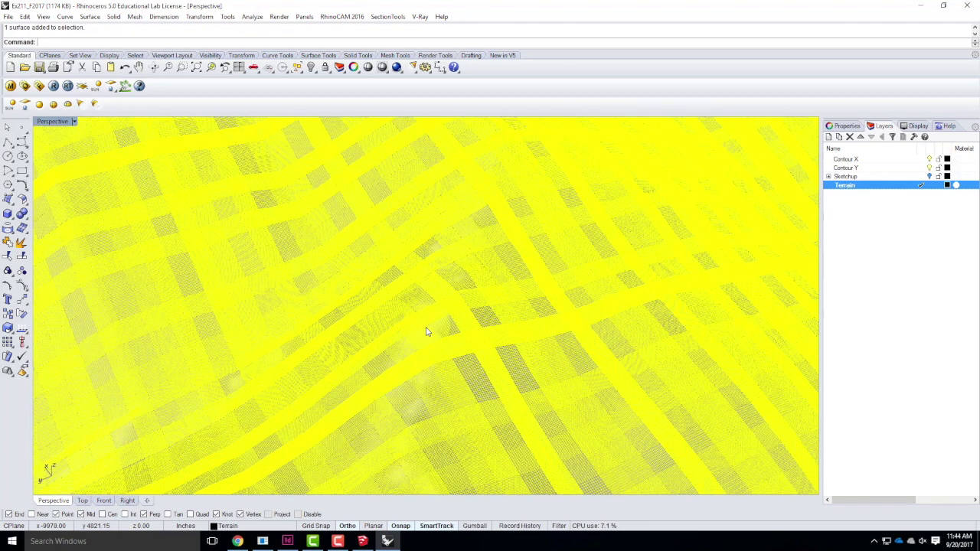
pyautogui.scroll(-3, 427, 332)
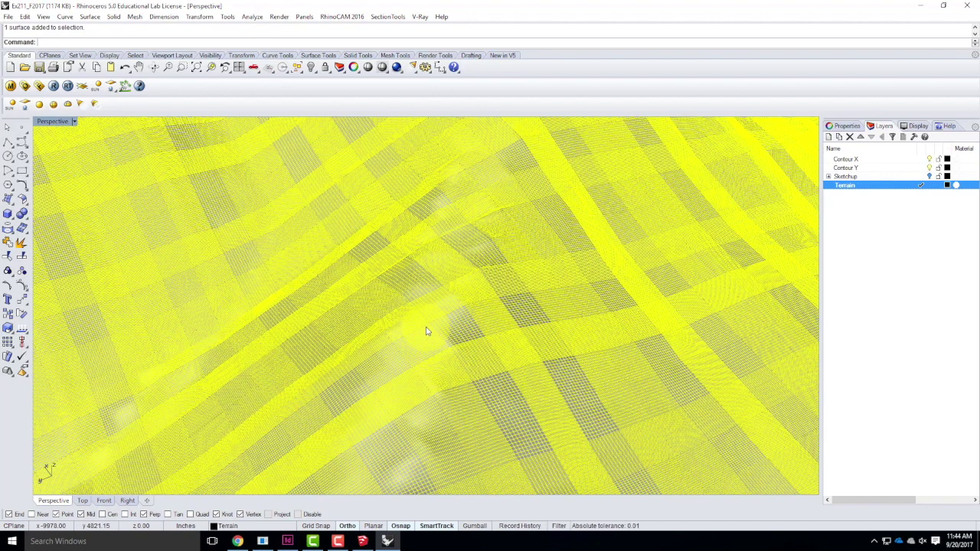
pyautogui.scroll(2, 428, 332)
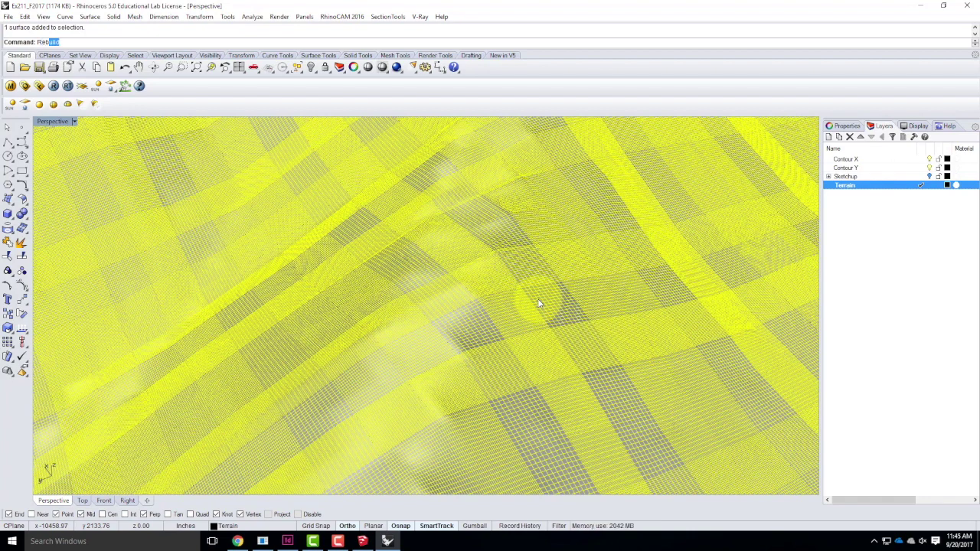
# Step: Rebuild the terrain surface with 500 U and 500 V points
pyautogui.write('d')
pyautogui.press('Return')
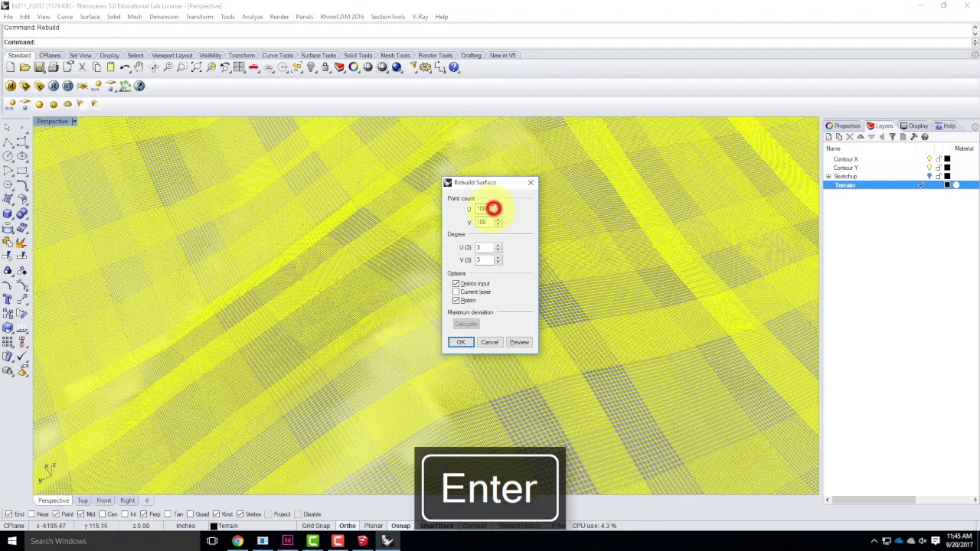
pyautogui.write('500500')
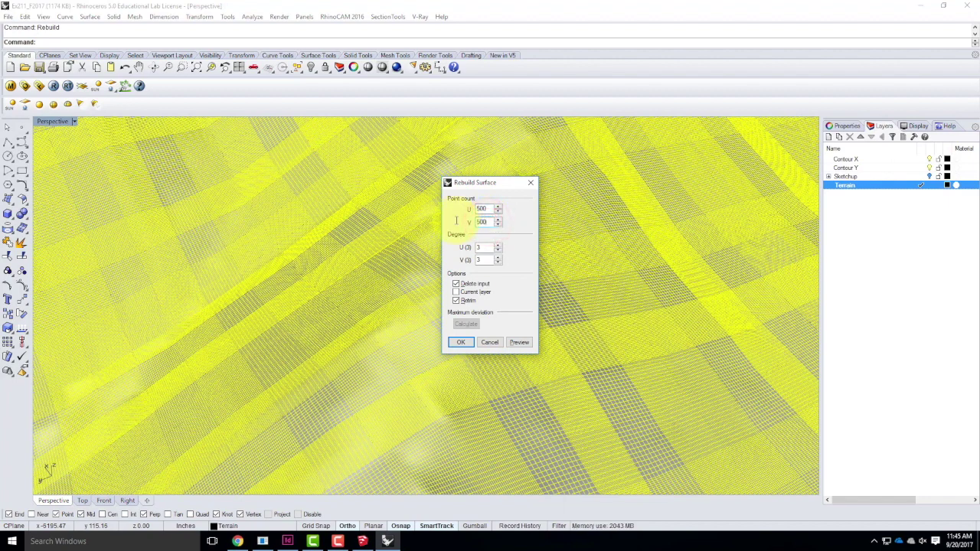
pyautogui.click(460, 343)
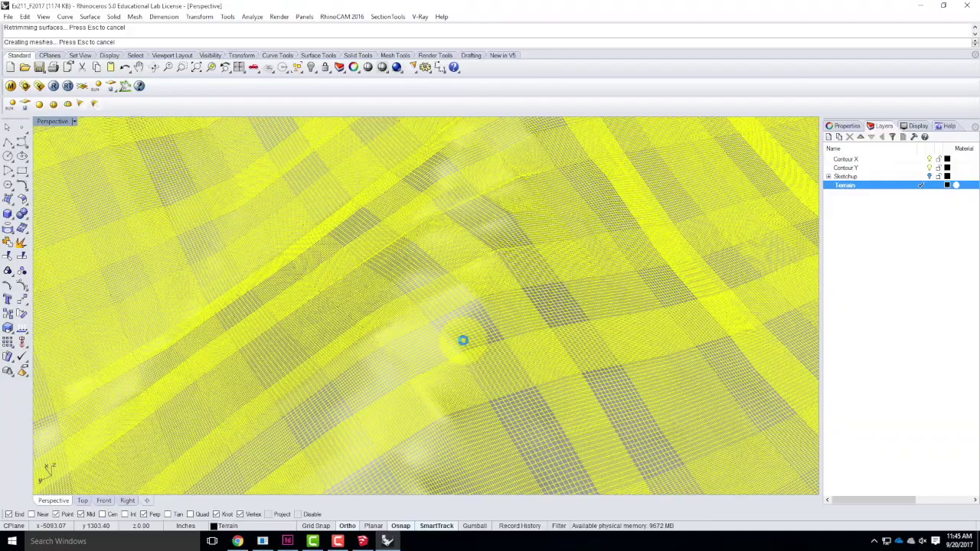
pyautogui.scroll(-6, 480, 279)
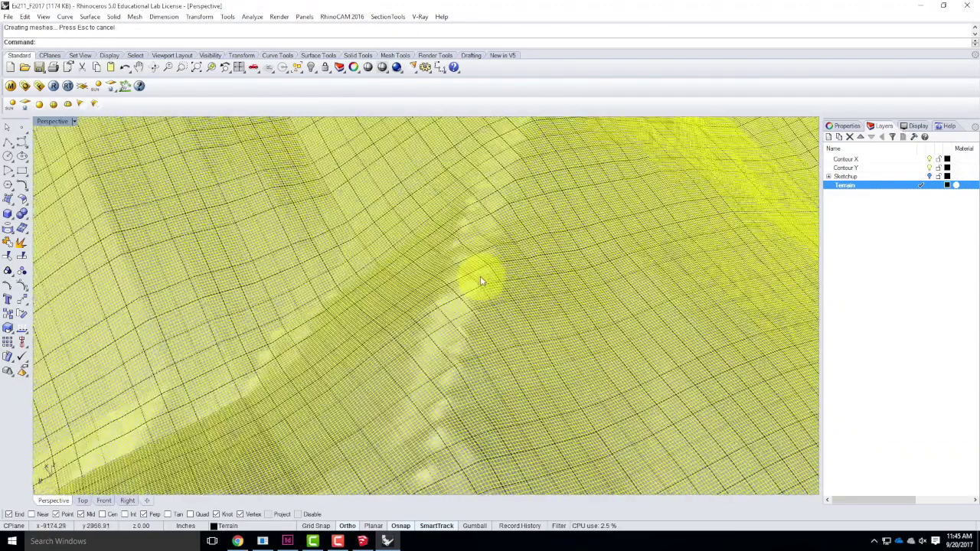
pyautogui.scroll(6, 480, 283)
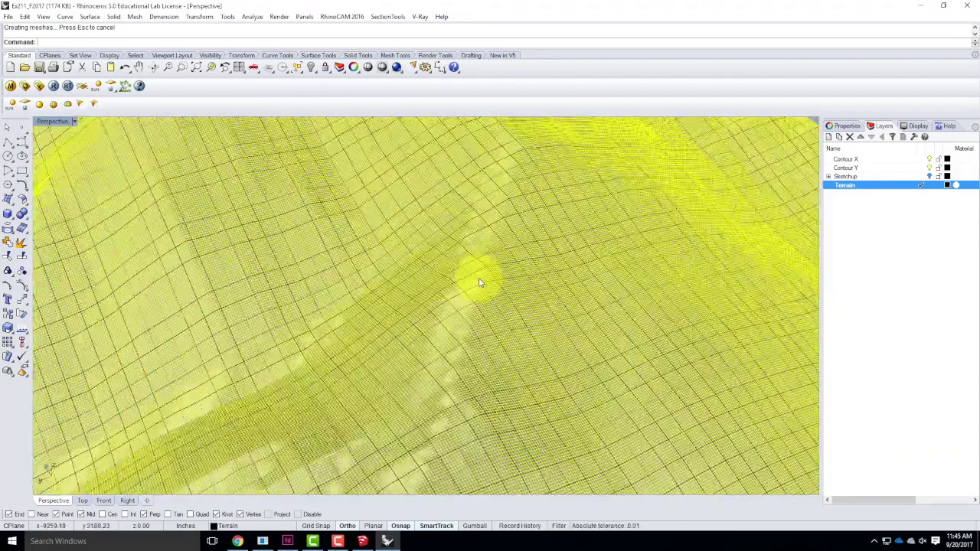
pyautogui.scroll(-6, 479, 284)
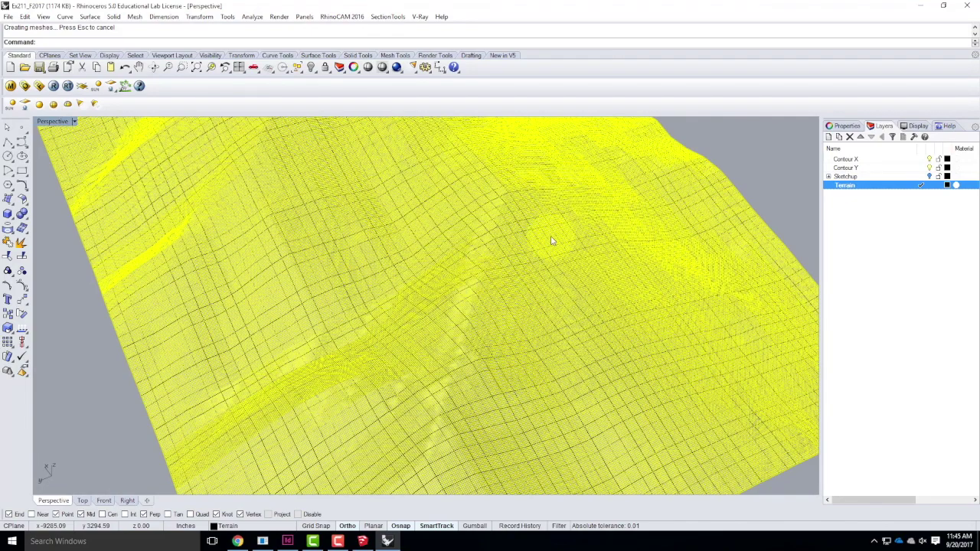
# Step: Deselect the surface and turn off the Contour X and Contour Y layers
pyautogui.click(799, 149)
pyautogui.scroll(4, 526, 215)
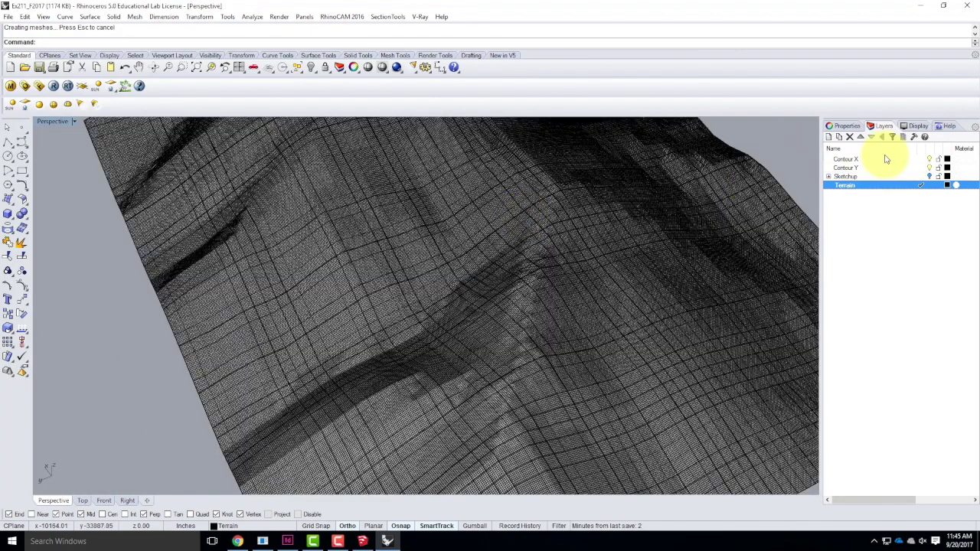
pyautogui.click(931, 159)
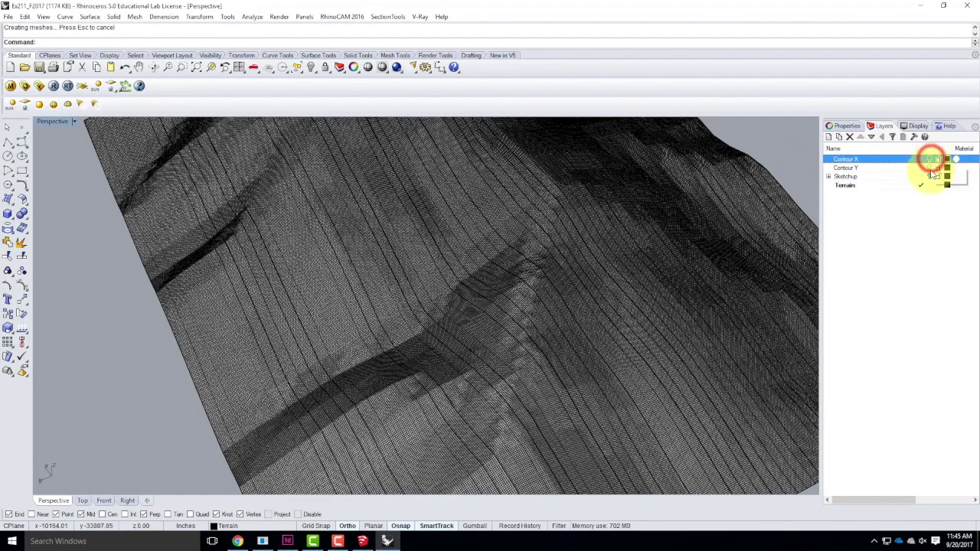
pyautogui.click(931, 167)
pyautogui.moveTo(722, 271); pyautogui.dragTo(559, 298, button='right')
# Step: Orbit and reposition the Perspective view around the rebuilt terrain surface
pyautogui.scroll(3, 559, 299)
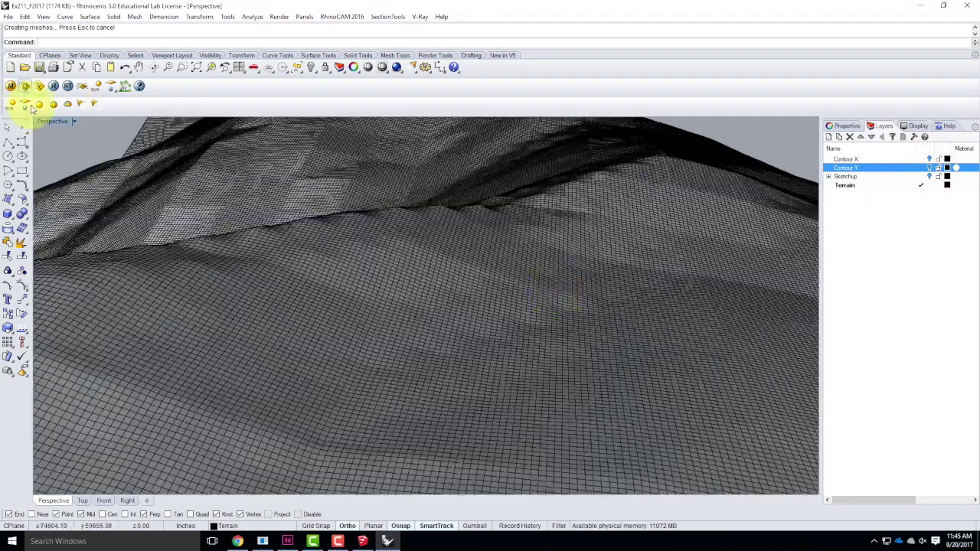
pyautogui.click(74, 122)
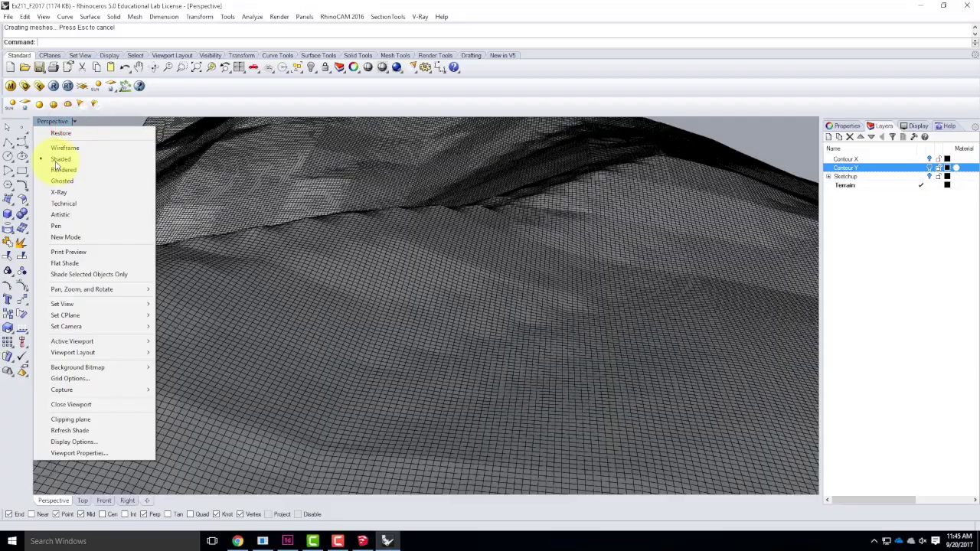
pyautogui.click(125, 123)
pyautogui.moveTo(534, 287); pyautogui.dragTo(413, 318, button='right')
pyautogui.scroll(3, 255, 246)
pyautogui.moveTo(255, 239); pyautogui.dragTo(442, 278, button='right')
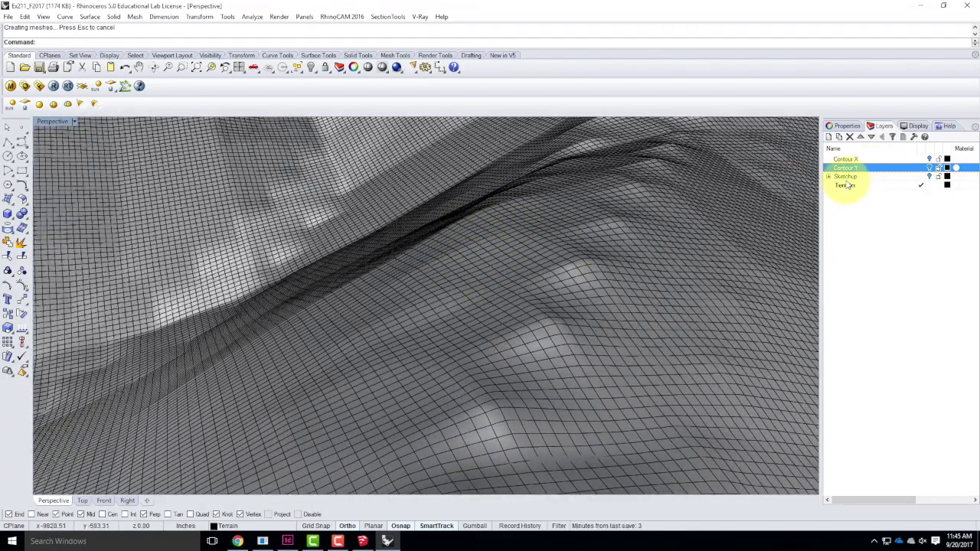
# Step: Show the Sketchup mesh to compare it with the surface, then hide it again
pyautogui.click(939, 177)
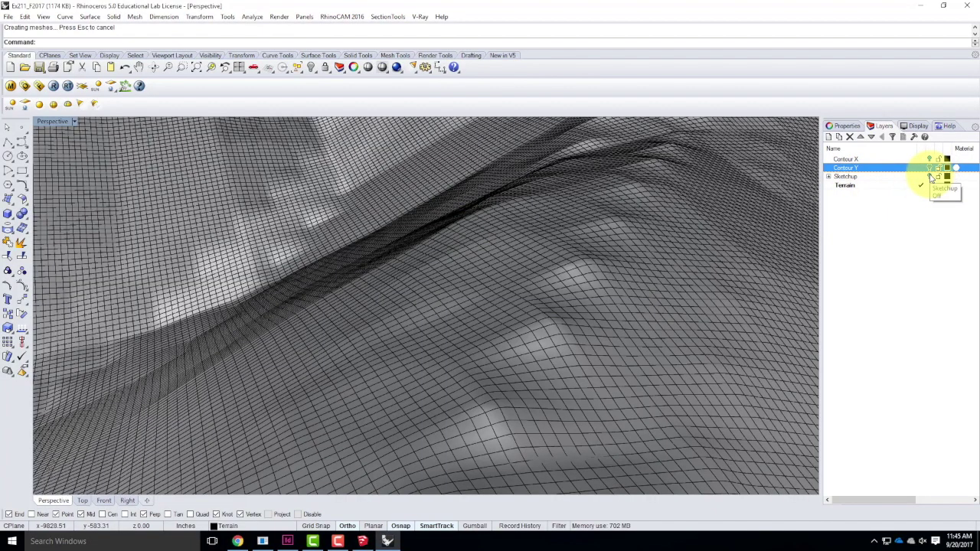
pyautogui.click(930, 177)
pyautogui.moveTo(532, 251)
pyautogui.mouseDown(button='right')
pyautogui.moveTo(656, 284)
pyautogui.moveTo(594, 300)
pyautogui.moveTo(617, 329)
pyautogui.mouseUp(button='right')
pyautogui.scroll(3, 505, 326)
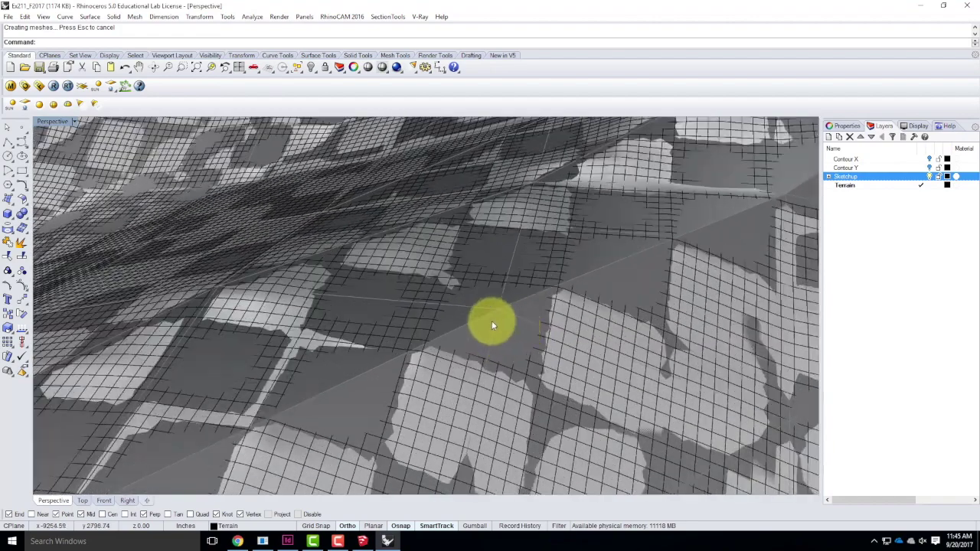
pyautogui.moveTo(632, 341); pyautogui.dragTo(546, 357, button='right')
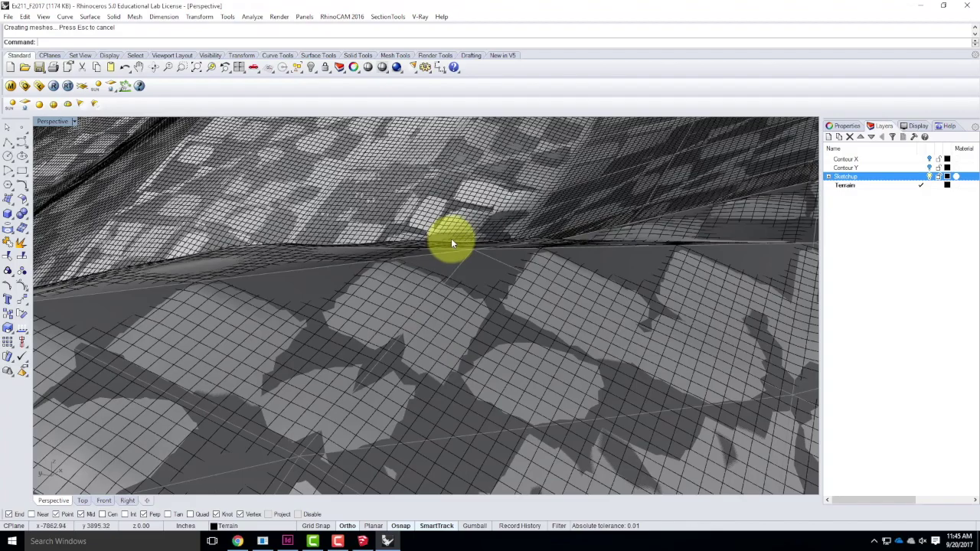
pyautogui.moveTo(606, 291); pyautogui.dragTo(566, 329, button='right')
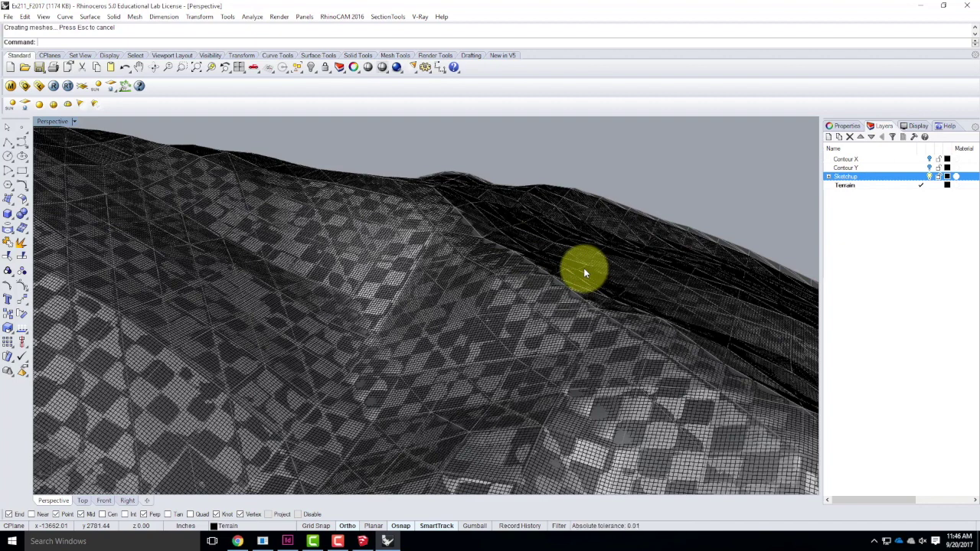
pyautogui.click(931, 176)
# Step: Add three new layers named Terrain 100, Terrain 50 and Terrain 10
pyautogui.click(545, 277)
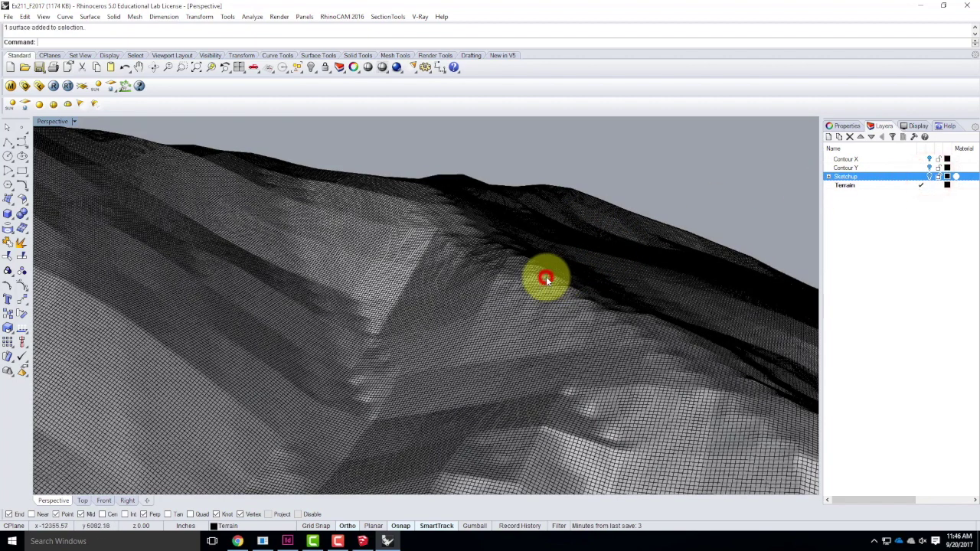
pyautogui.click(868, 219)
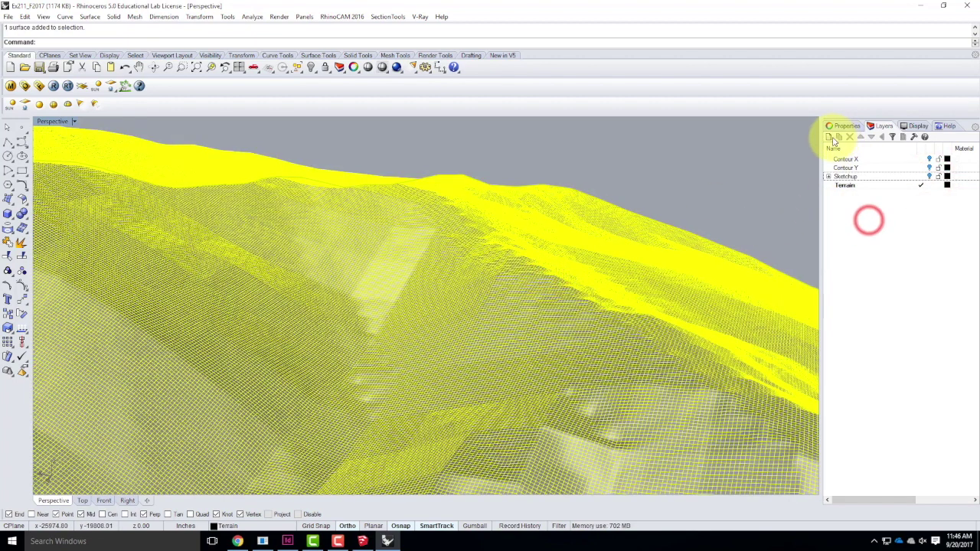
pyautogui.click(845, 186)
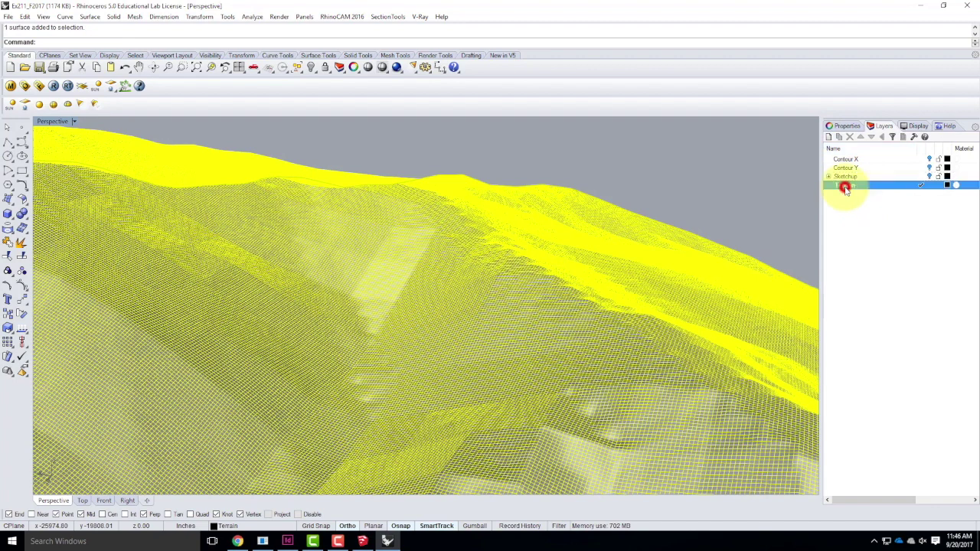
pyautogui.click(828, 137)
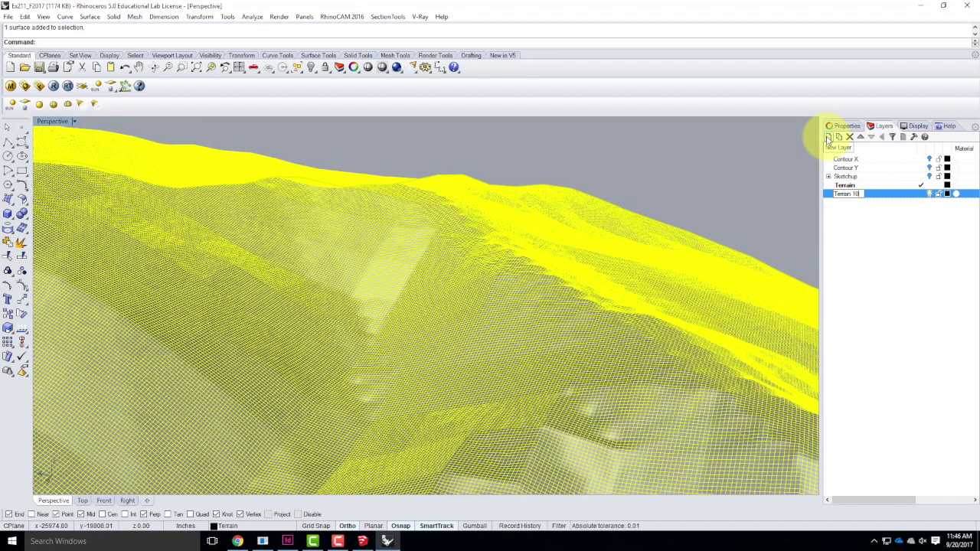
pyautogui.click(828, 137)
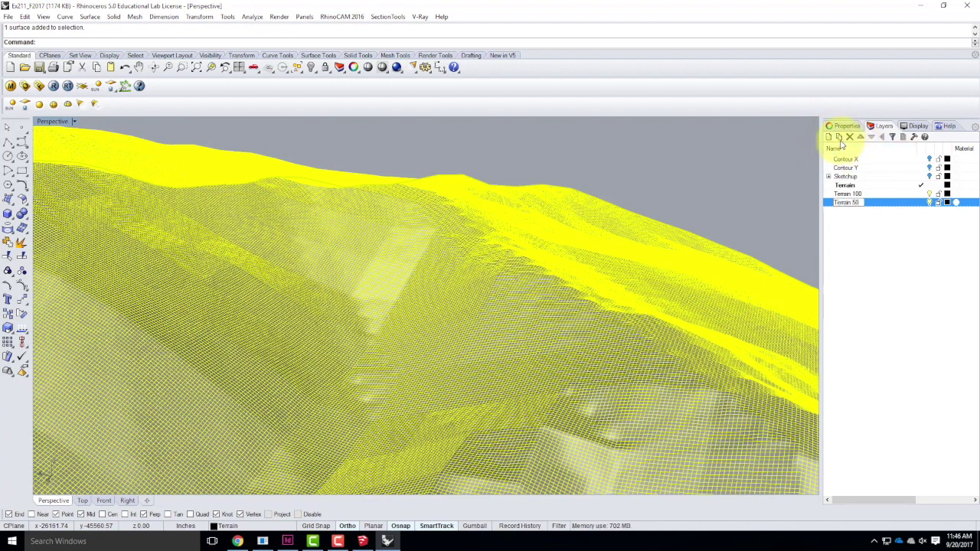
pyautogui.click(828, 137)
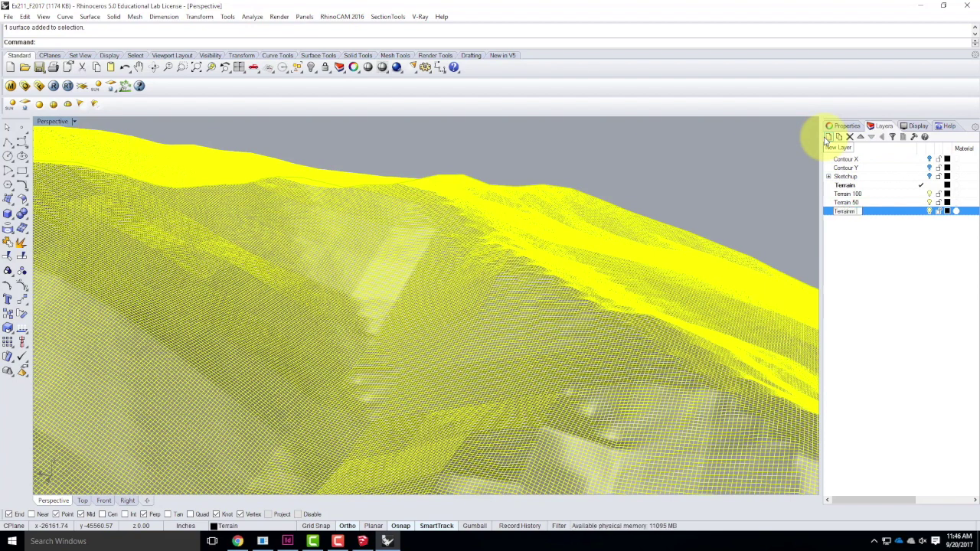
pyautogui.write('Terrainn')
pyautogui.press('BackSpace')
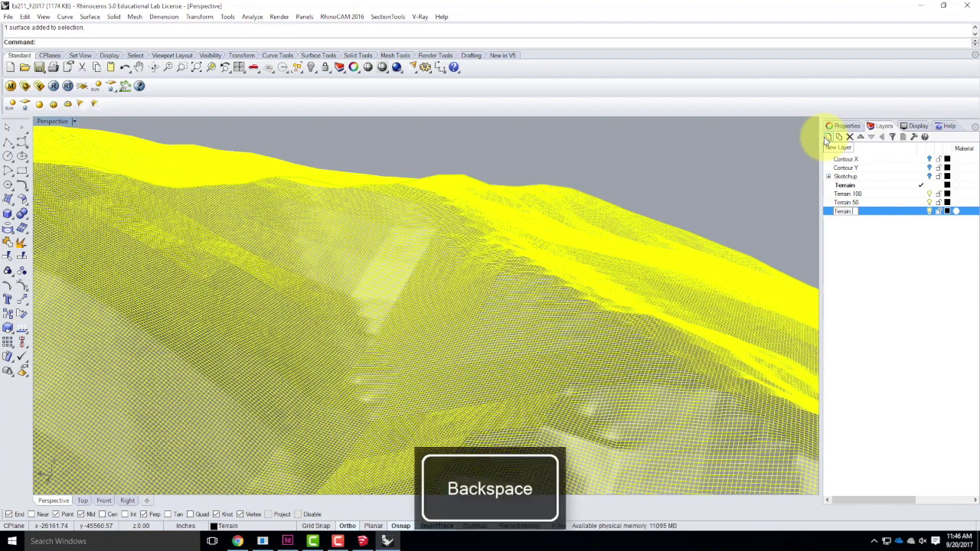
pyautogui.click(855, 186)
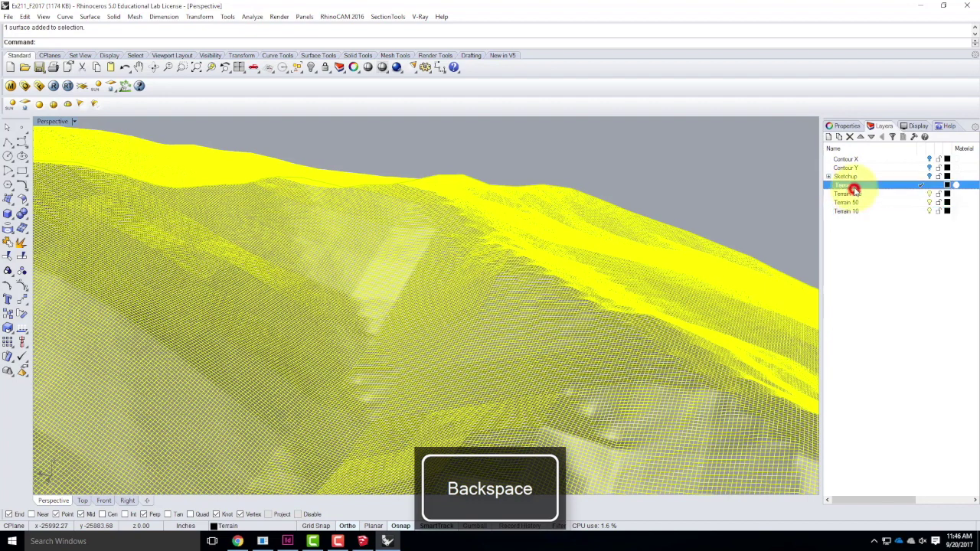
# Step: Rename the original Terrain layer to Terrain 500
pyautogui.click(856, 187)
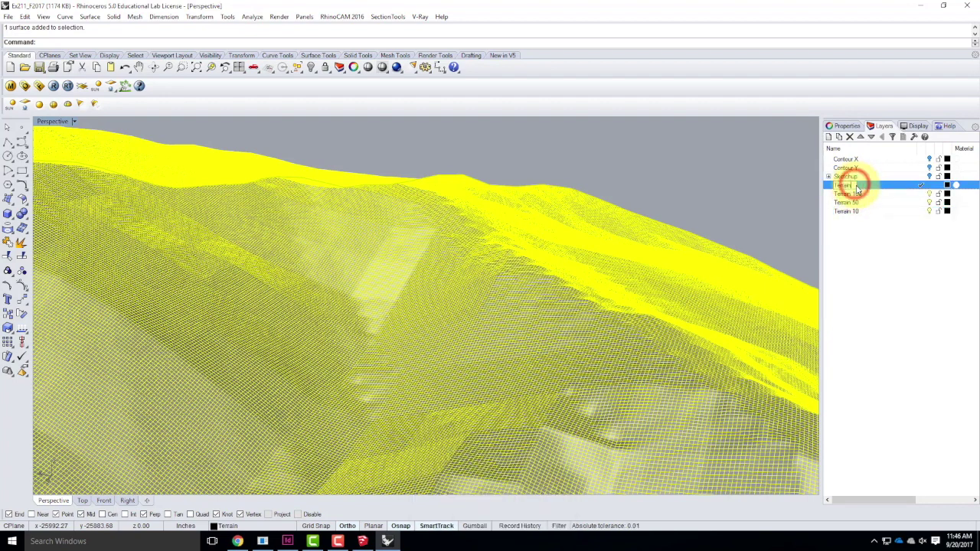
pyautogui.write('500')
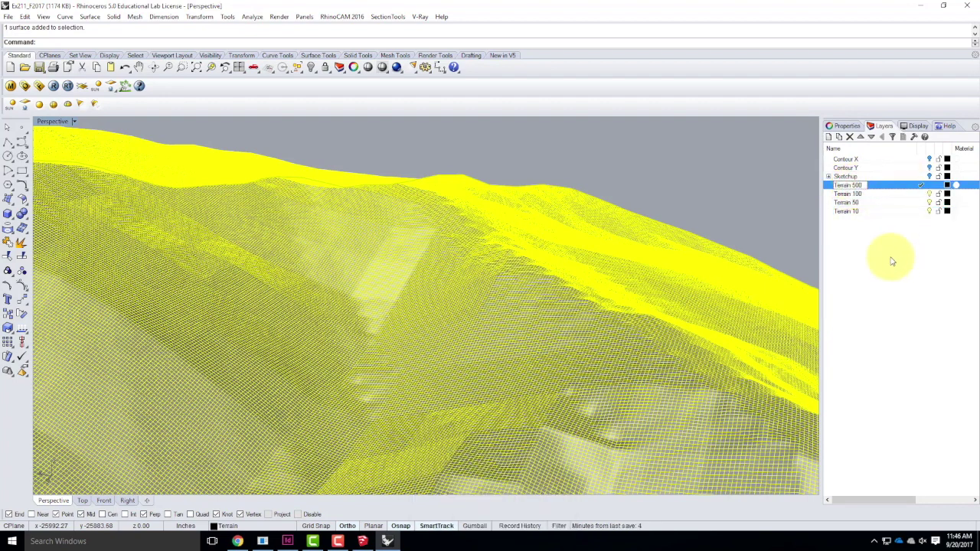
pyautogui.click(878, 267)
pyautogui.write('Copy')
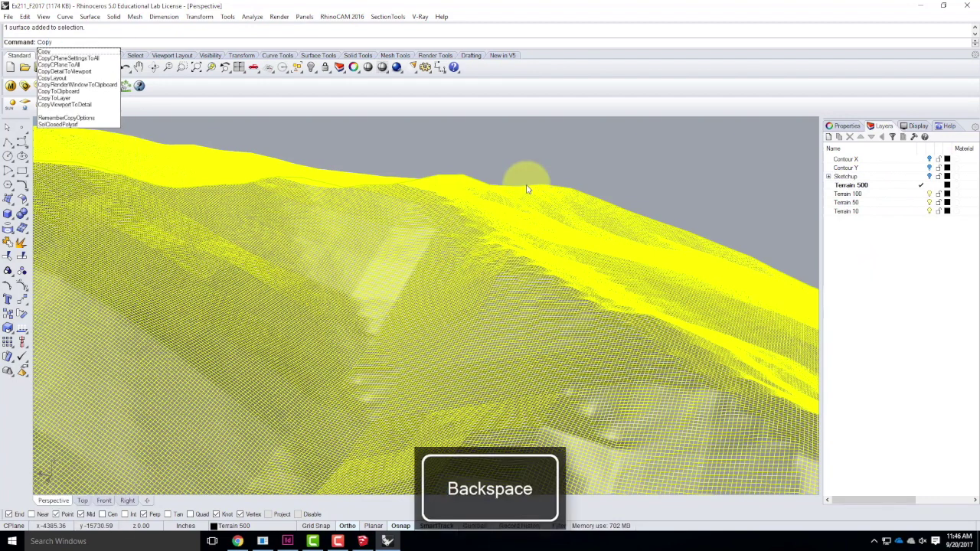
# Step: Copy the terrain surface in place and move the copy onto the Terrain 100 layer
pyautogui.press('Return')
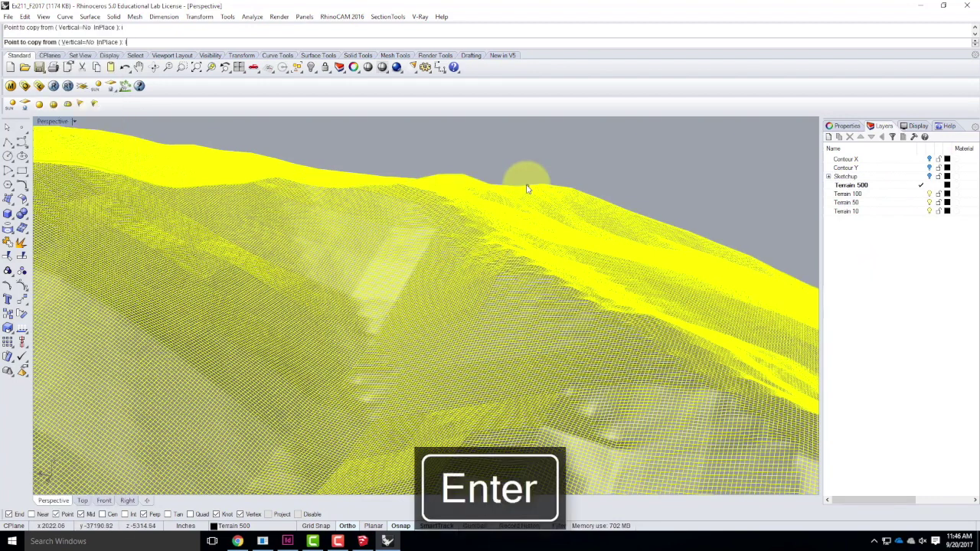
pyautogui.rightClick(847, 195)
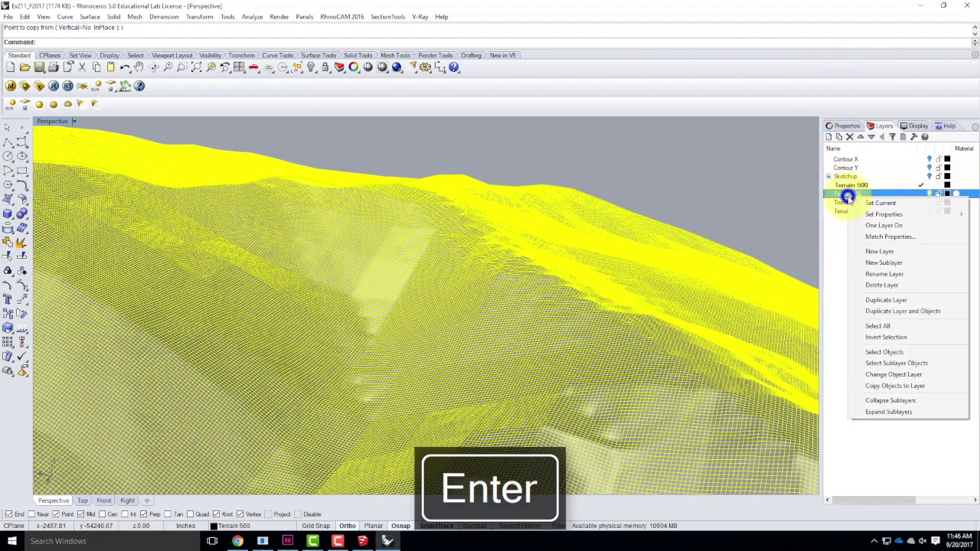
pyautogui.click(890, 374)
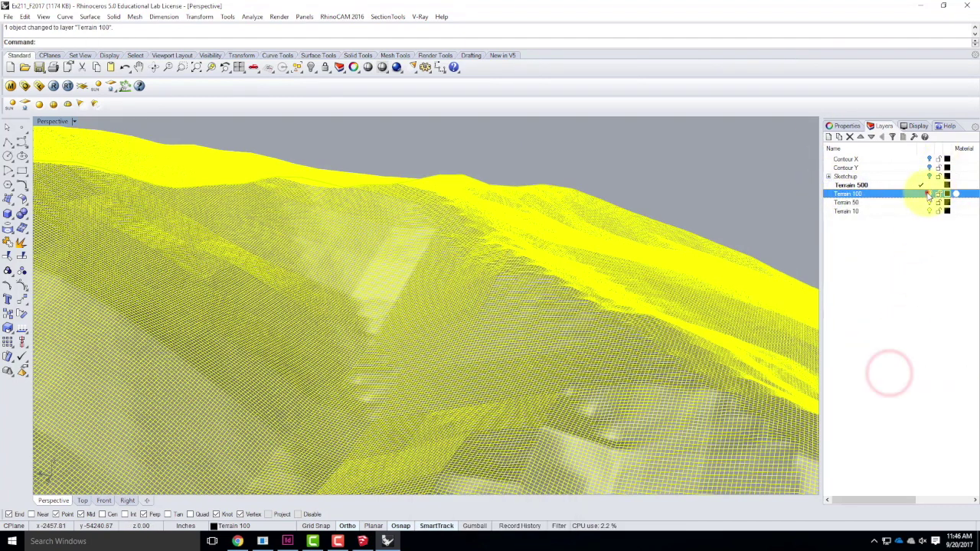
pyautogui.click(928, 194)
pyautogui.click(613, 147)
pyautogui.click(481, 220)
# Step: Make another in-place copy of the terrain and move it onto the Terrain 50 layer
pyautogui.write('Copy')
pyautogui.press('Return')
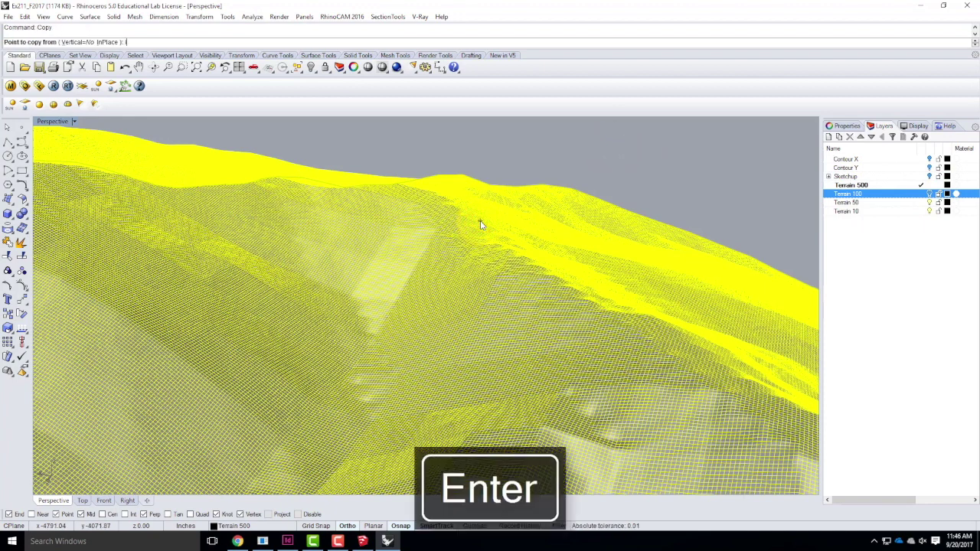
pyautogui.press('Return')
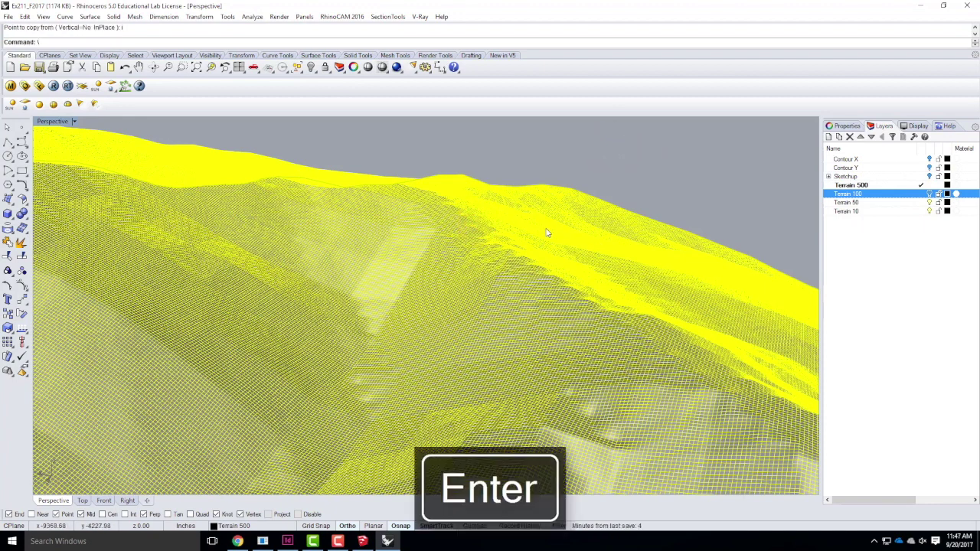
pyautogui.press('BackSpace')
pyautogui.rightClick(856, 201)
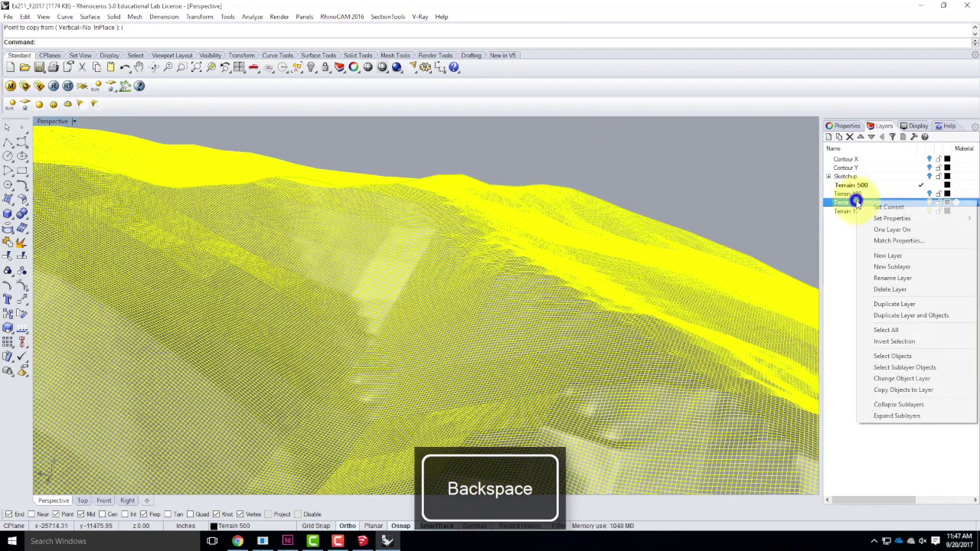
pyautogui.click(900, 378)
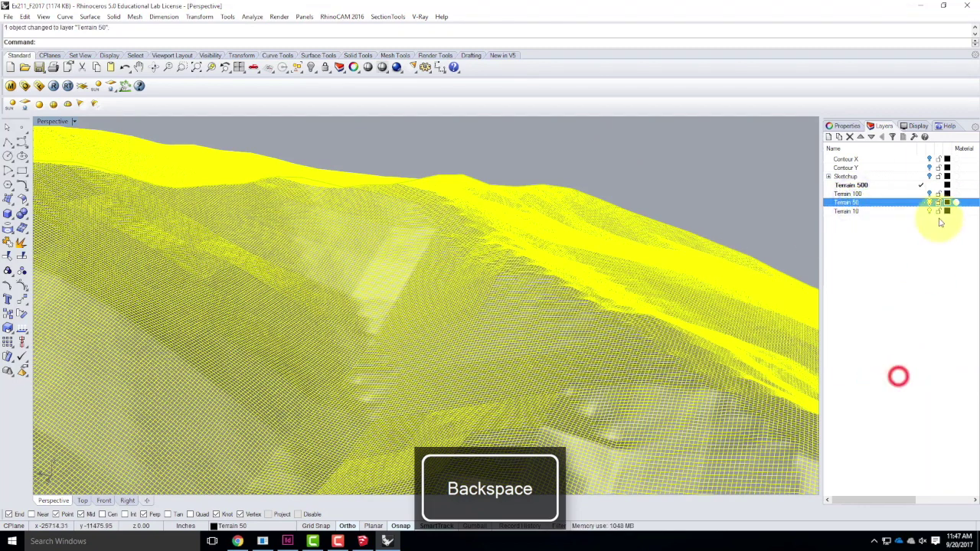
pyautogui.click(928, 202)
# Step: Make a third in-place copy of the terrain and move it onto the Terrain 10 layer
pyautogui.click(479, 203)
pyautogui.write('Cop')
pyautogui.press('Return')
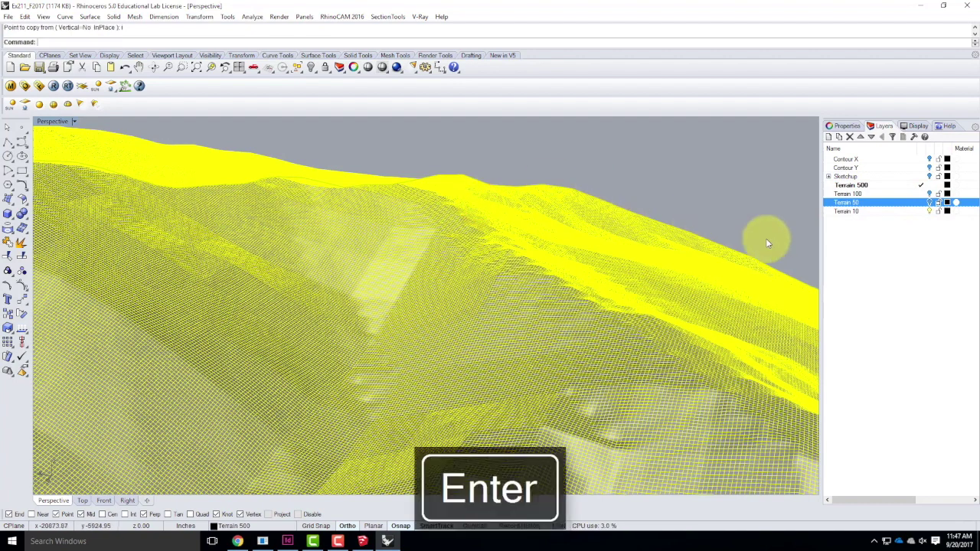
pyautogui.rightClick(846, 212)
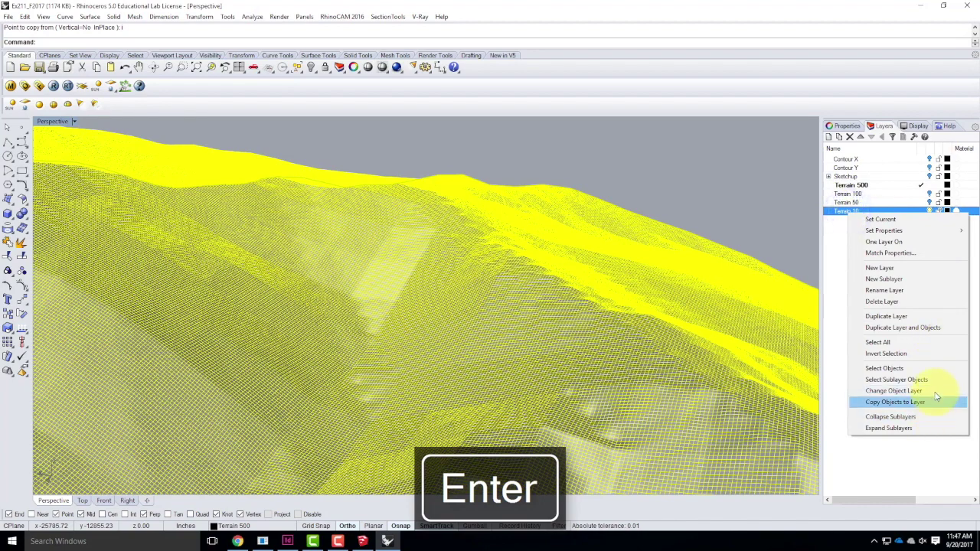
pyautogui.click(900, 392)
pyautogui.click(733, 181)
pyautogui.scroll(3, 689, 274)
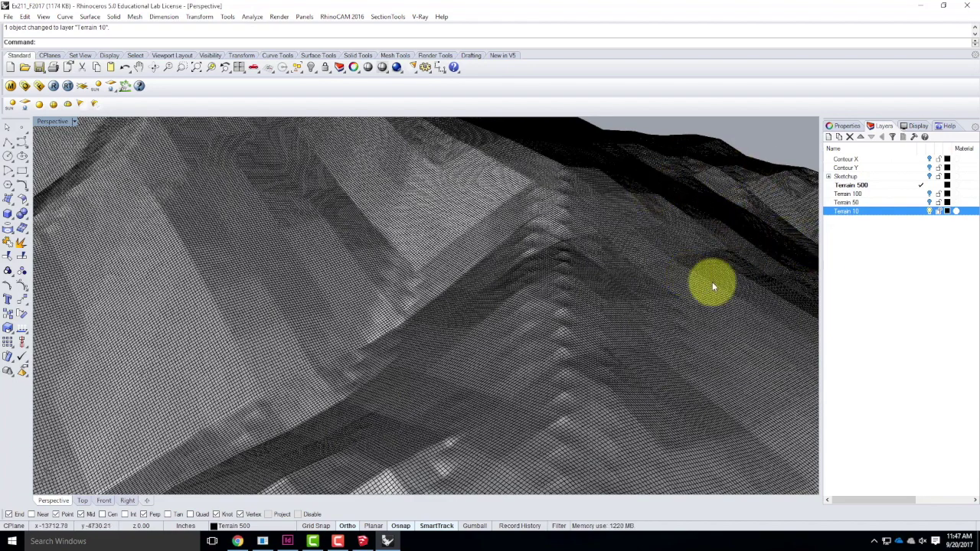
pyautogui.moveTo(712, 285); pyautogui.dragTo(712, 232, button='right')
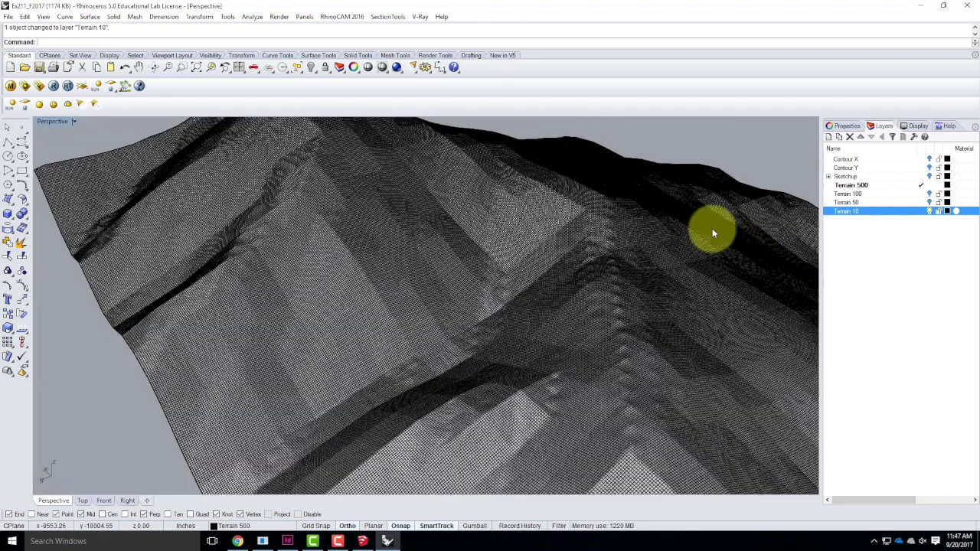
# Step: Make Terrain 100 the current layer and toggle off Terrain 500 and Terrain 10
pyautogui.doubleClick(884, 193)
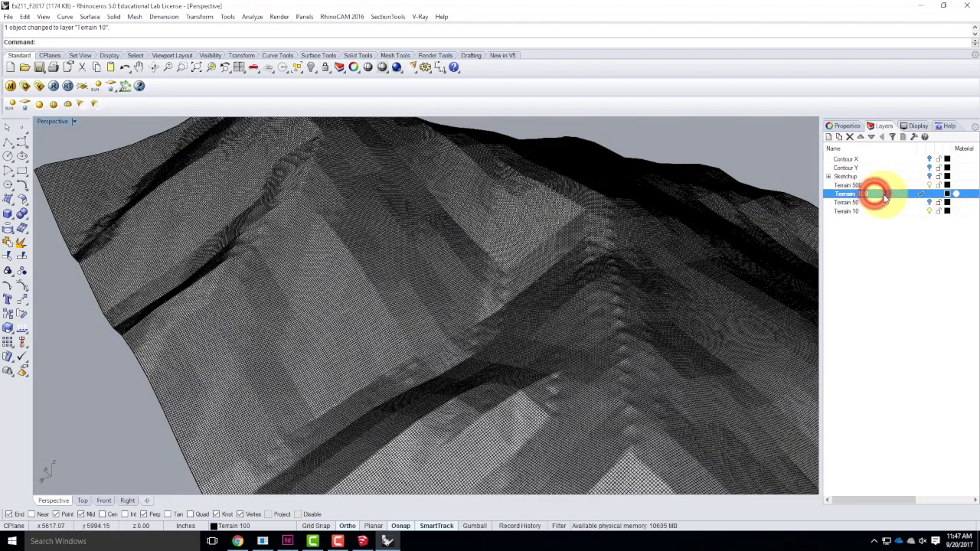
pyautogui.click(929, 186)
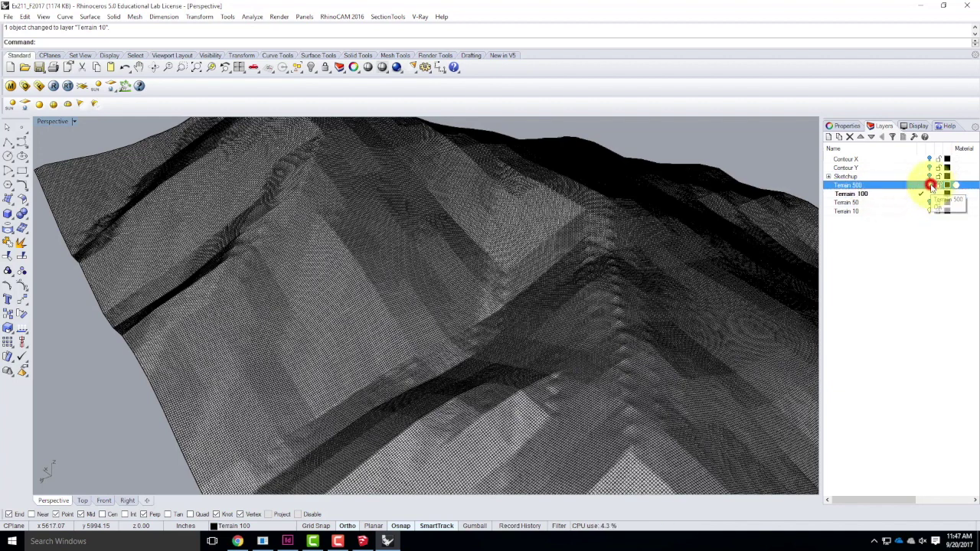
pyautogui.click(932, 212)
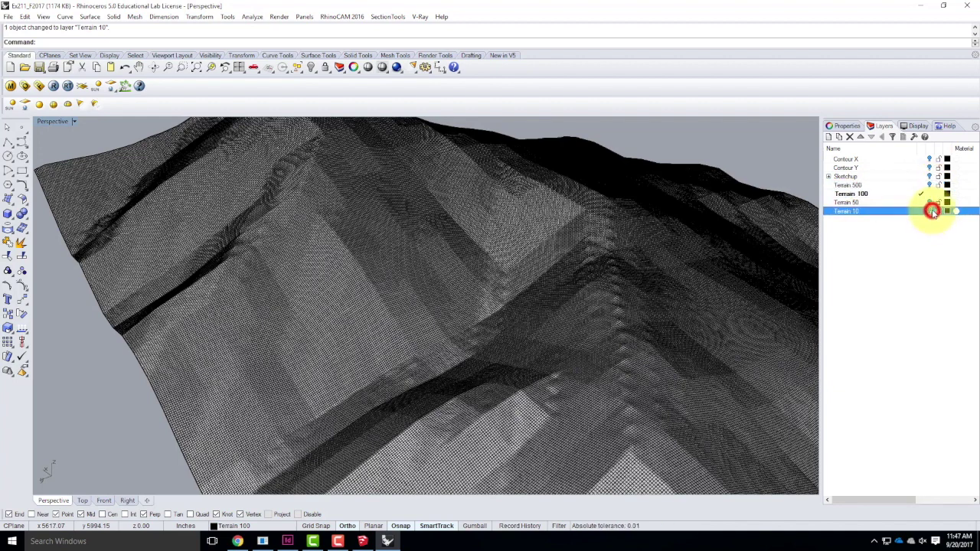
# Step: Rebuild the visible terrain copy with 100 U and 100 V points
pyautogui.click(535, 260)
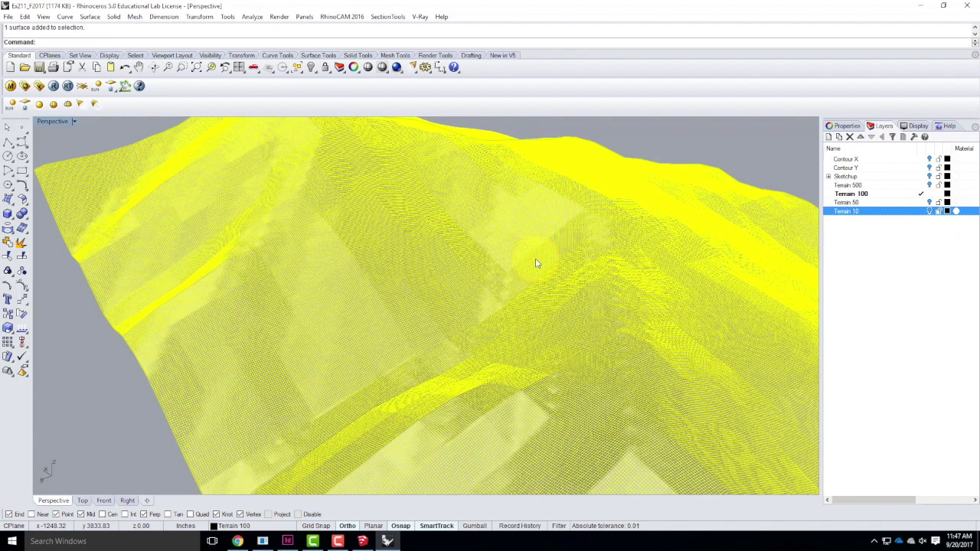
pyautogui.press('Return')
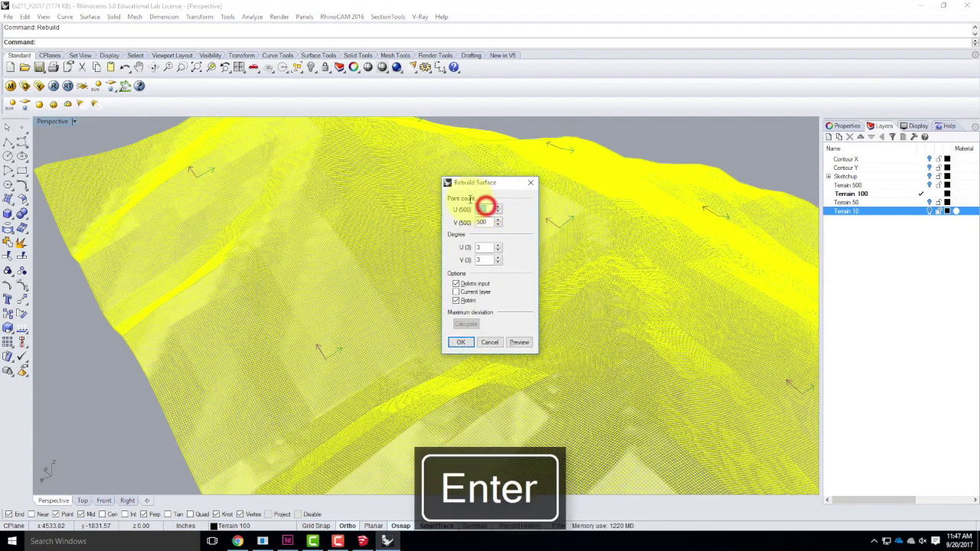
pyautogui.write('100')
pyautogui.press('Tab')
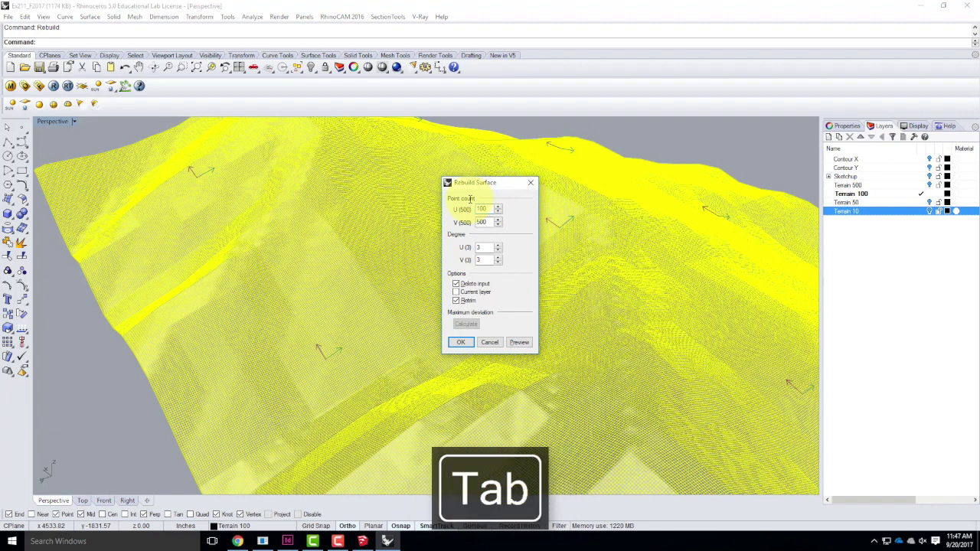
pyautogui.write('11')
pyautogui.press('BackSpace')
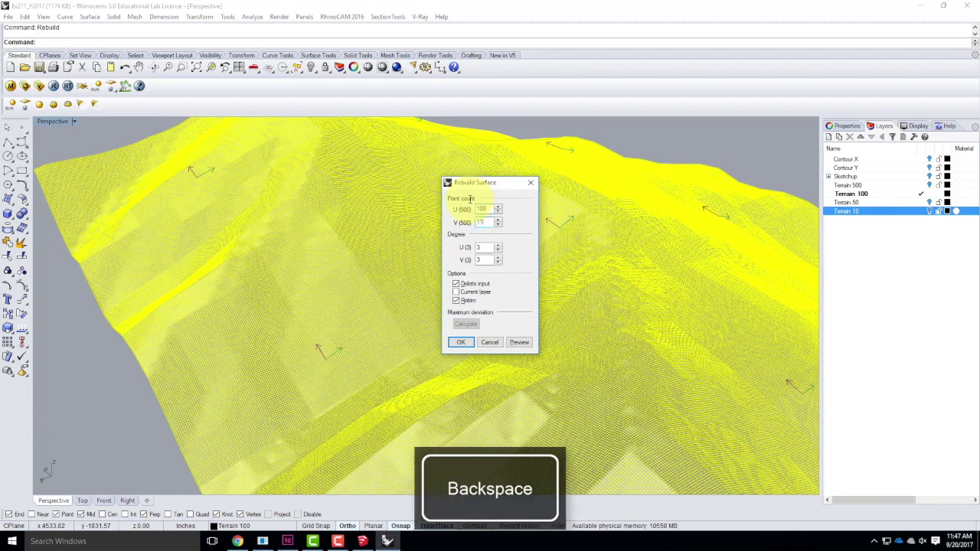
pyautogui.click(461, 343)
pyautogui.click(670, 132)
pyautogui.scroll(5, 678, 204)
pyautogui.scroll(-5, 628, 250)
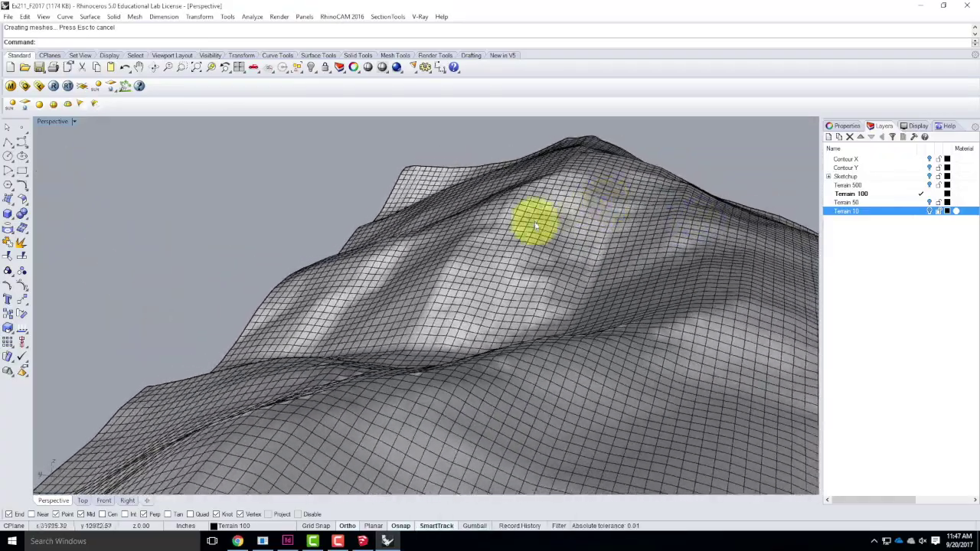
# Step: Orbit the terrain, briefly showing Terrain 500 to compare, then hide it again
pyautogui.moveTo(549, 216); pyautogui.dragTo(659, 278, button='right')
pyautogui.scroll(5, 599, 296)
pyautogui.moveTo(605, 308)
pyautogui.mouseDown(button='right')
pyautogui.moveTo(569, 311)
pyautogui.moveTo(514, 288)
pyautogui.moveTo(399, 302)
pyautogui.mouseUp(button='right')
pyautogui.moveTo(372, 334)
pyautogui.mouseDown(button='right')
pyautogui.moveTo(422, 329)
pyautogui.moveTo(290, 316)
pyautogui.moveTo(284, 324)
pyautogui.moveTo(444, 340)
pyautogui.moveTo(392, 340)
pyautogui.moveTo(628, 297)
pyautogui.mouseUp(button='right')
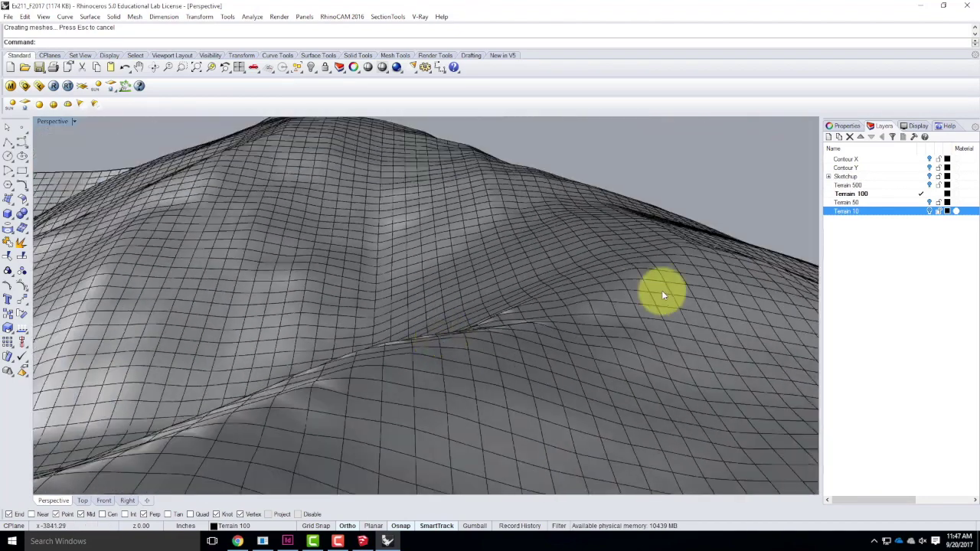
pyautogui.click(928, 185)
pyautogui.moveTo(498, 301); pyautogui.dragTo(630, 286, button='right')
pyautogui.scroll(2, 634, 286)
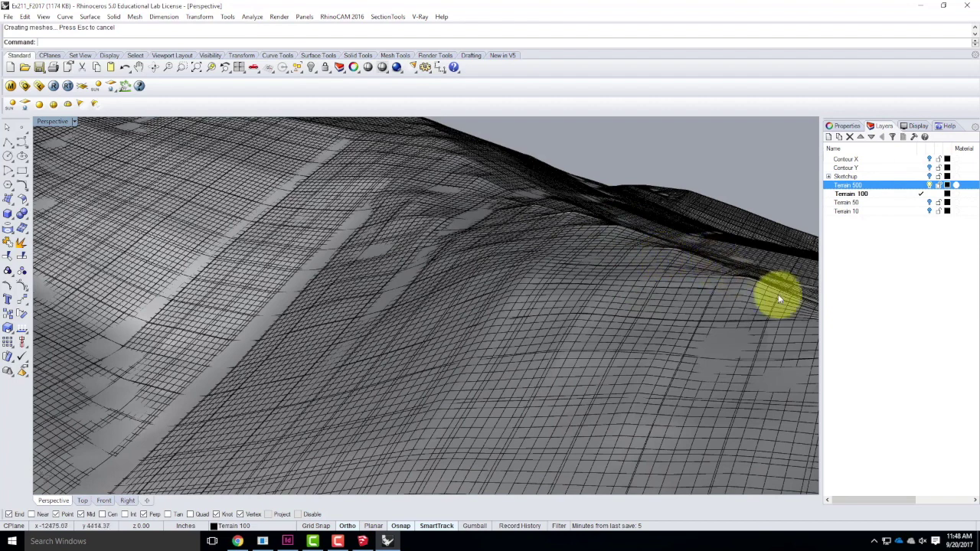
pyautogui.click(929, 185)
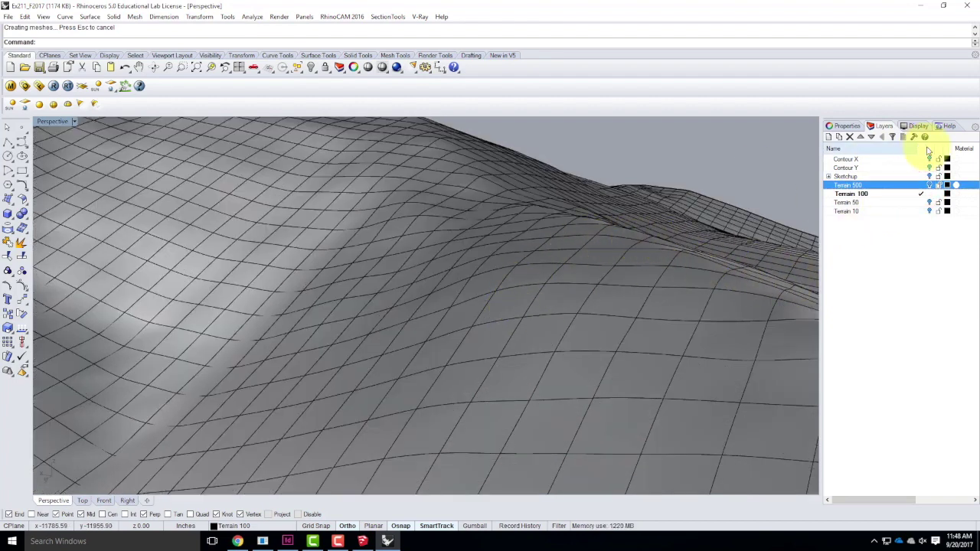
# Step: Set Terrain 50 as the current layer, toggle Terrain 100, and select the terrain surface
pyautogui.click(901, 203)
pyautogui.doubleClick(897, 203)
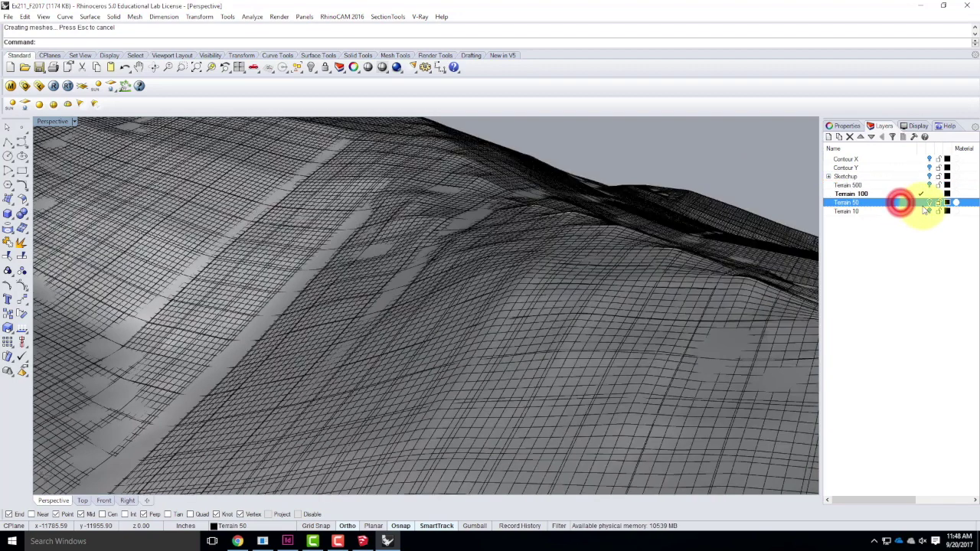
pyautogui.click(928, 194)
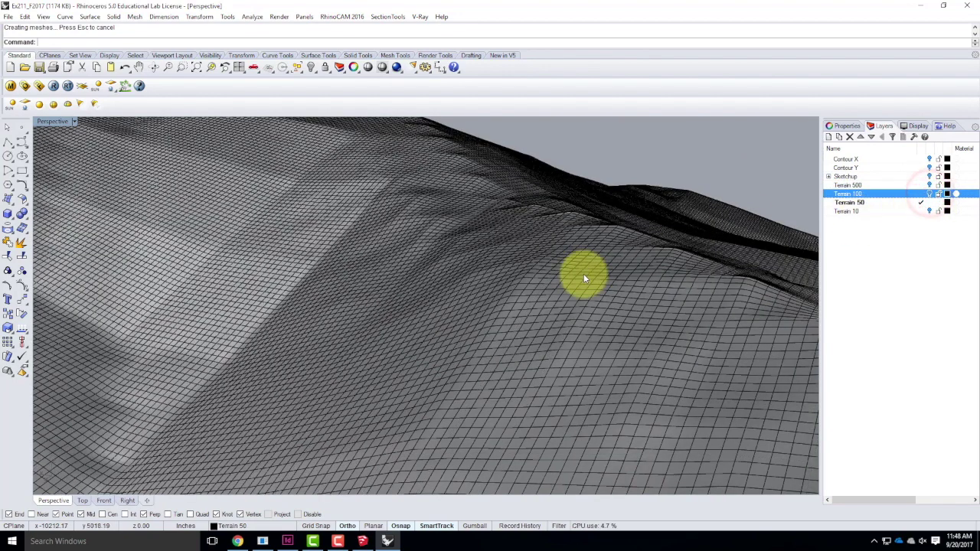
pyautogui.click(581, 277)
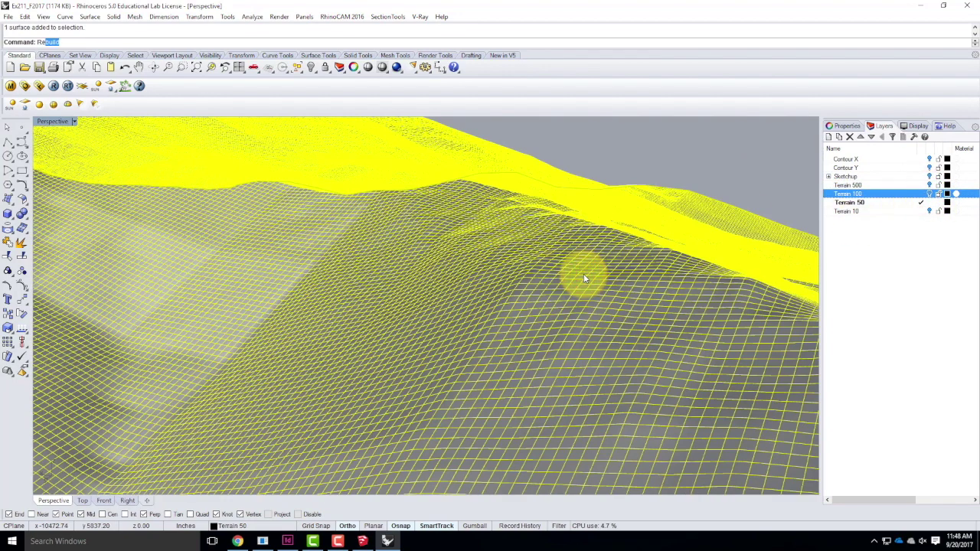
# Step: Rebuild the selected terrain surface with 50 U and 50 V points
pyautogui.write('Rebuild')
pyautogui.press('Return')
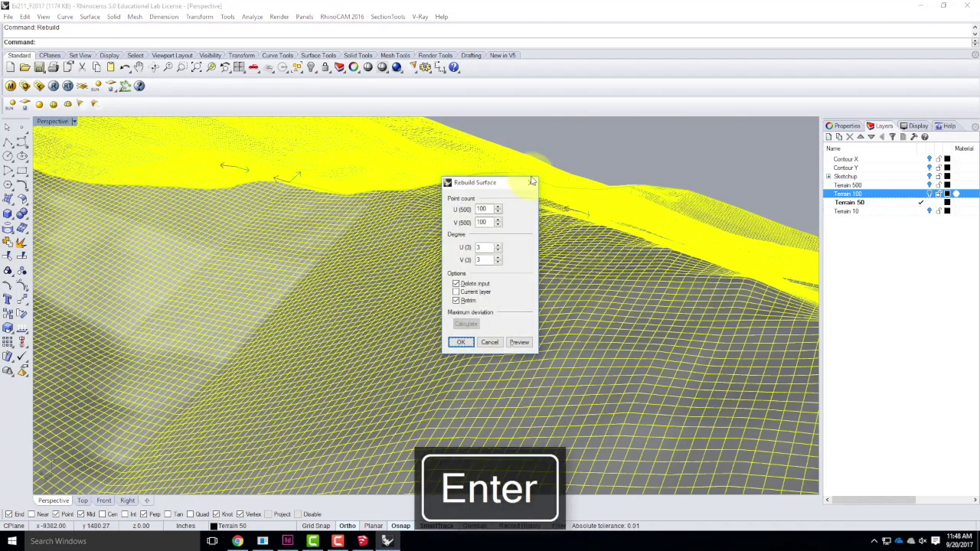
pyautogui.doubleClick(483, 208)
pyautogui.write('50')
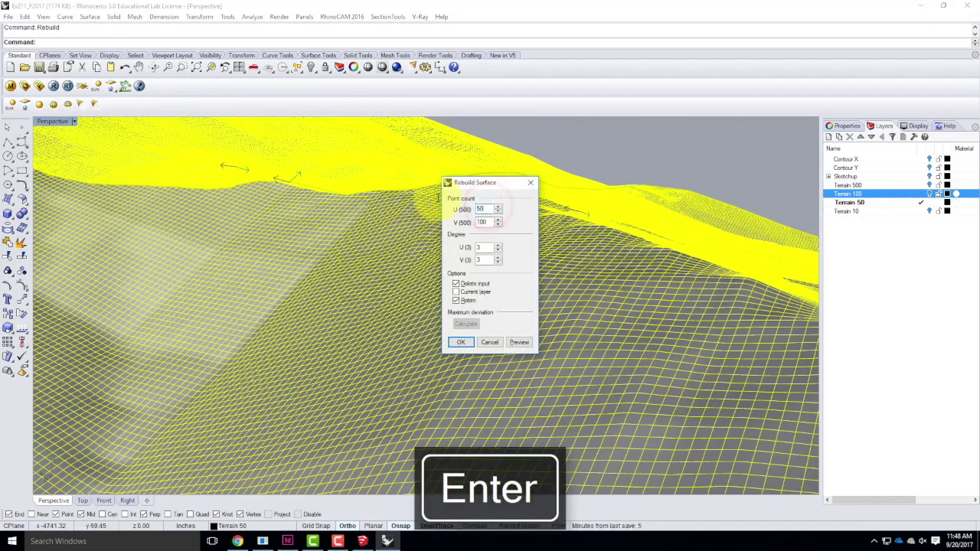
pyautogui.press('Tab')
pyautogui.write('50')
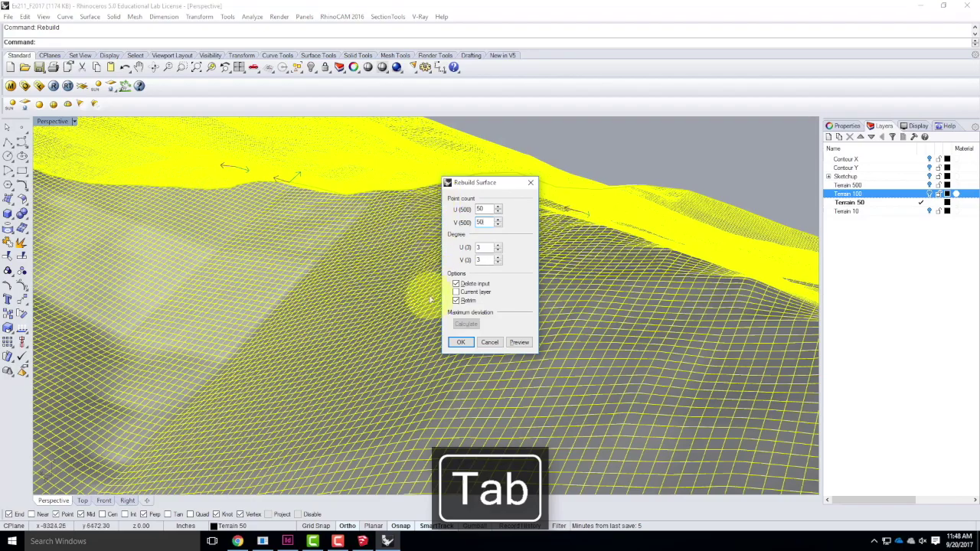
pyautogui.click(460, 343)
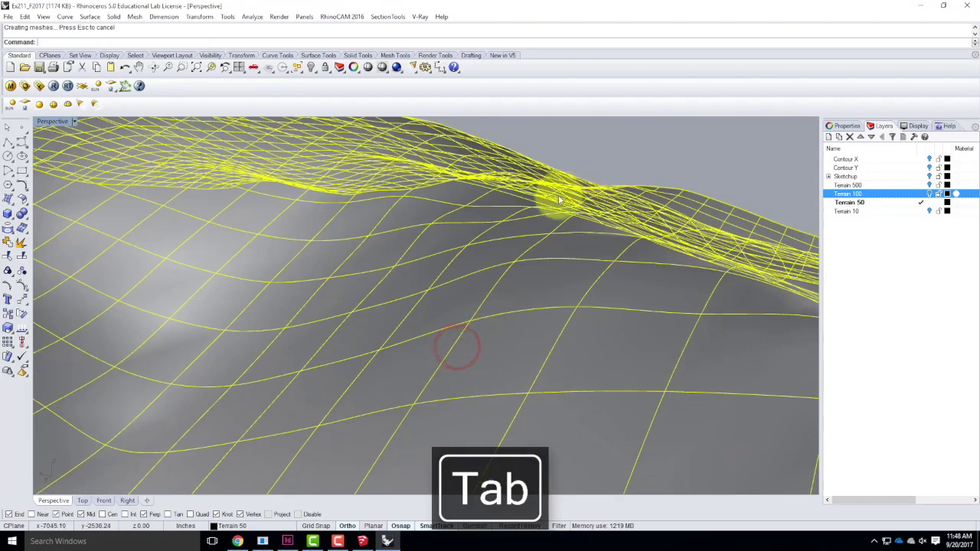
pyautogui.click(645, 148)
pyautogui.moveTo(590, 209)
pyautogui.mouseDown(button='right')
pyautogui.moveTo(661, 275)
pyautogui.moveTo(584, 281)
pyautogui.moveTo(599, 268)
pyautogui.moveTo(656, 268)
pyautogui.moveTo(648, 274)
pyautogui.moveTo(893, 225)
pyautogui.mouseUp(button='right')
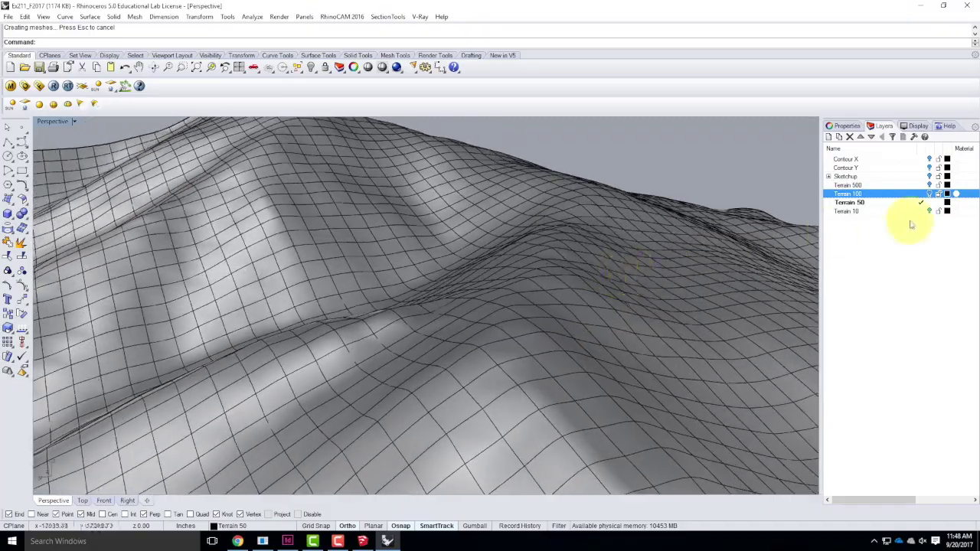
# Step: Show Terrain 500 to compare while orbiting, hide it, then set Terrain 10 current
pyautogui.click(930, 185)
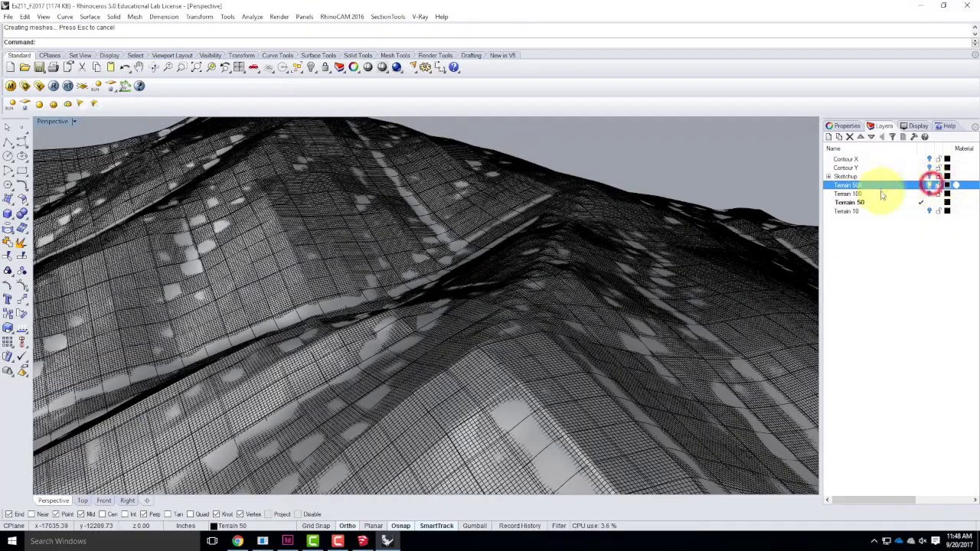
pyautogui.moveTo(651, 278); pyautogui.dragTo(523, 273, button='right')
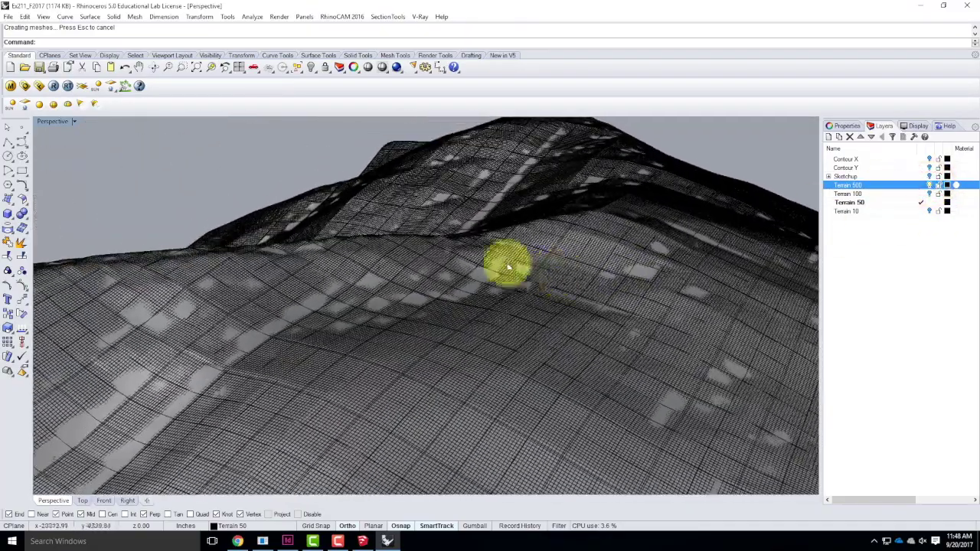
pyautogui.moveTo(267, 334); pyautogui.dragTo(365, 332, button='right')
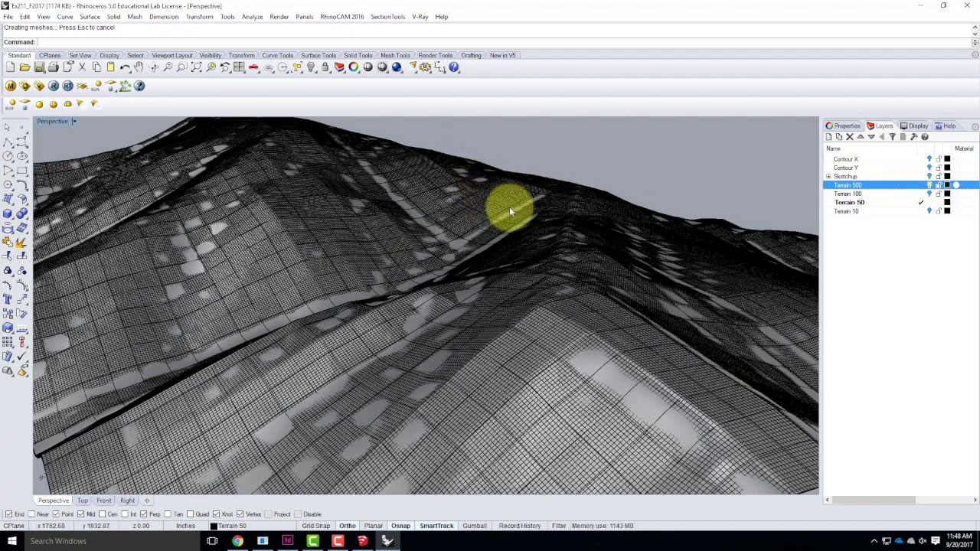
pyautogui.click(929, 185)
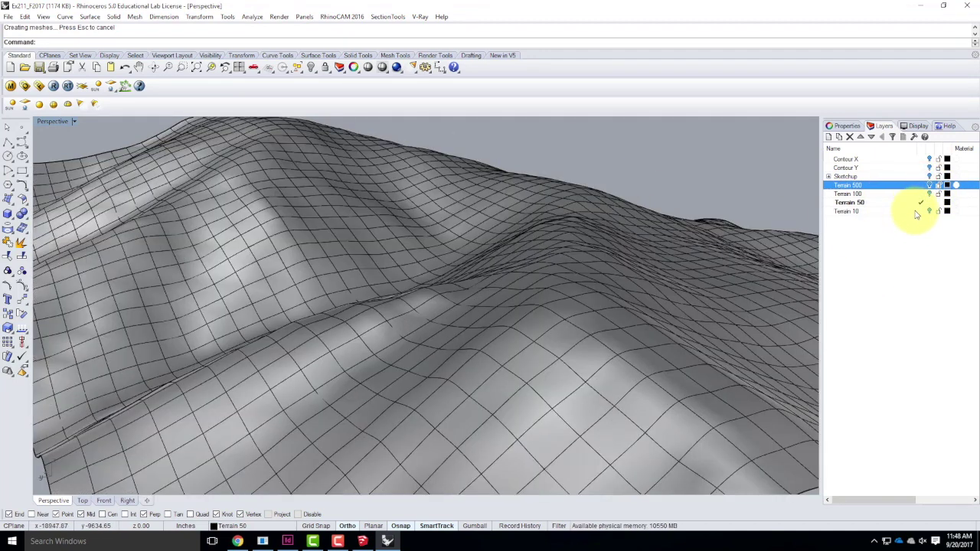
pyautogui.click(908, 211)
pyautogui.doubleClick(910, 212)
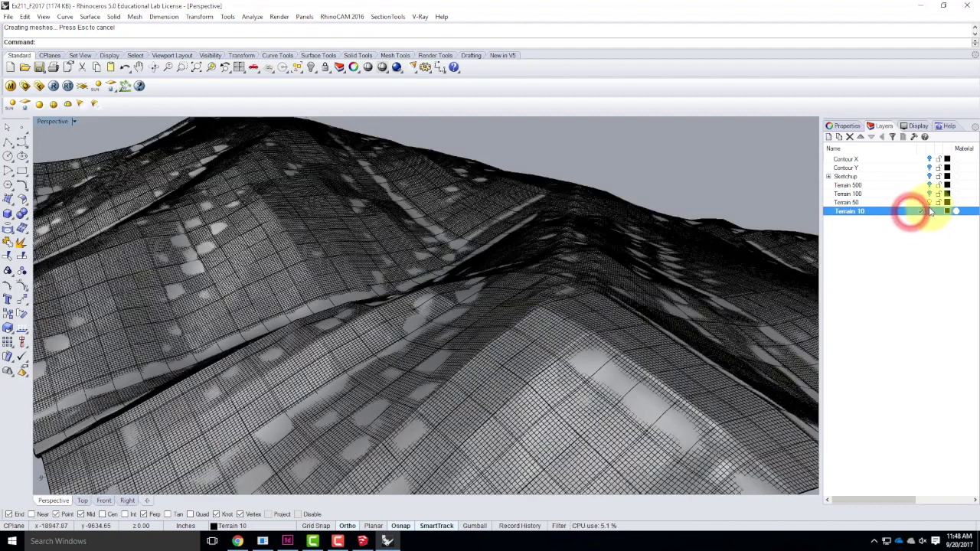
# Step: Hide Terrain 50 and rebuild the Terrain 10 surface with a point count of 10
pyautogui.click(929, 202)
pyautogui.click(592, 298)
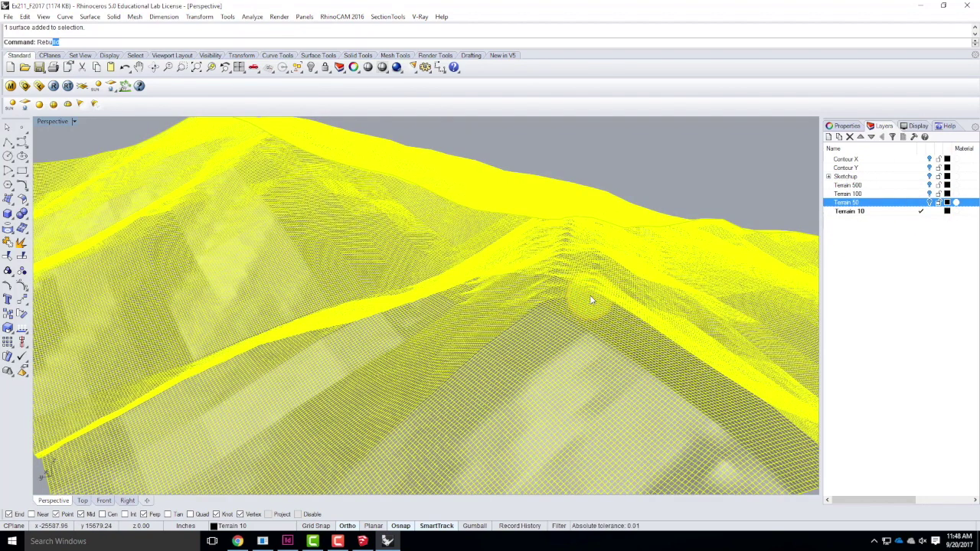
pyautogui.write('Rebui')
pyautogui.press('Return')
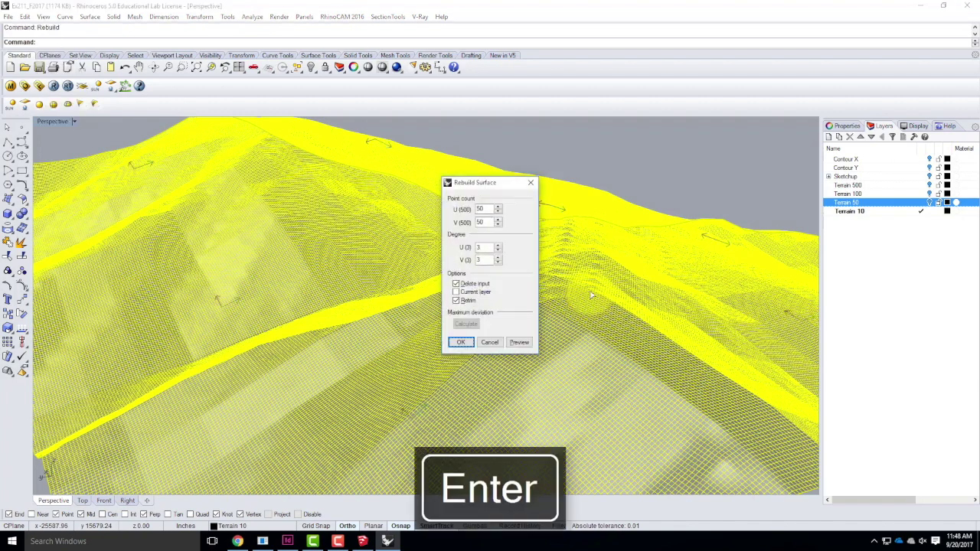
pyautogui.doubleClick(482, 209)
pyautogui.write('10')
pyautogui.press('Tab')
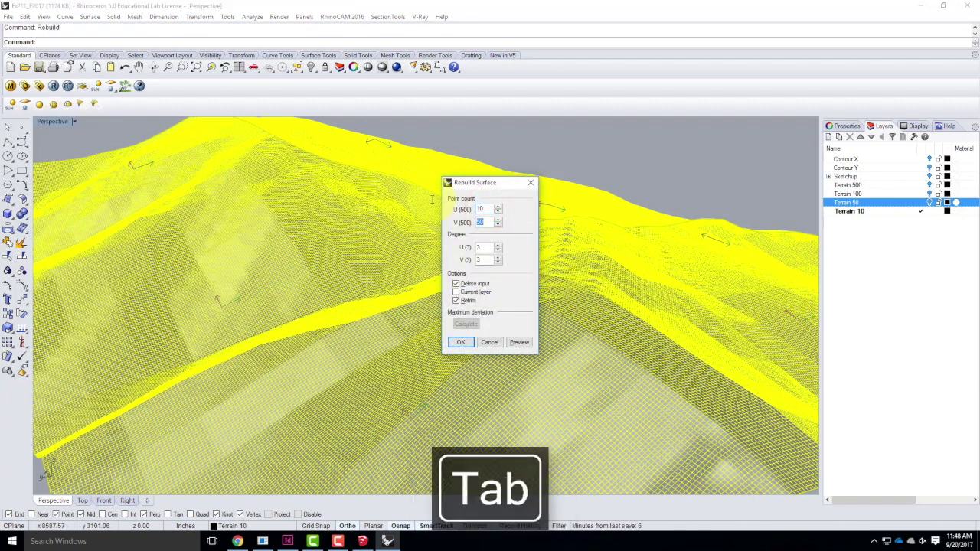
pyautogui.click(463, 342)
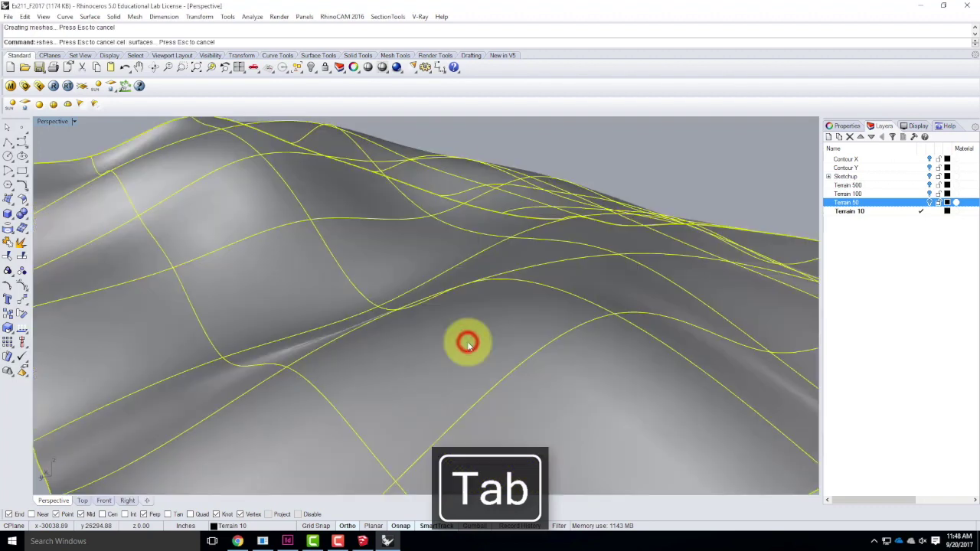
pyautogui.click(656, 171)
pyautogui.scroll(-5, 651, 230)
pyautogui.moveTo(646, 302); pyautogui.dragTo(599, 345, button='right')
pyautogui.scroll(5, 598, 344)
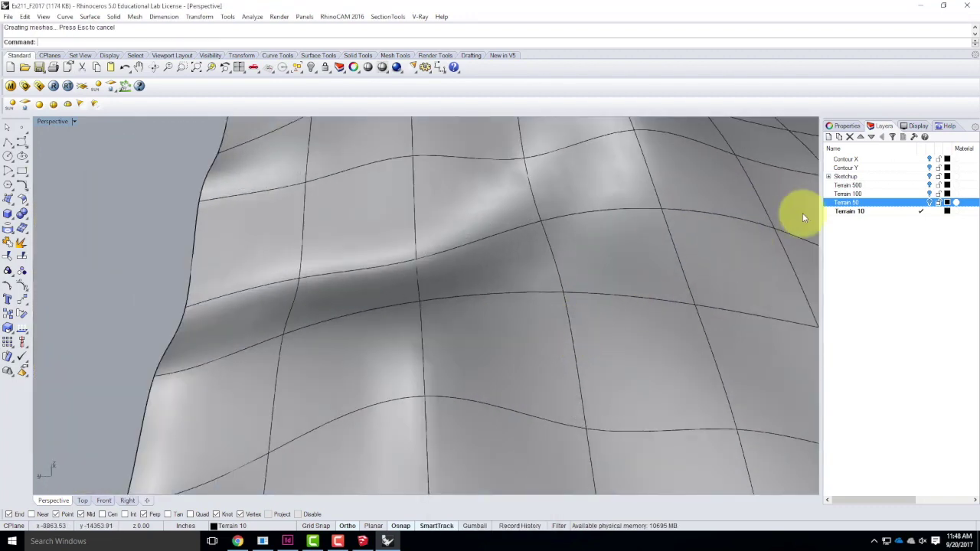
# Step: Show the Sketchup mesh and toggle Terrain 50 and Terrain 10 to compare the rebuilds
pyautogui.click(930, 176)
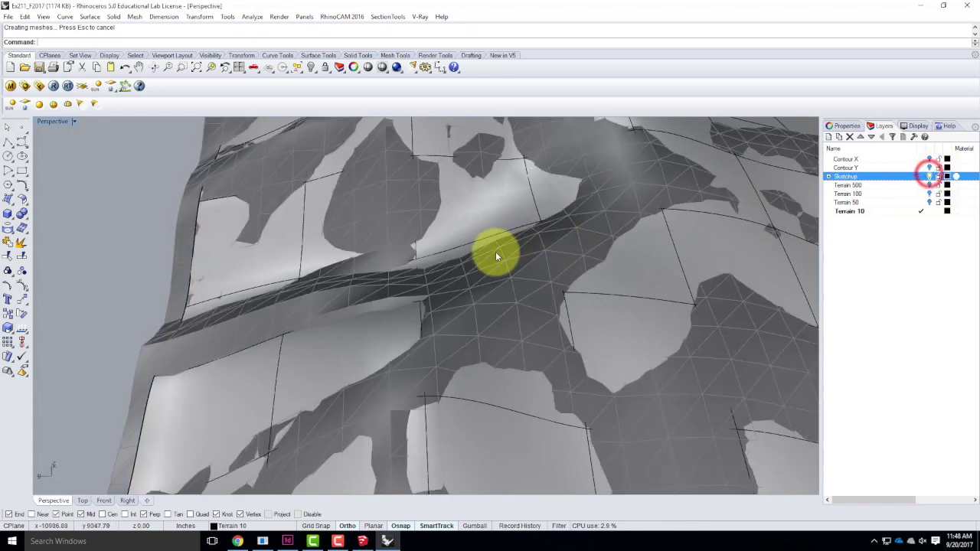
pyautogui.scroll(-5, 681, 293)
pyautogui.moveTo(682, 290)
pyautogui.mouseDown(button='right')
pyautogui.moveTo(579, 273)
pyautogui.moveTo(608, 266)
pyautogui.mouseUp(button='right')
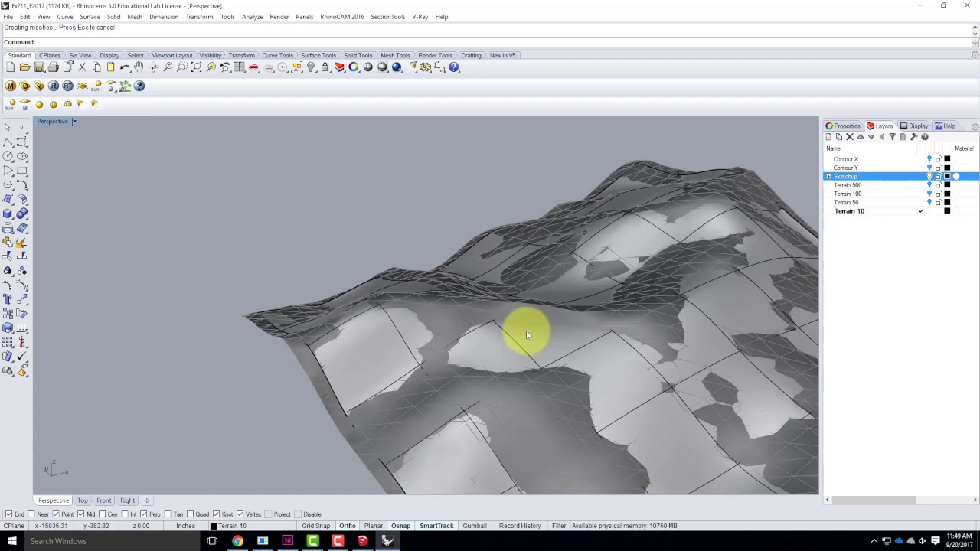
pyautogui.scroll(-3, 480, 376)
pyautogui.scroll(4, 479, 373)
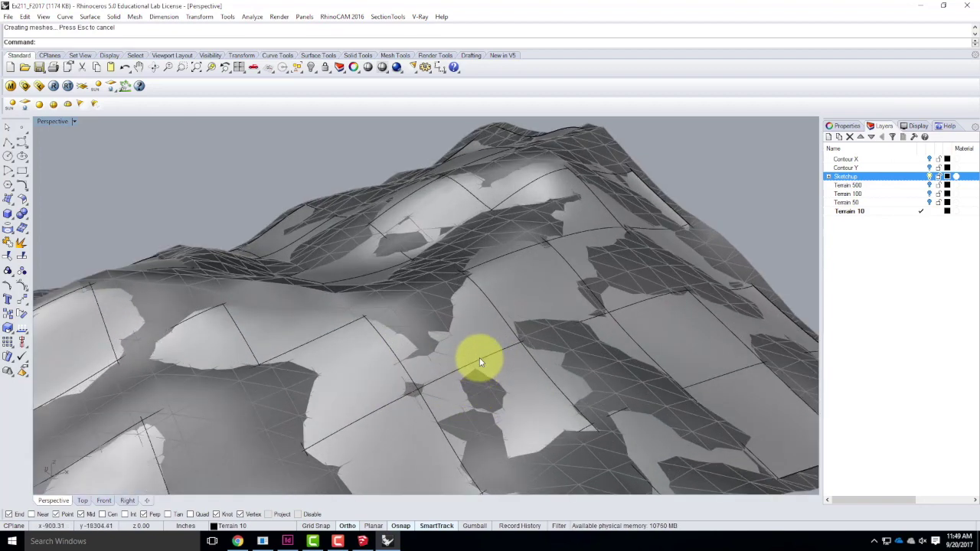
pyautogui.click(930, 202)
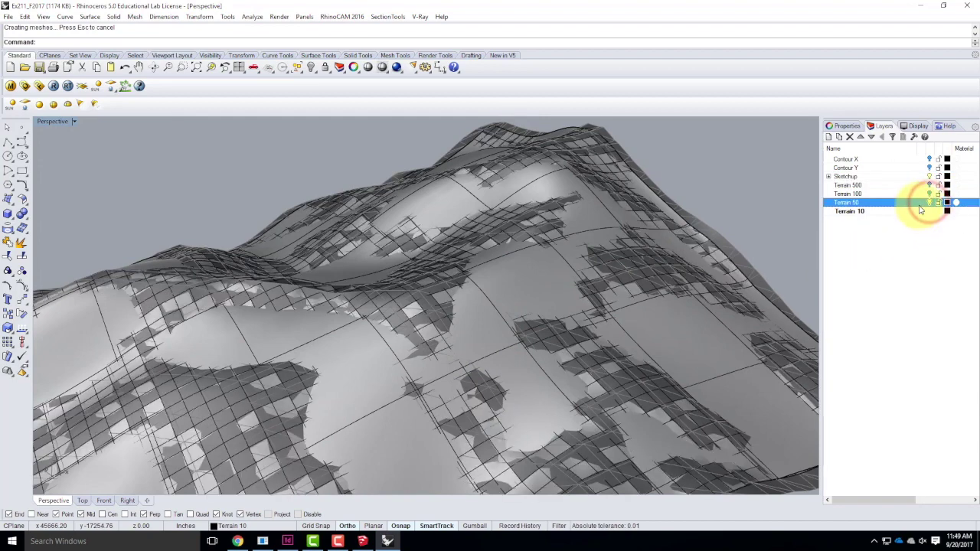
pyautogui.click(921, 202)
pyautogui.click(929, 210)
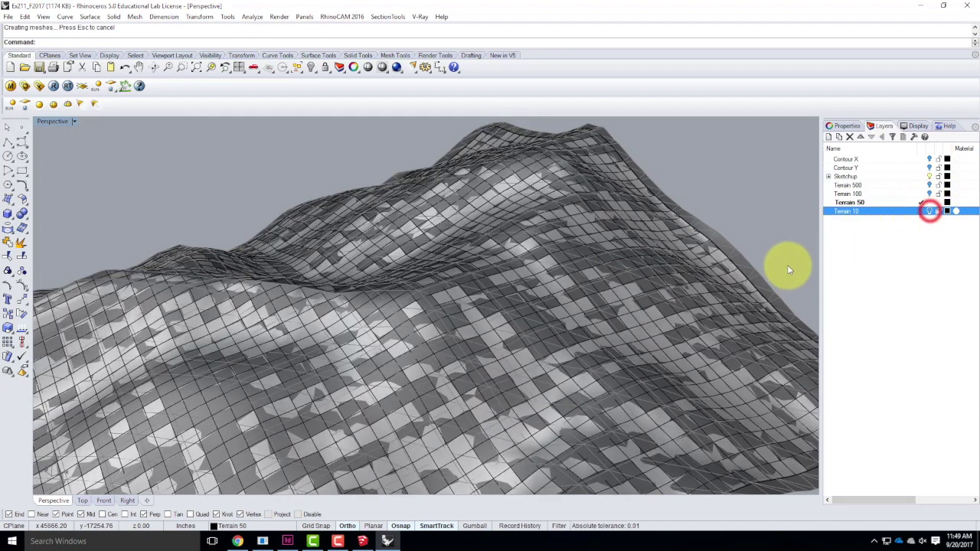
pyautogui.scroll(-5, 777, 268)
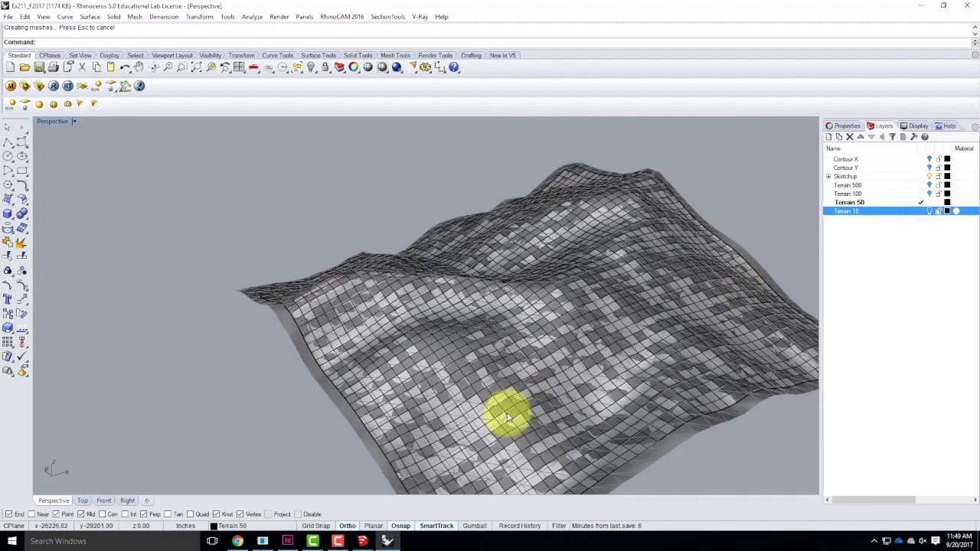
pyautogui.scroll(2, 506, 418)
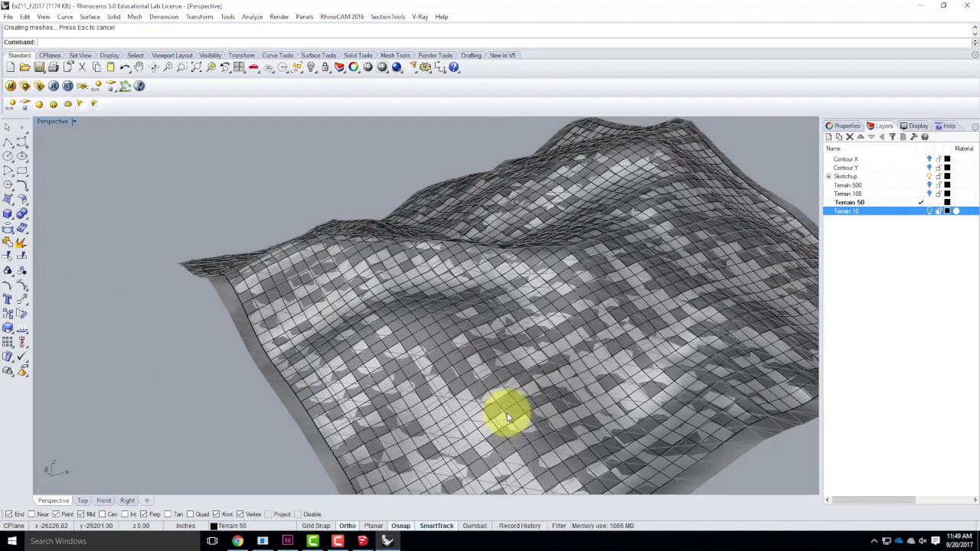
# Step: Turn on Terrain 100 and make it current, hiding Terrain 50 and the Sketchup mesh
pyautogui.click(888, 194)
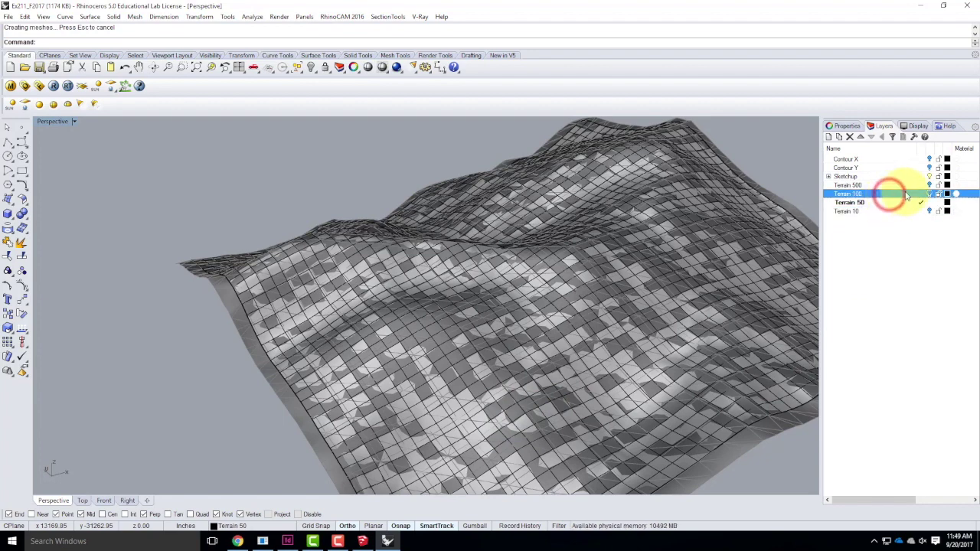
pyautogui.click(929, 194)
pyautogui.click(916, 193)
pyautogui.click(928, 201)
pyautogui.click(141, 364)
pyautogui.moveTo(234, 368); pyautogui.dragTo(401, 239, button='right')
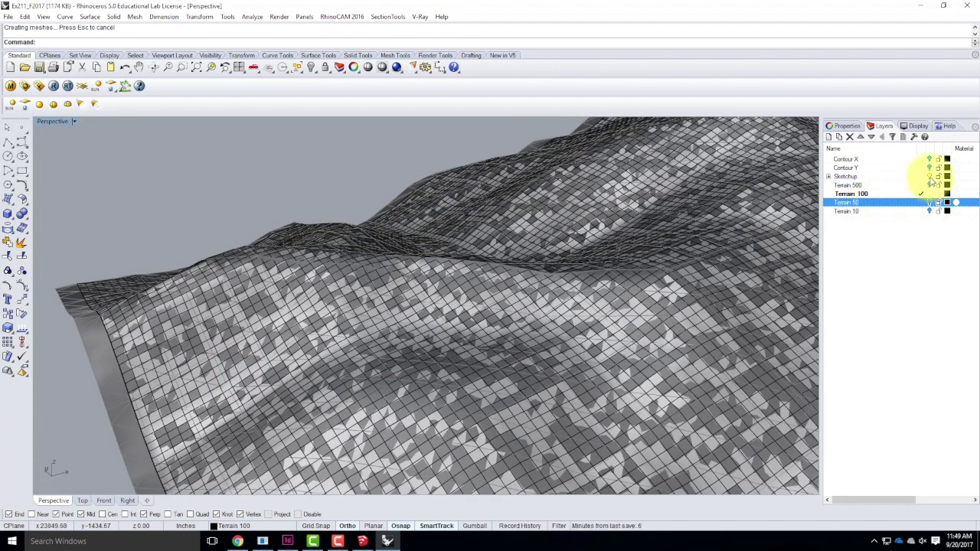
pyautogui.click(929, 176)
pyautogui.moveTo(414, 316)
pyautogui.mouseDown(button='right')
pyautogui.moveTo(531, 245)
pyautogui.moveTo(501, 253)
pyautogui.moveTo(519, 258)
pyautogui.moveTo(518, 240)
pyautogui.moveTo(477, 283)
pyautogui.moveTo(436, 293)
pyautogui.mouseUp(button='right')
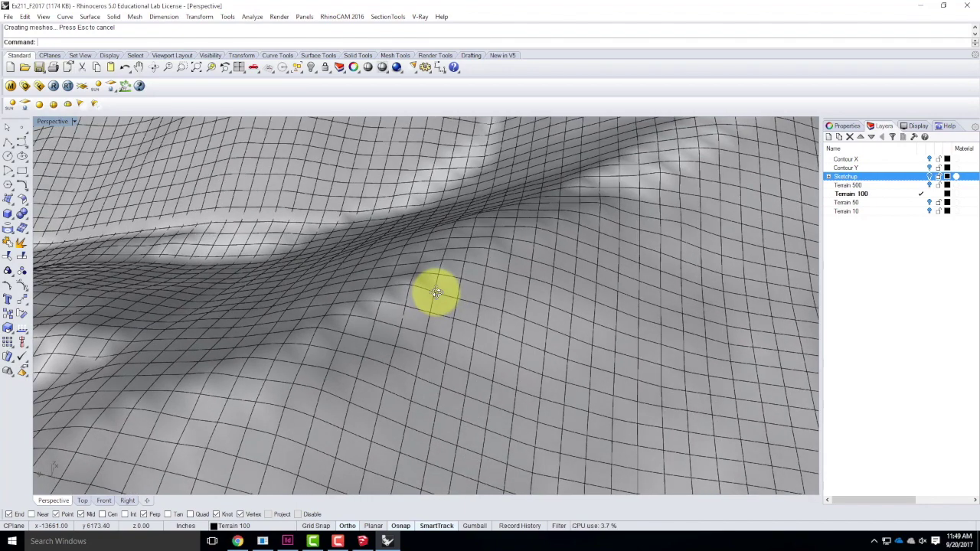
pyautogui.scroll(-8, 390, 344)
pyautogui.moveTo(390, 343); pyautogui.dragTo(398, 271, button='right')
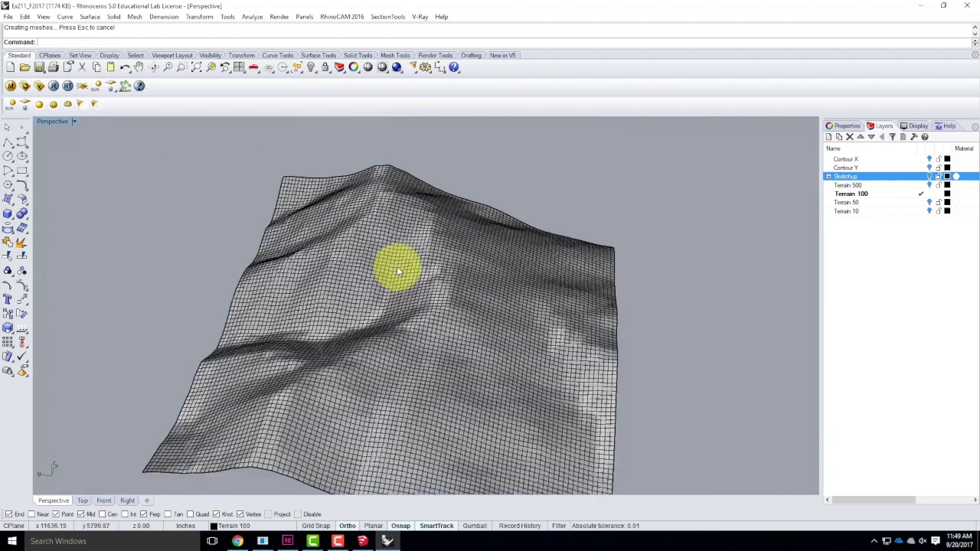
pyautogui.scroll(3, 398, 271)
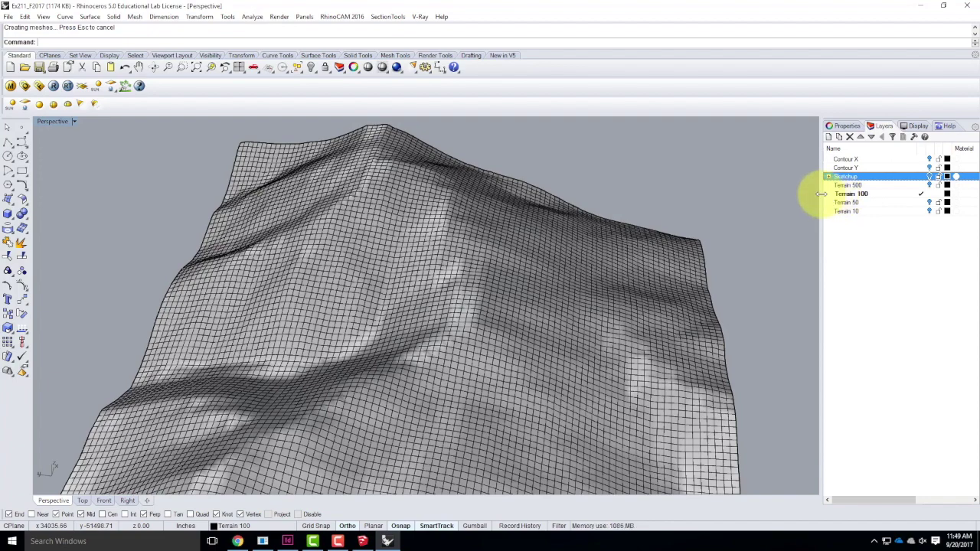
pyautogui.scroll(-4, 525, 291)
pyautogui.moveTo(675, 341); pyautogui.dragTo(609, 319, button='right')
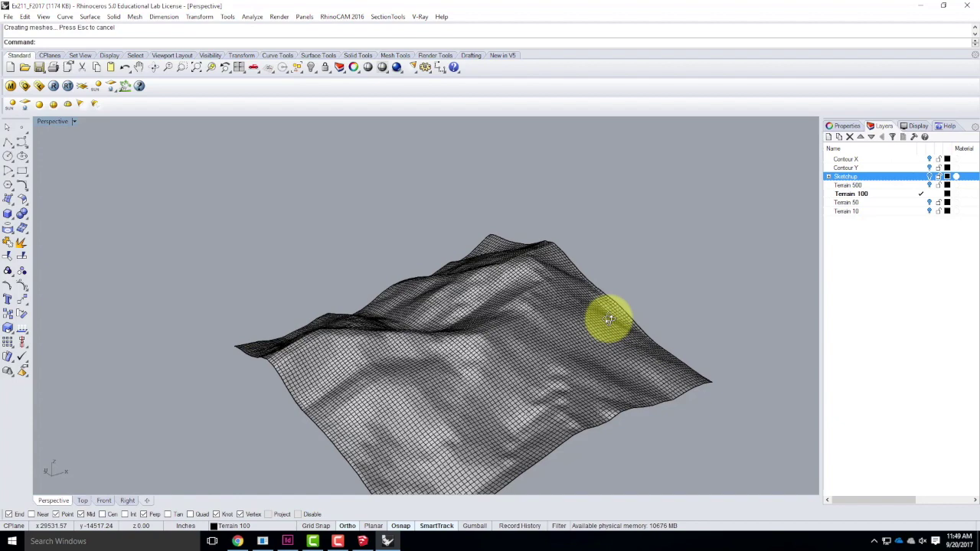
pyautogui.moveTo(480, 302); pyautogui.dragTo(328, 350, button='right')
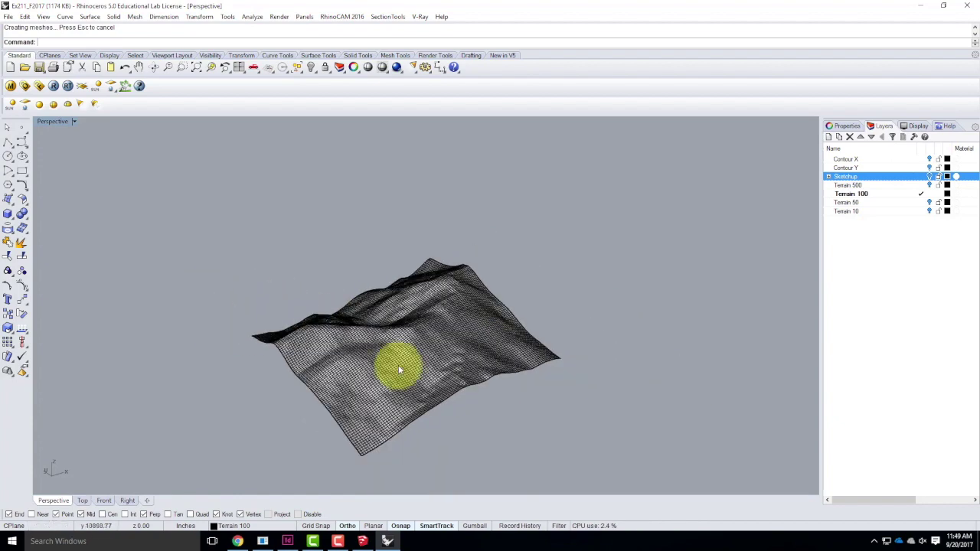
pyautogui.scroll(5, 449, 381)
pyautogui.scroll(-4, 463, 385)
pyautogui.moveTo(464, 381); pyautogui.dragTo(321, 323, button='right')
pyautogui.scroll(3, 321, 327)
pyautogui.scroll(3, 320, 322)
pyautogui.scroll(-2, 443, 371)
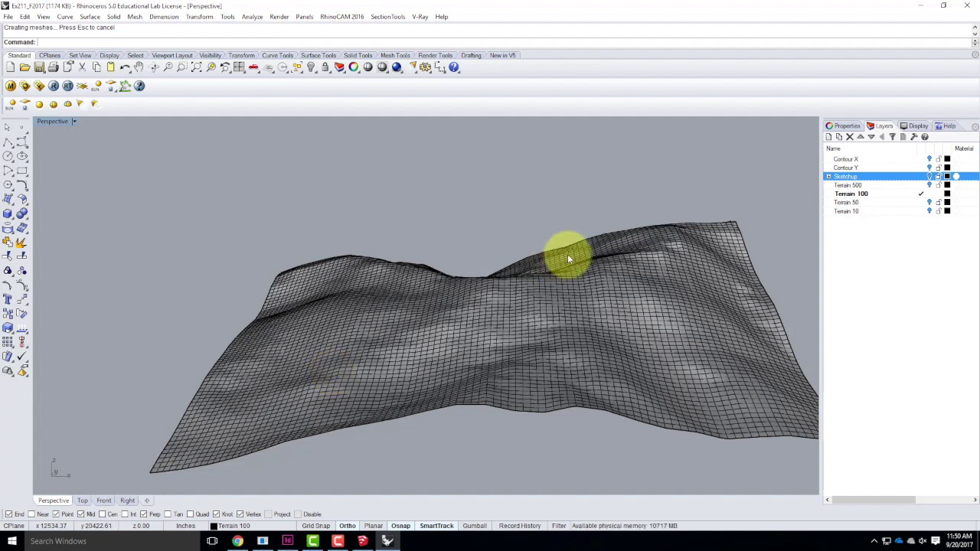
pyautogui.moveTo(259, 233); pyautogui.dragTo(354, 273, button='right')
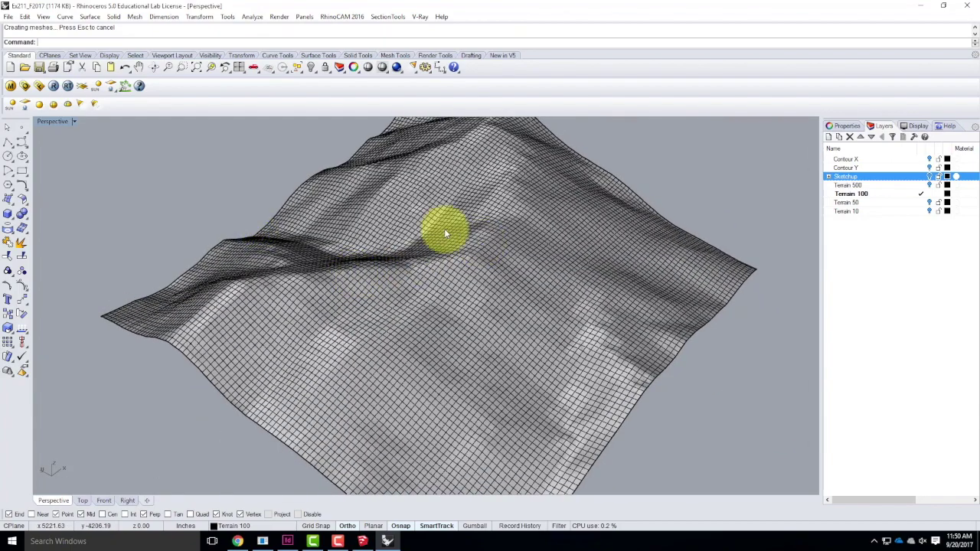
pyautogui.moveTo(444, 227)
pyautogui.mouseDown(button='right')
pyautogui.moveTo(449, 287)
pyautogui.moveTo(498, 330)
pyautogui.moveTo(469, 309)
pyautogui.moveTo(360, 324)
pyautogui.mouseUp(button='right')
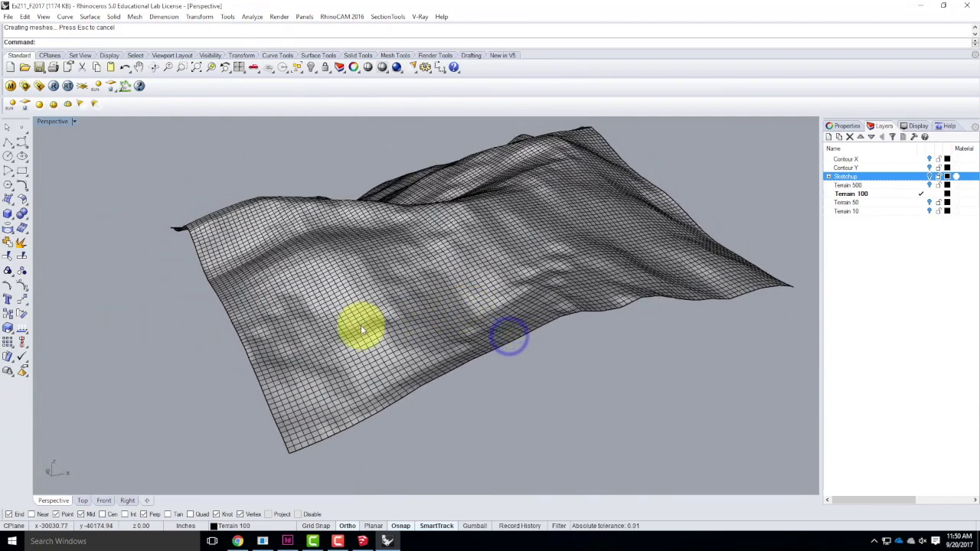
pyautogui.click(361, 324)
pyautogui.click(681, 423)
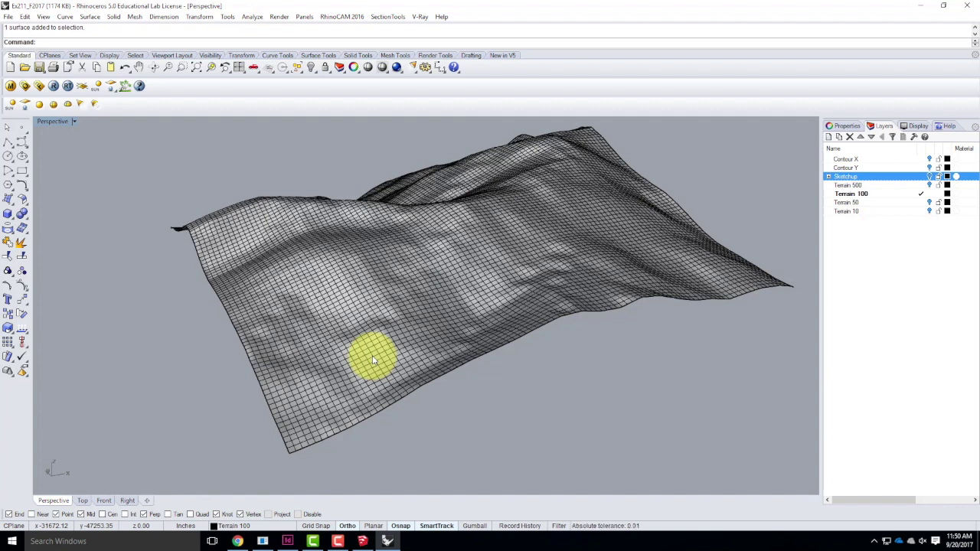
# Step: Create a new layer named 'Topo Lines' and set it as the current layer
pyautogui.click(878, 258)
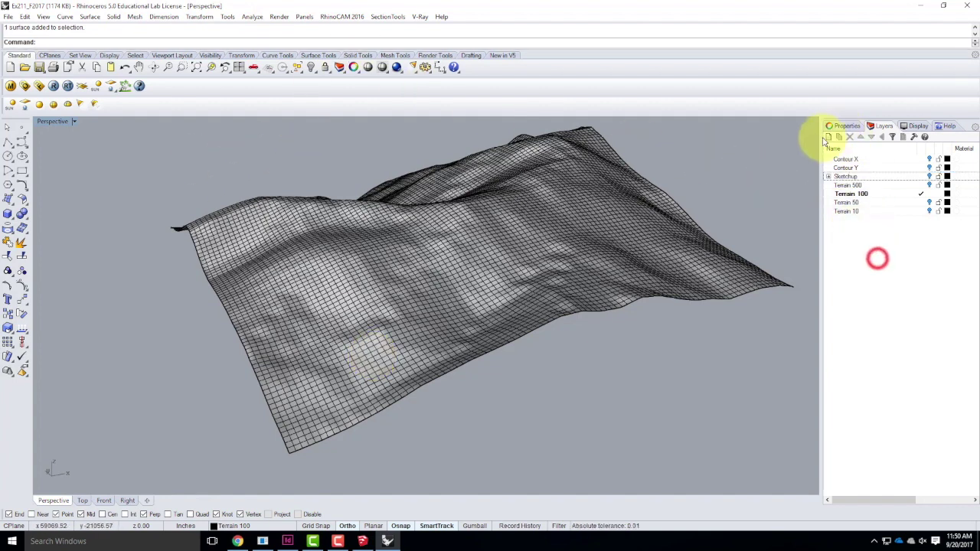
pyautogui.click(828, 137)
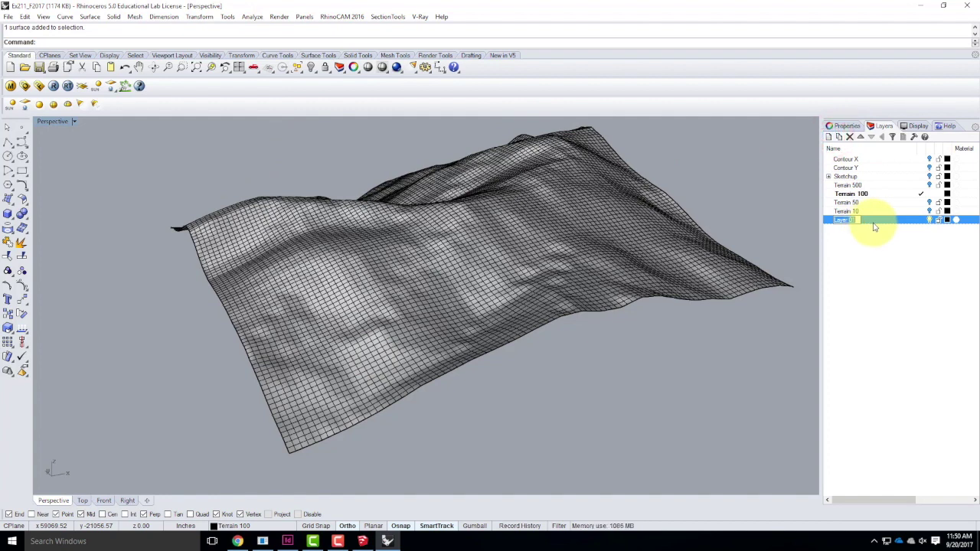
pyautogui.write('Topo Lines')
pyautogui.doubleClick(900, 227)
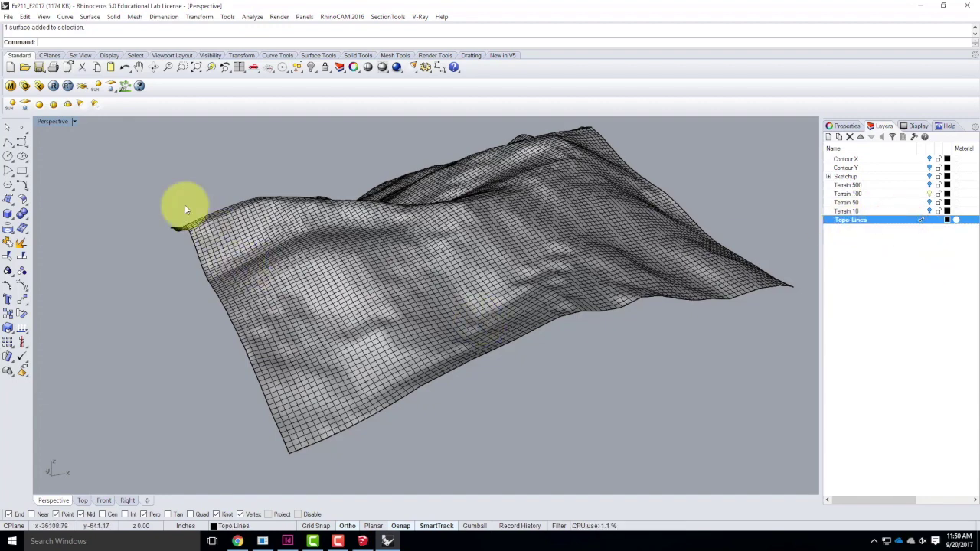
pyautogui.click(320, 346)
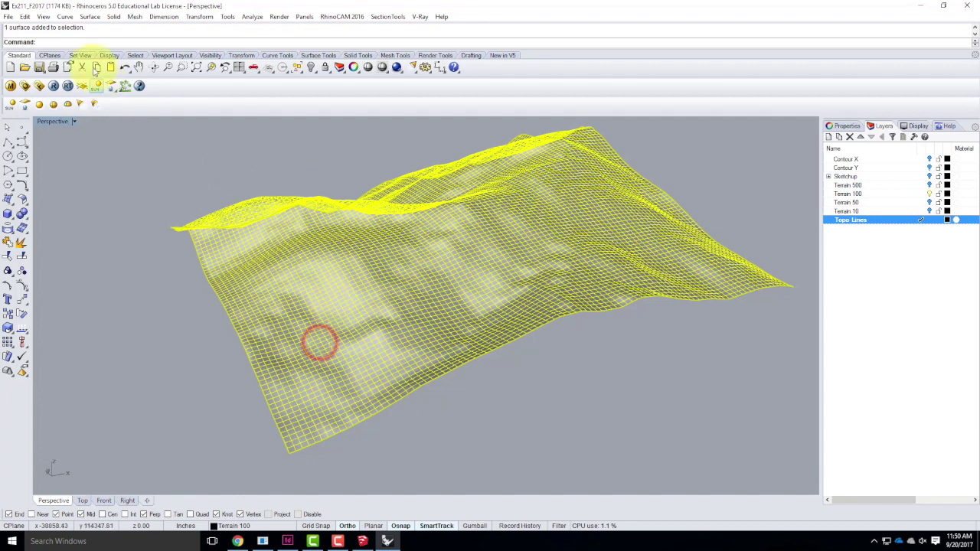
# Step: Start the Contour command on the terrain mesh, using a mesh corner as the base point
pyautogui.click(90, 272)
pyautogui.click(24, 16)
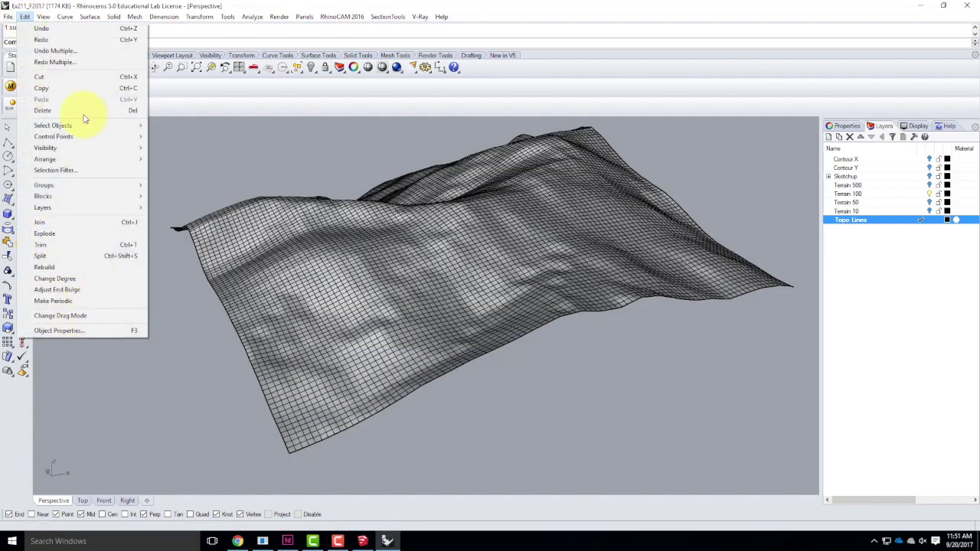
pyautogui.moveTo(66, 17)
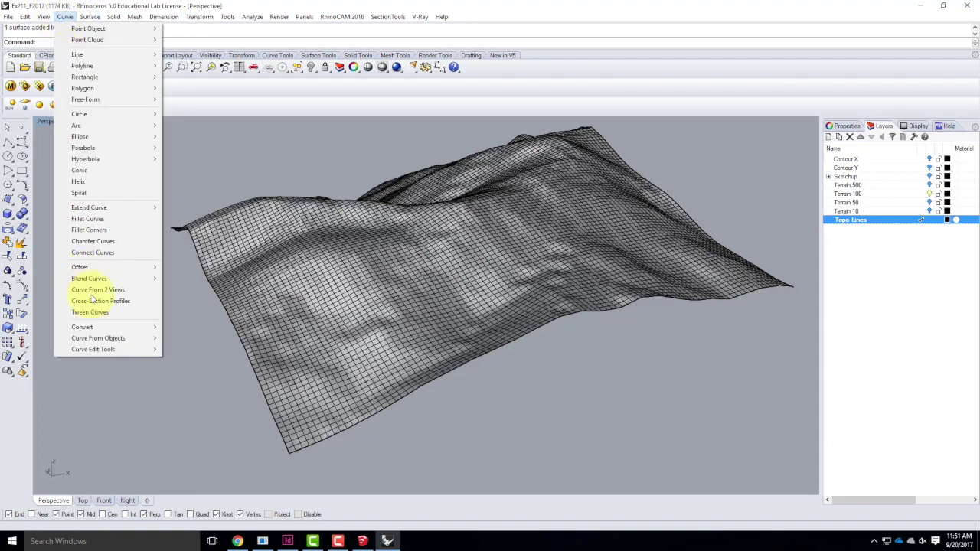
pyautogui.moveTo(107, 342)
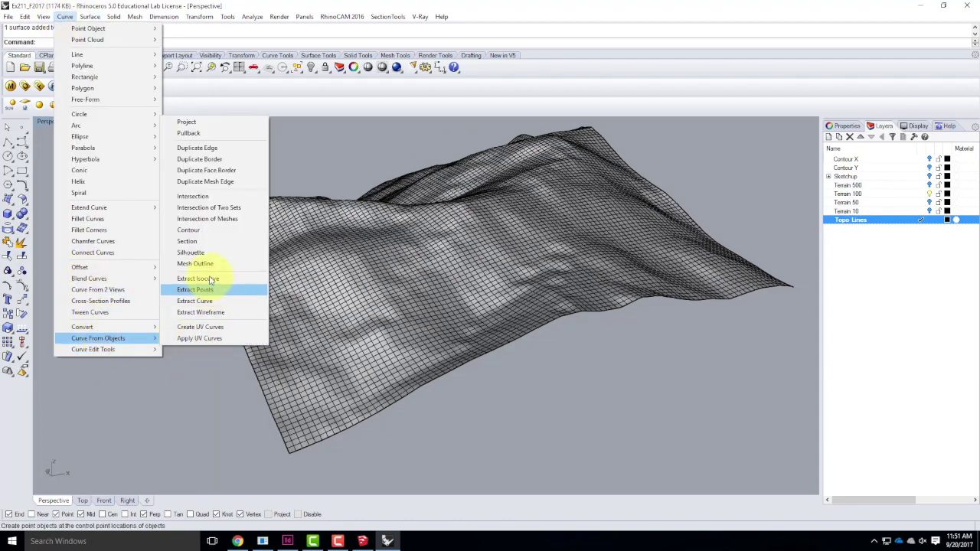
pyautogui.click(212, 232)
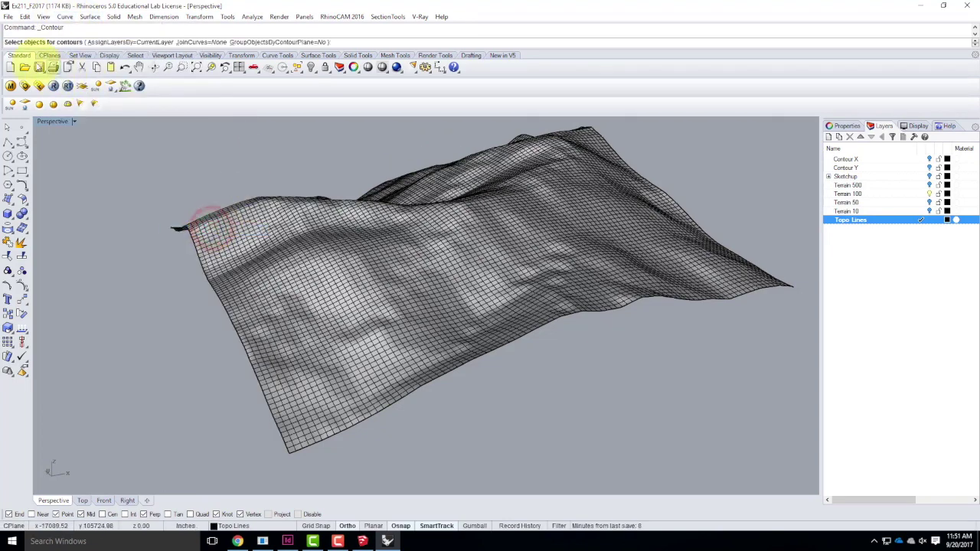
pyautogui.click(317, 318)
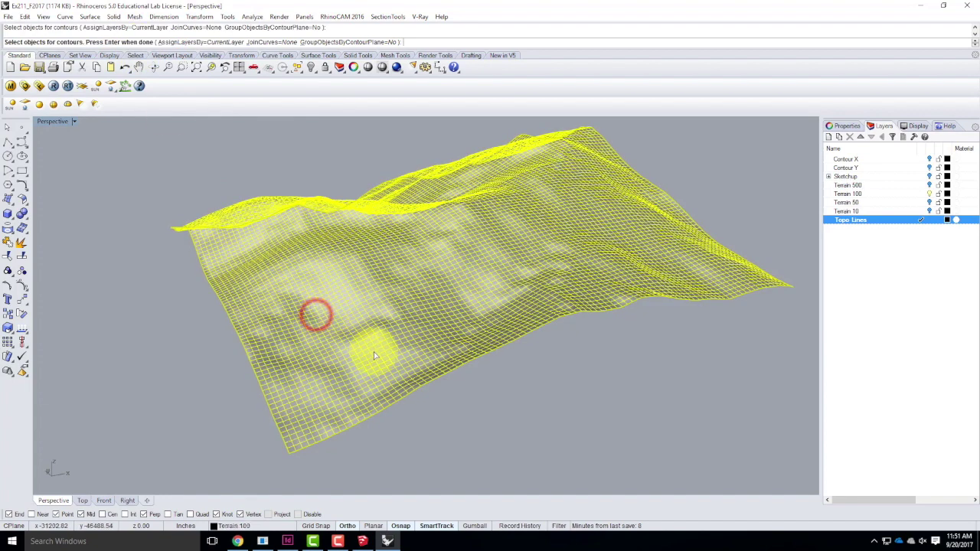
pyautogui.press('Return')
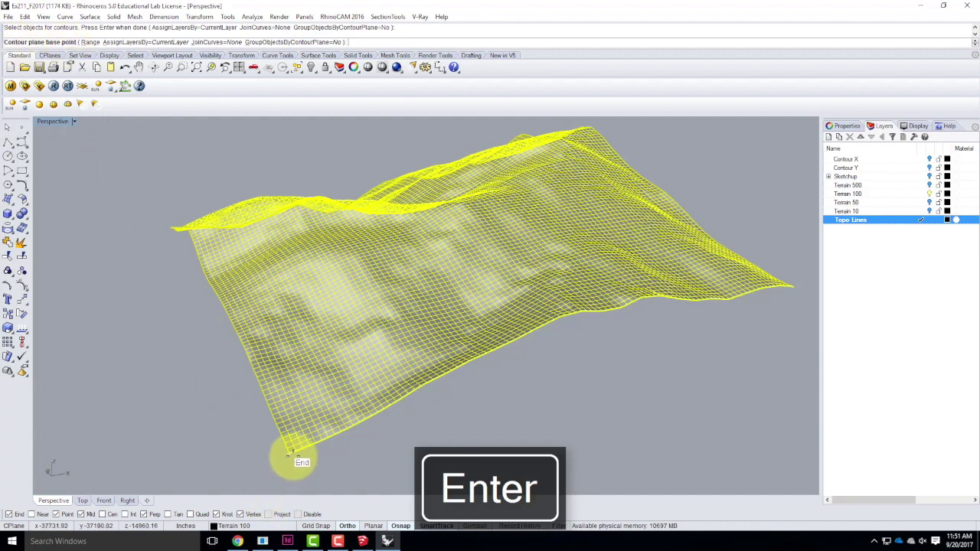
pyautogui.click(290, 452)
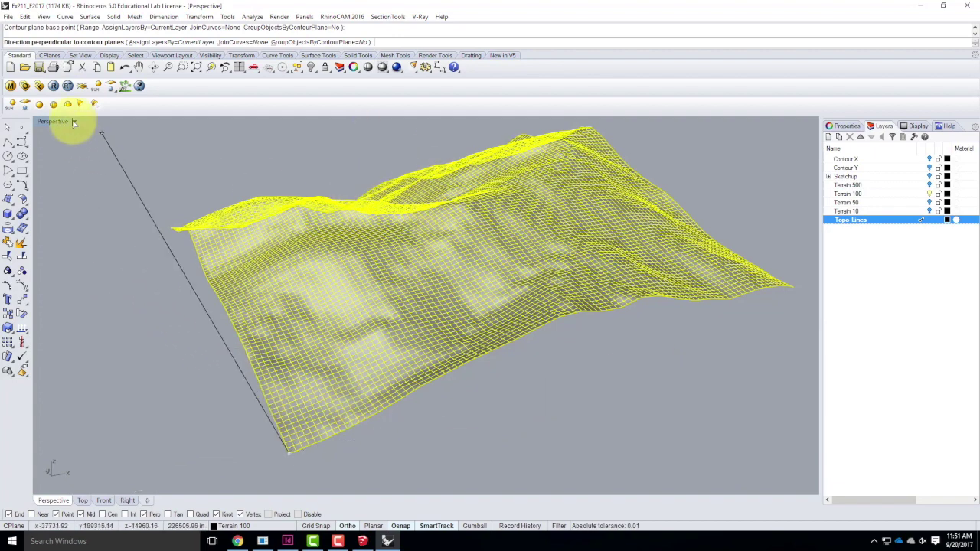
# Step: Set a vertical contour direction in the four-view layout and accept 10' spacing
pyautogui.doubleClick(49, 124)
pyautogui.scroll(-5, 245, 390)
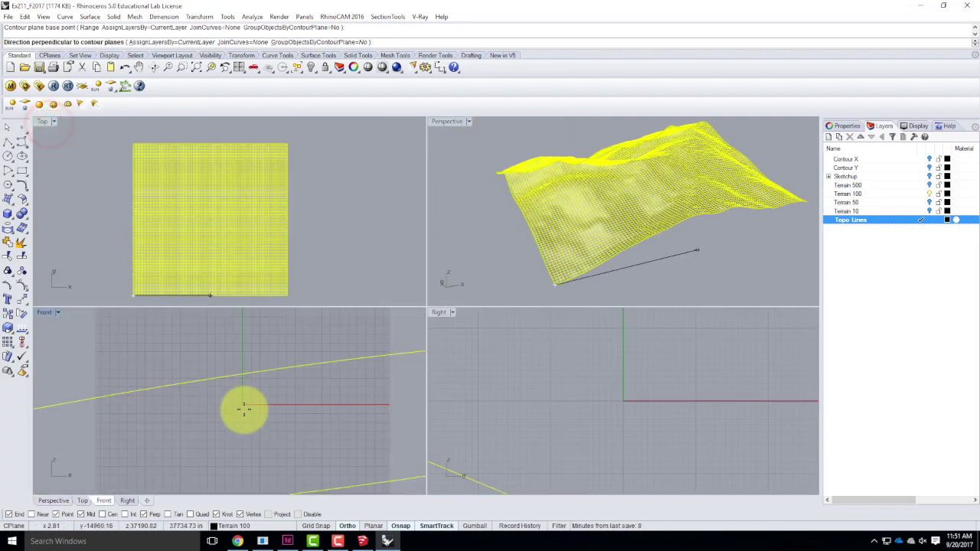
pyautogui.scroll(-2, 304, 411)
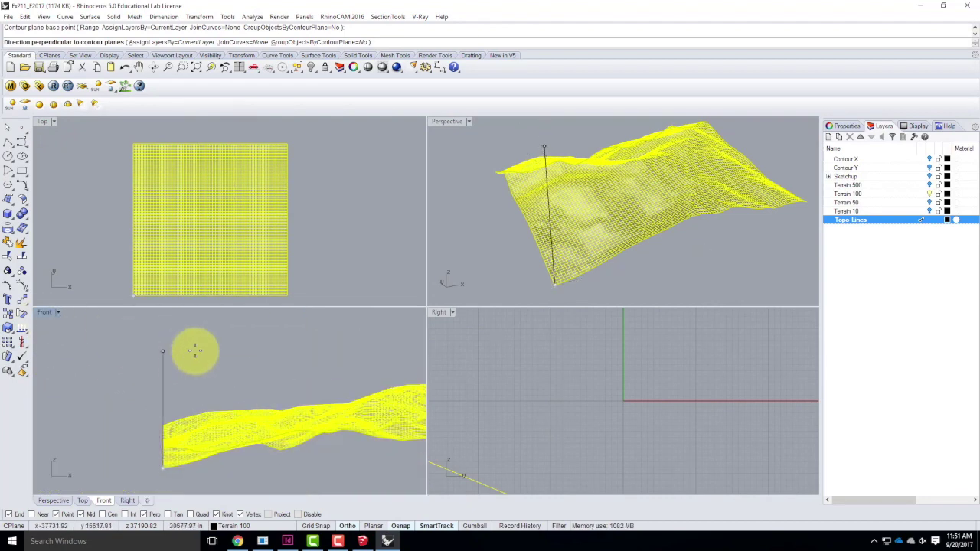
pyautogui.click(255, 349)
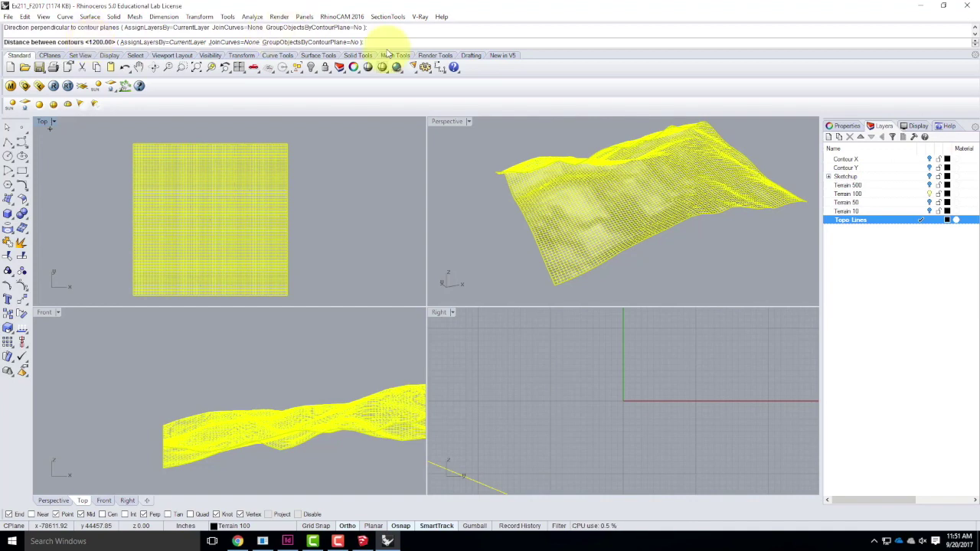
pyautogui.doubleClick(444, 121)
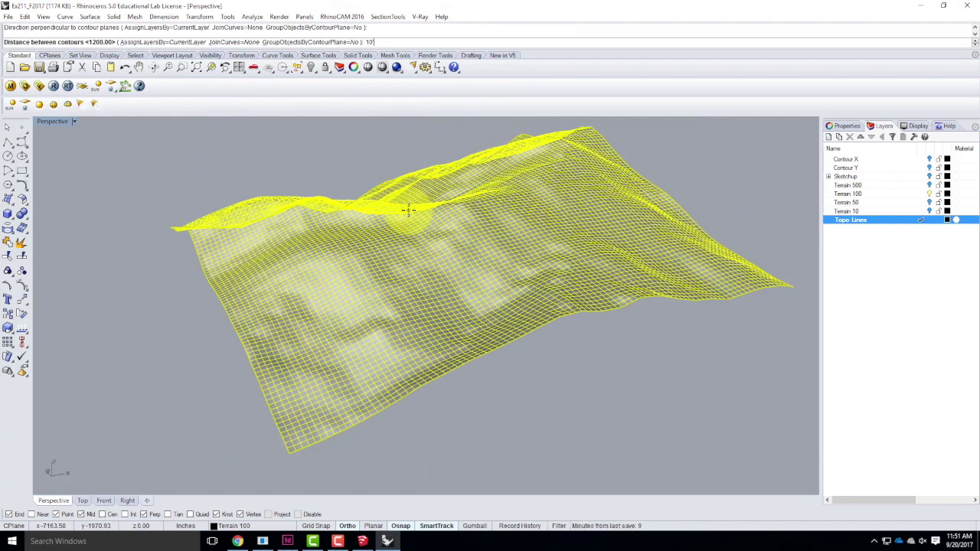
pyautogui.press('Return')
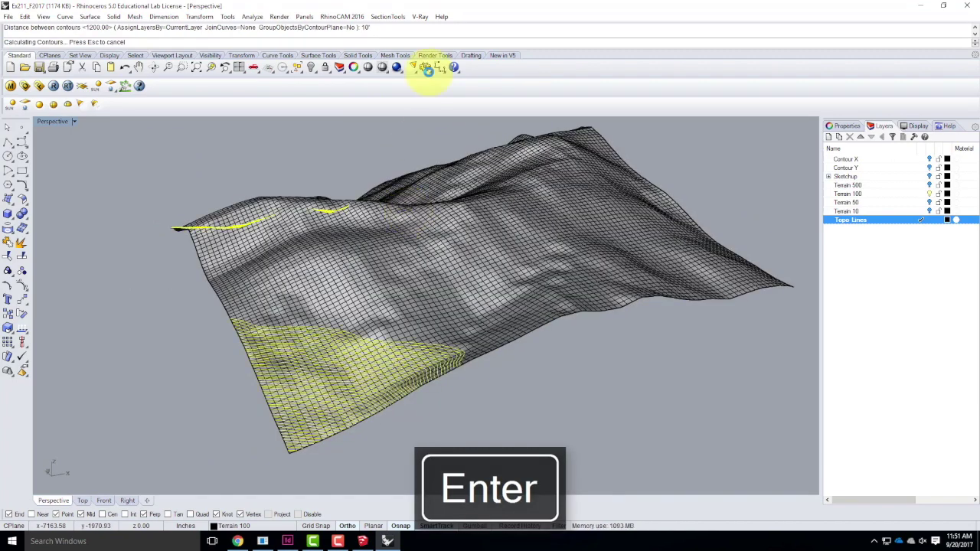
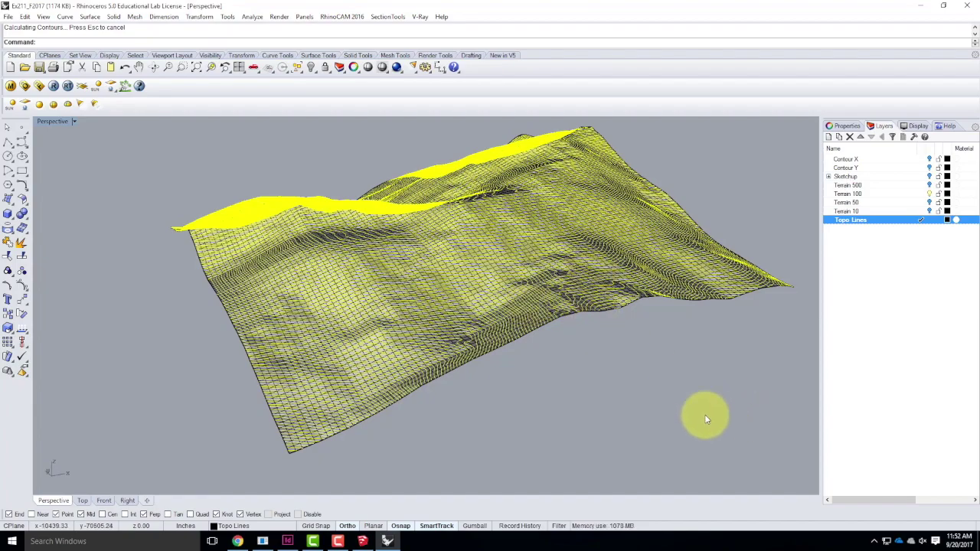
# Step: Orbit the terrain and display it as the Terrain 100 contour lines
pyautogui.moveTo(499, 394); pyautogui.dragTo(703, 368, button='right')
pyautogui.scroll(-5, 627, 267)
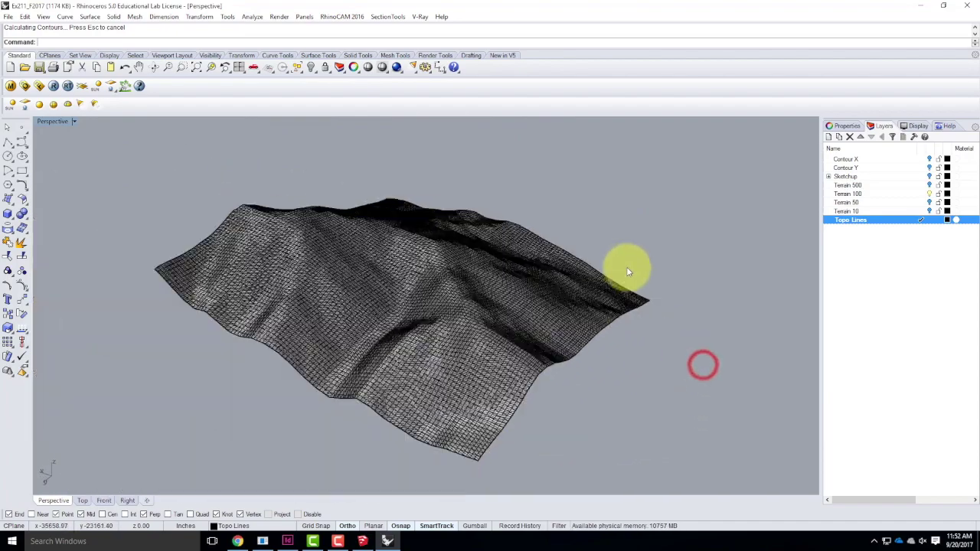
pyautogui.click(929, 193)
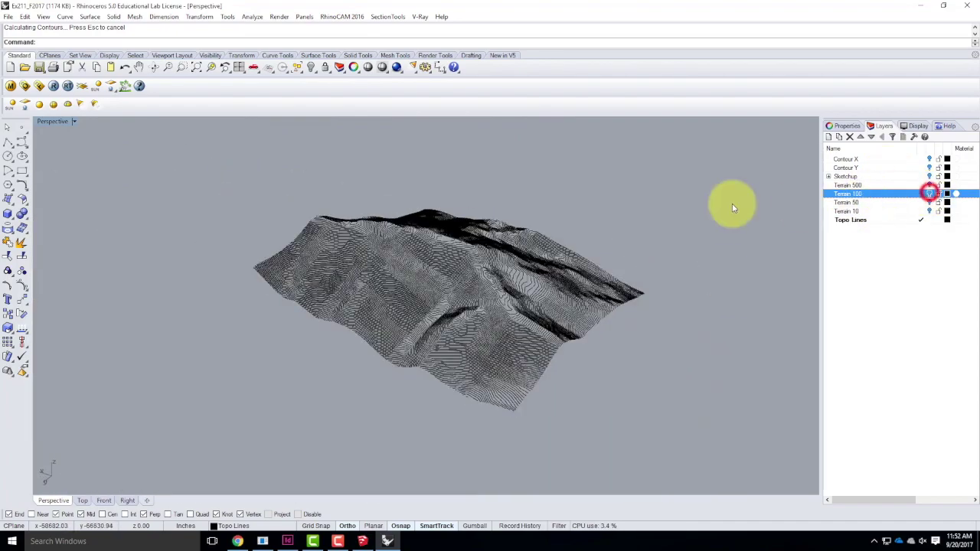
# Step: Restore the four-view layout and zoom to inspect the contours in the Top view
pyautogui.doubleClick(46, 121)
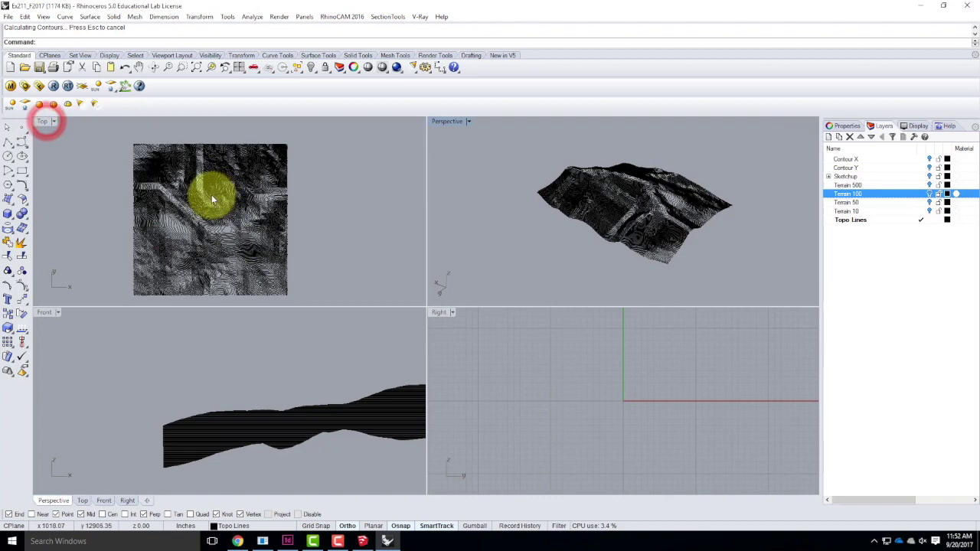
pyautogui.scroll(8, 209, 198)
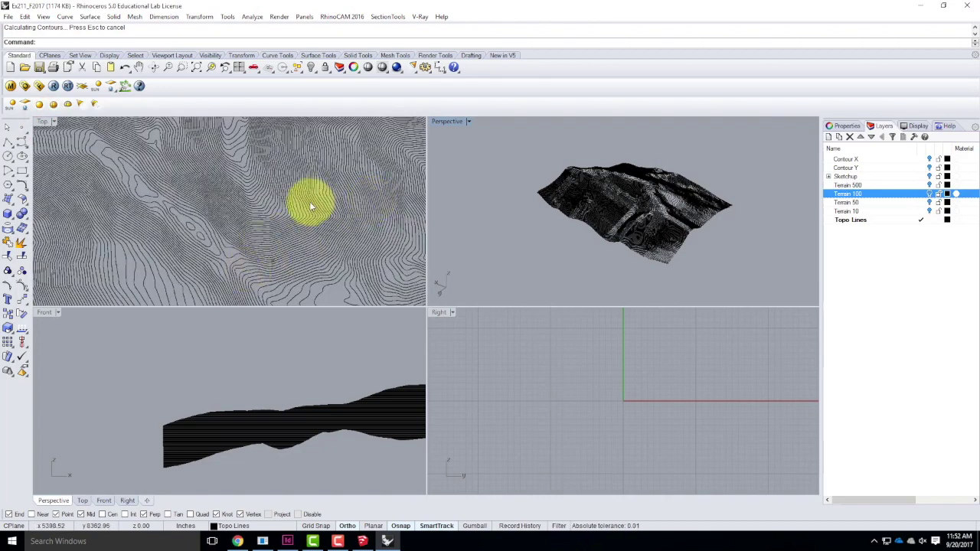
pyautogui.scroll(-2, 309, 201)
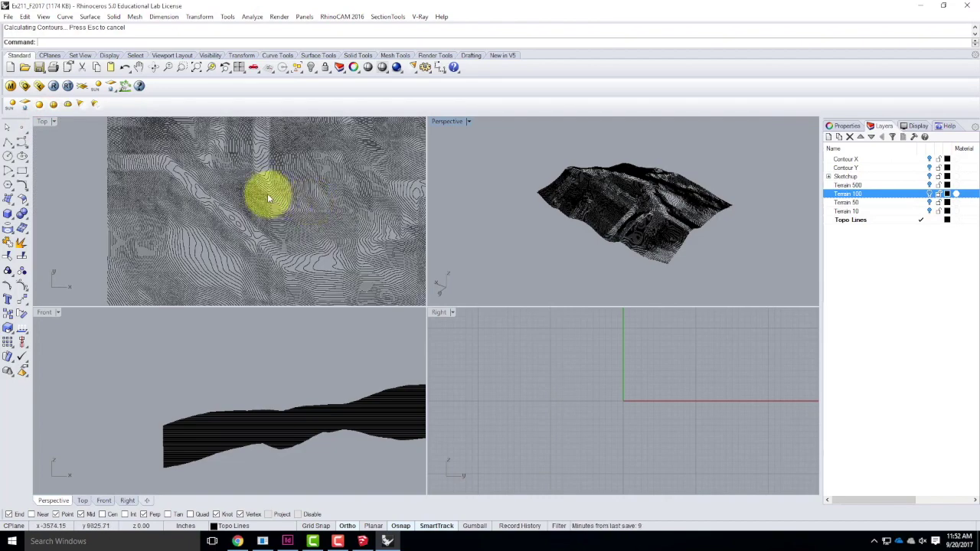
pyautogui.scroll(-4, 267, 193)
pyautogui.scroll(3, 299, 223)
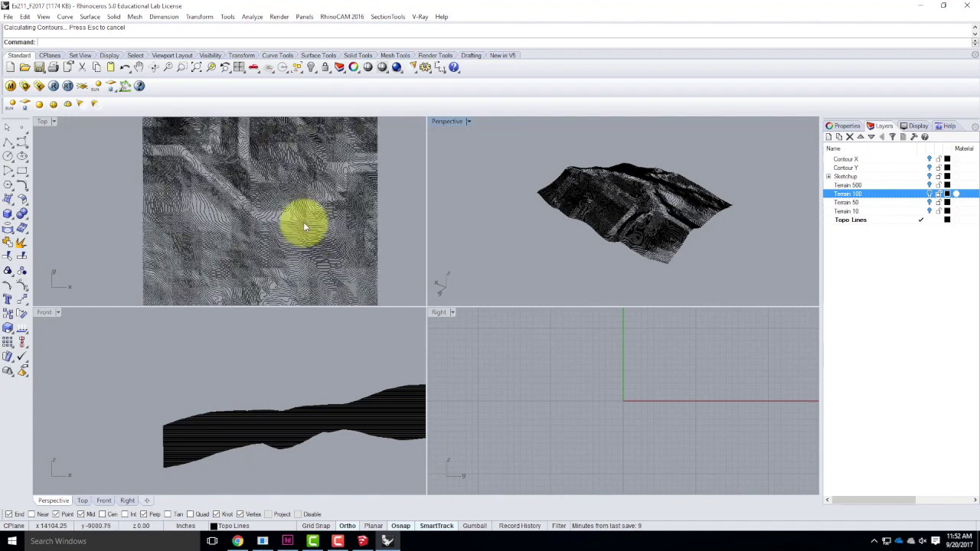
pyautogui.scroll(-2, 313, 212)
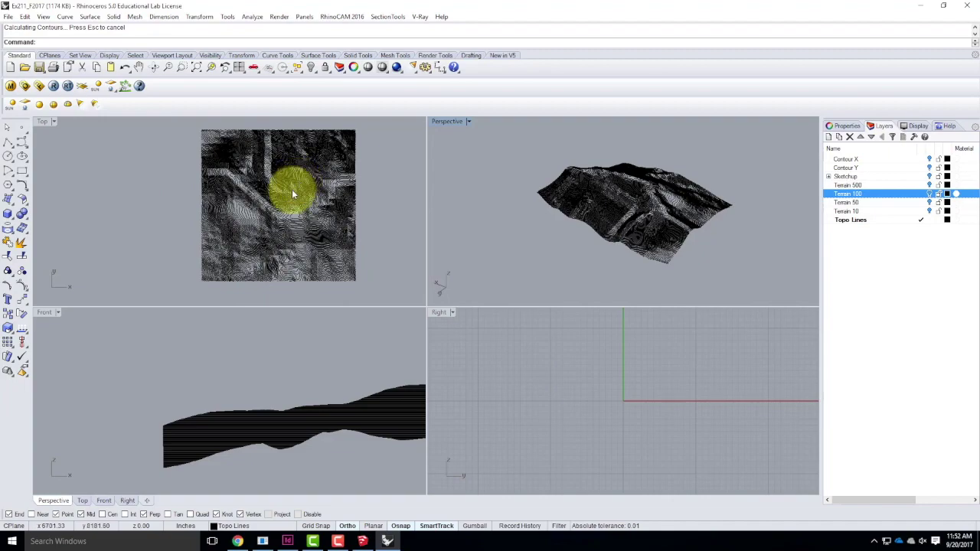
pyautogui.scroll(4, 285, 170)
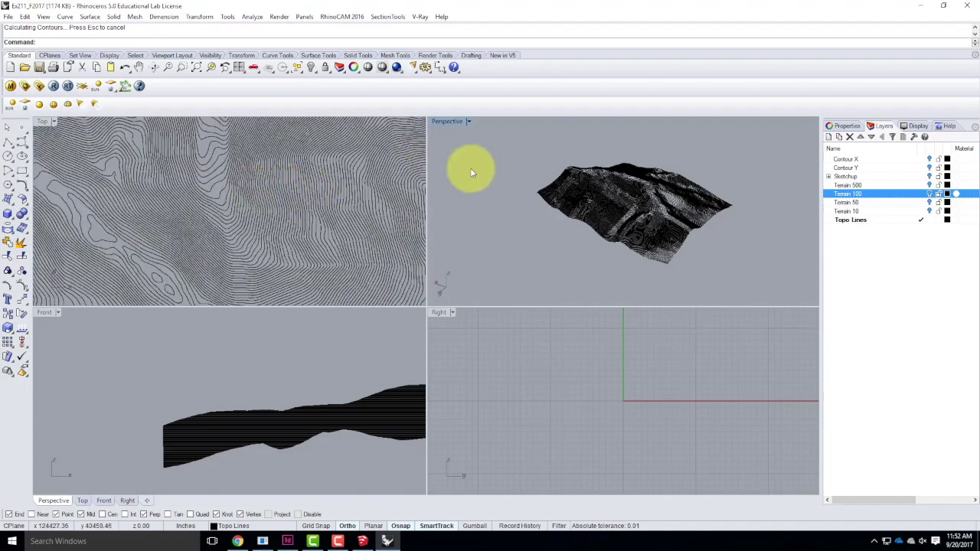
# Step: Maximize the Perspective view and orbit around the contoured terrain
pyautogui.doubleClick(452, 122)
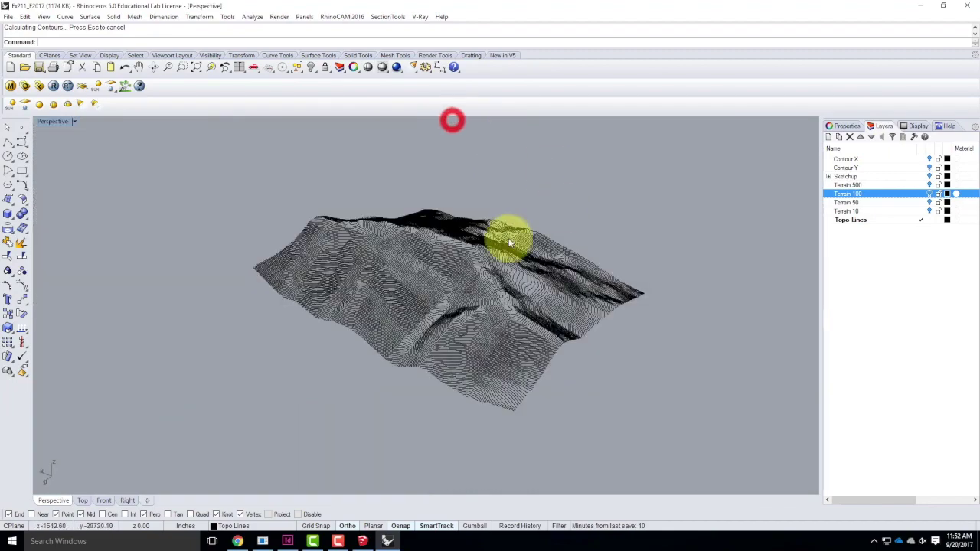
pyautogui.scroll(5, 597, 289)
pyautogui.moveTo(620, 314); pyautogui.dragTo(558, 303, button='right')
pyautogui.scroll(-8, 562, 301)
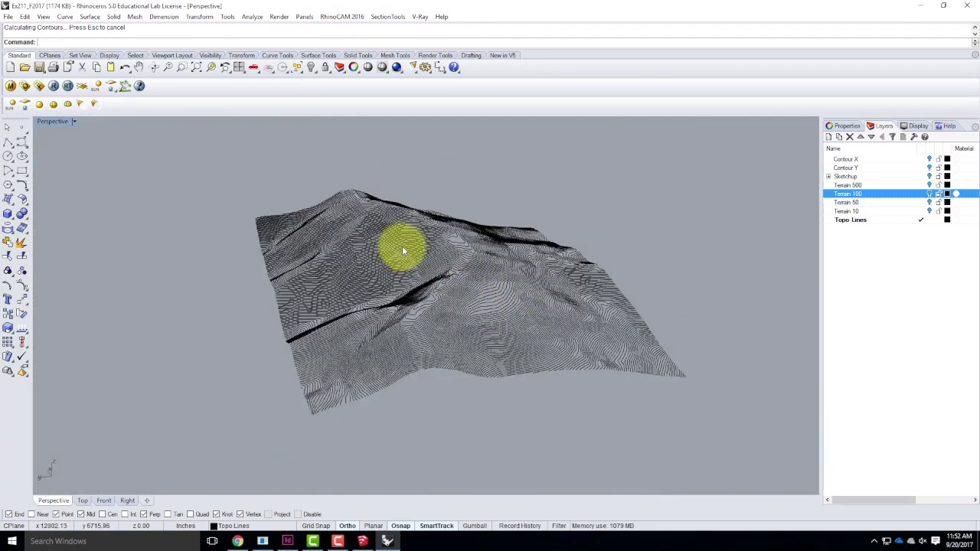
# Step: Create a new layer named Topo Flat and make it the current layer
pyautogui.click(828, 137)
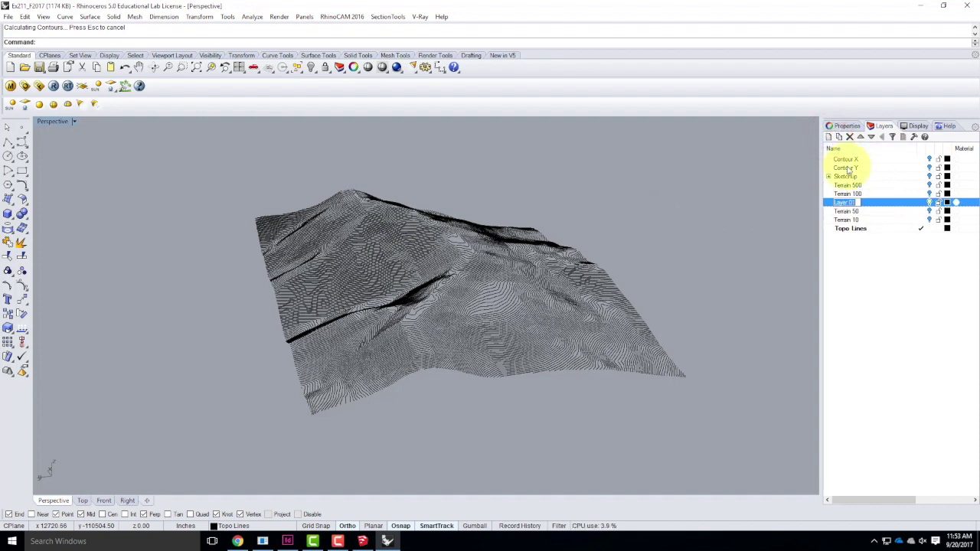
pyautogui.write('Topo E')
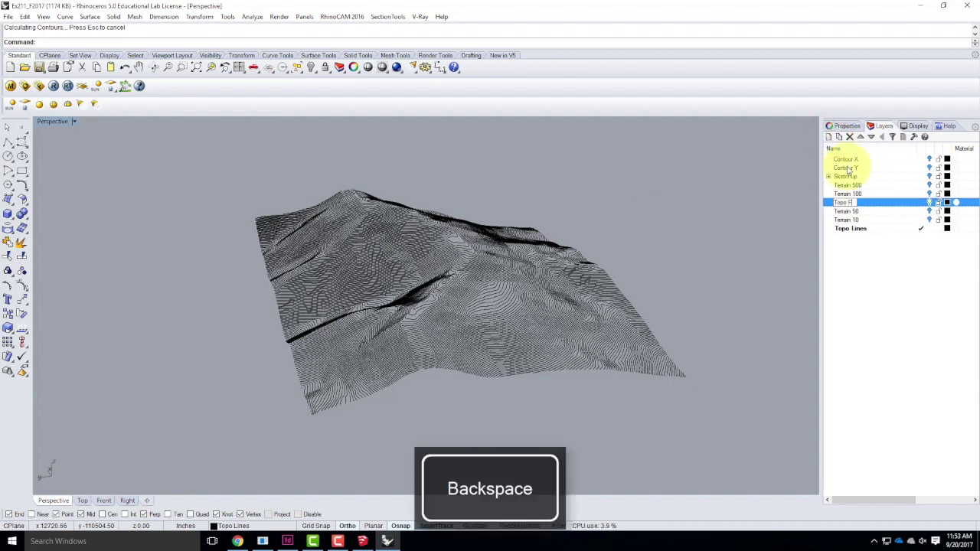
pyautogui.press('Return')
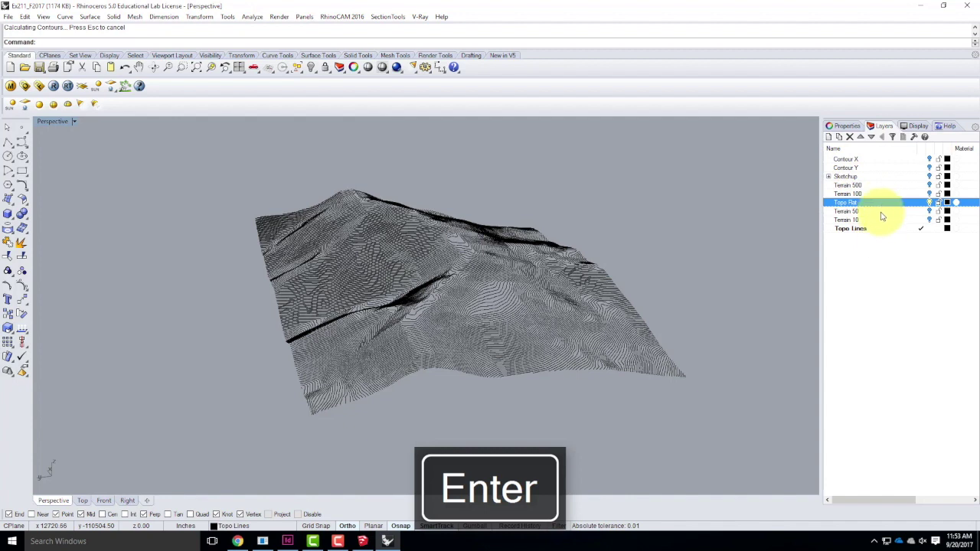
pyautogui.click(908, 202)
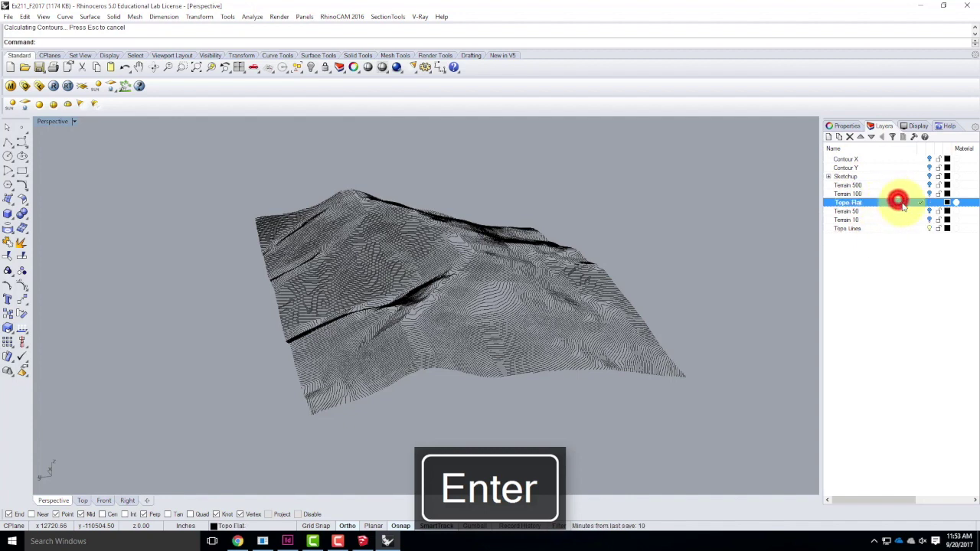
pyautogui.click(883, 310)
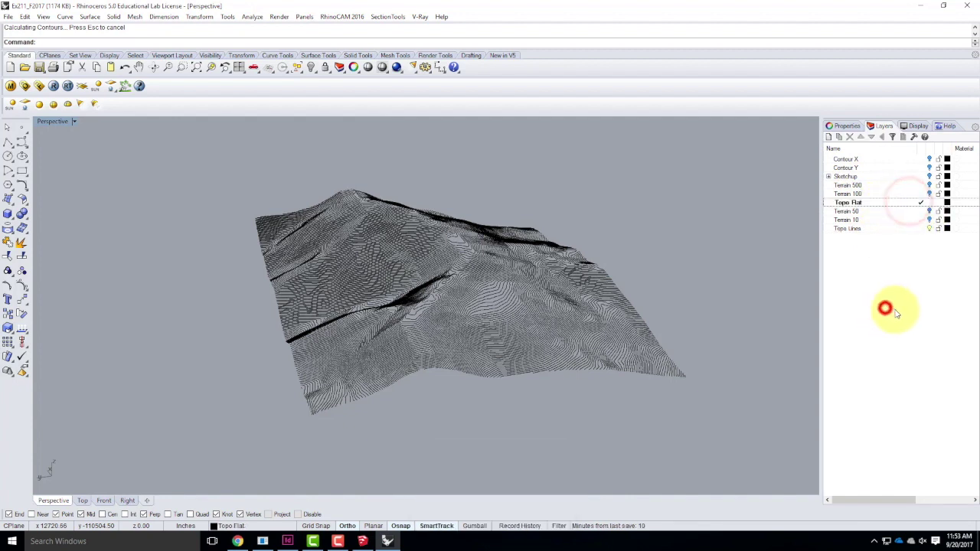
# Step: Draw a corner-to-corner flat plane extending beyond the terrain's footprint
pyautogui.moveTo(230, 168); pyautogui.dragTo(234, 263, button='right')
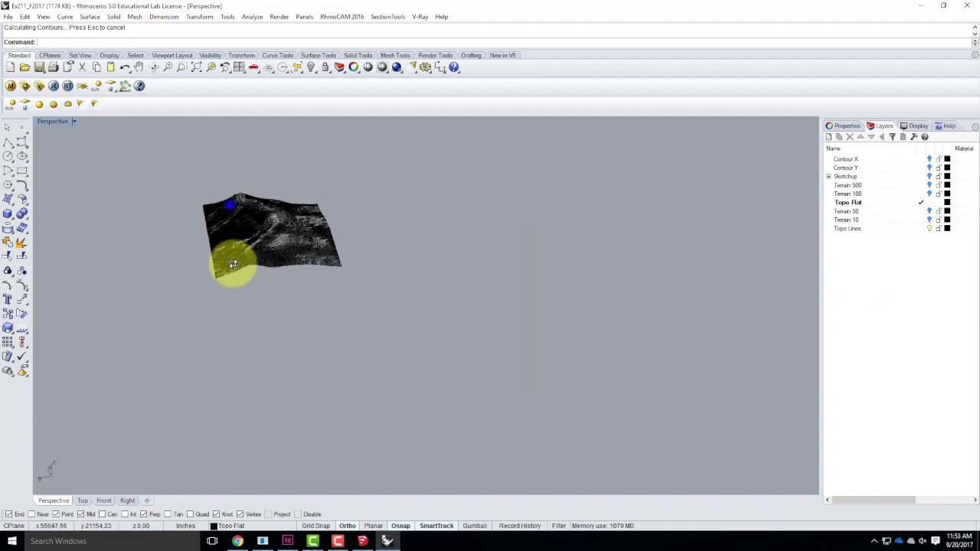
pyautogui.moveTo(227, 204); pyautogui.dragTo(227, 299, button='right')
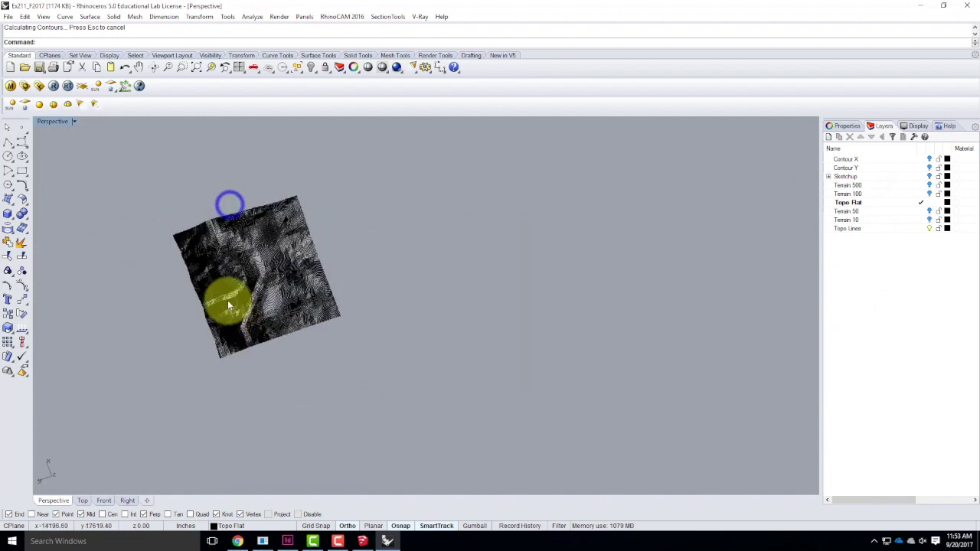
pyautogui.click(12, 201)
pyautogui.click(23, 214)
pyautogui.click(75, 203)
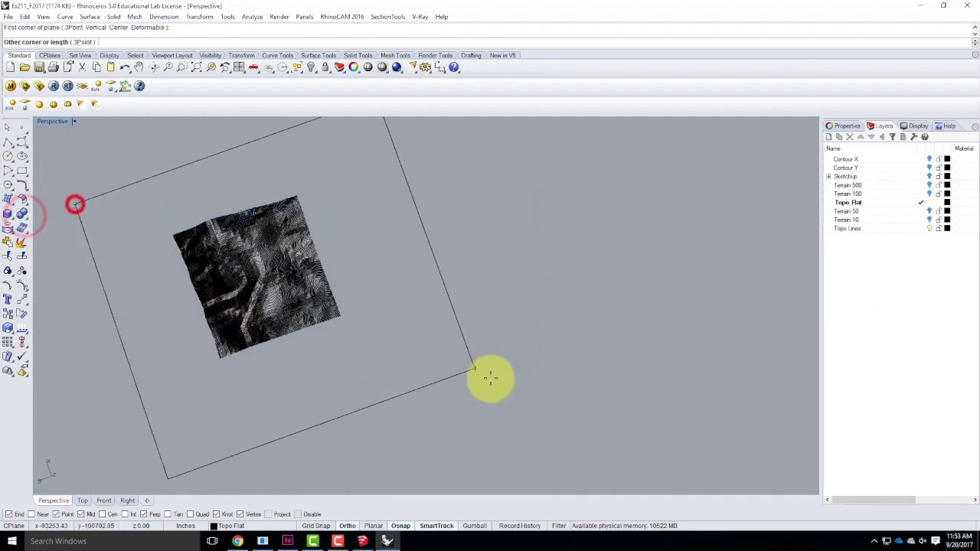
pyautogui.click(483, 370)
pyautogui.moveTo(570, 429); pyautogui.dragTo(437, 281, button='right')
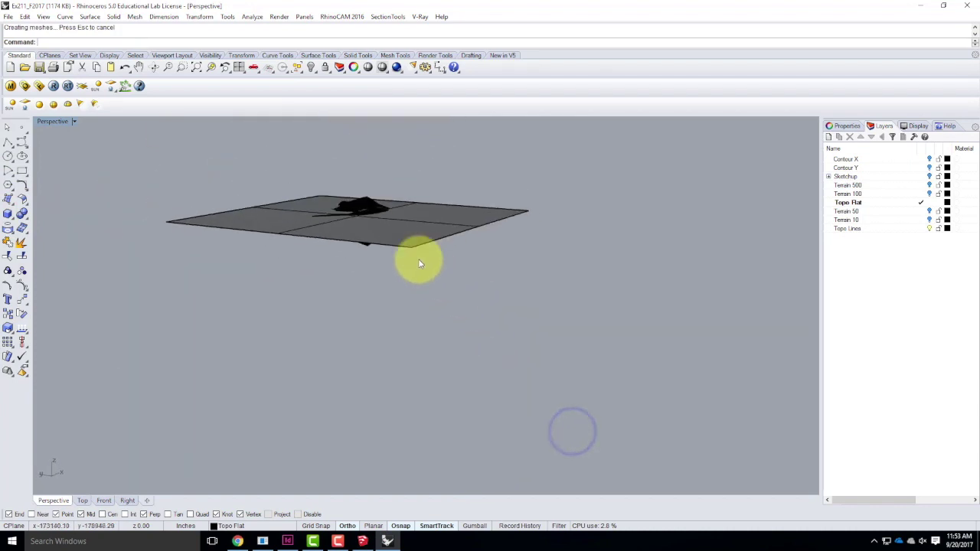
pyautogui.moveTo(364, 211)
pyautogui.mouseDown(button='right')
pyautogui.moveTo(376, 261)
pyautogui.moveTo(339, 252)
pyautogui.mouseUp(button='right')
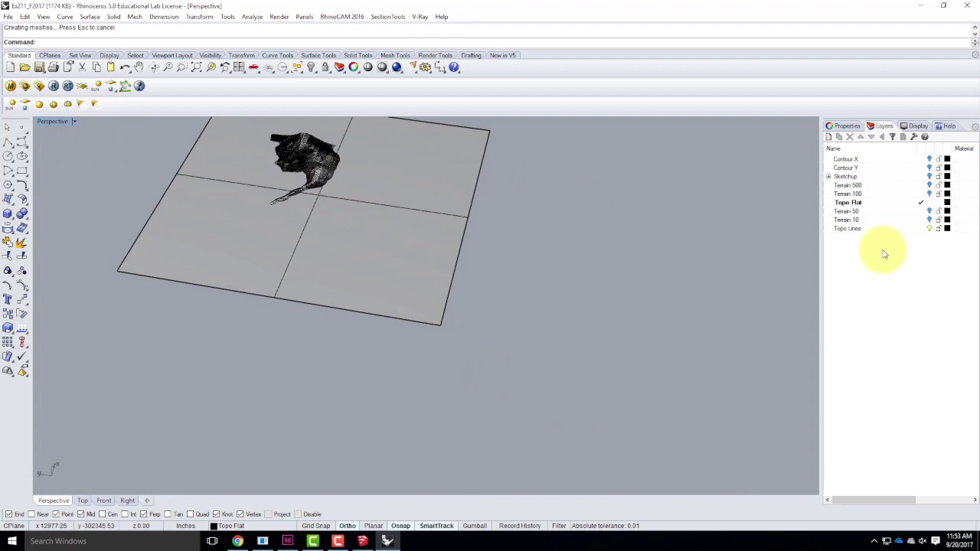
# Step: Select all the curves on the Topo Lines layer
pyautogui.rightClick(850, 230)
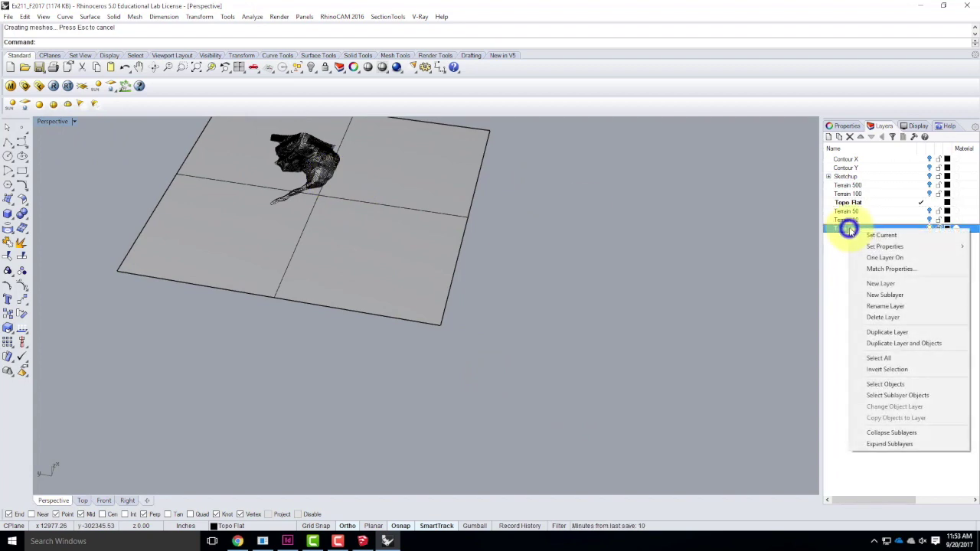
pyautogui.click(896, 386)
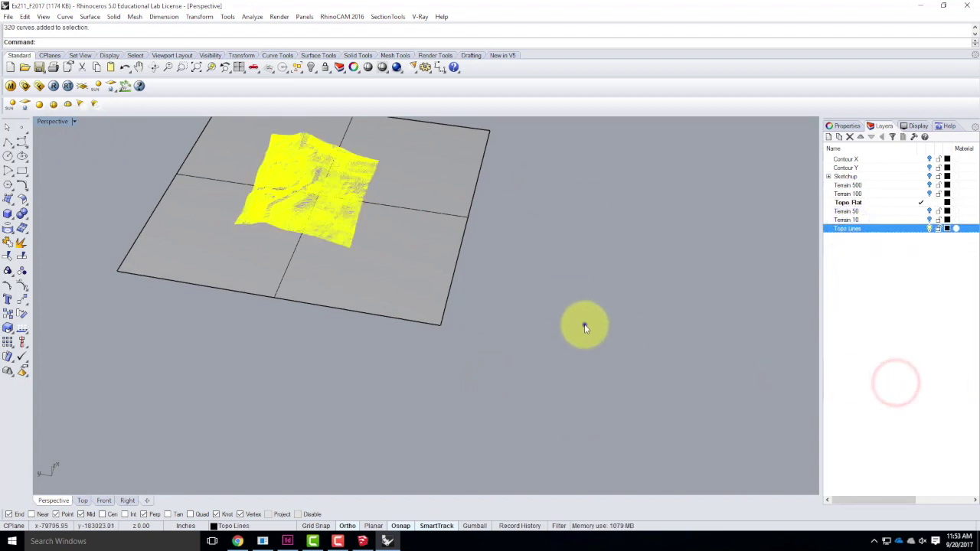
pyautogui.moveTo(584, 324); pyautogui.dragTo(582, 280, button='right')
# Step: Return to the four-view layout and zoom the Top view to frame the contours
pyautogui.doubleClick(52, 121)
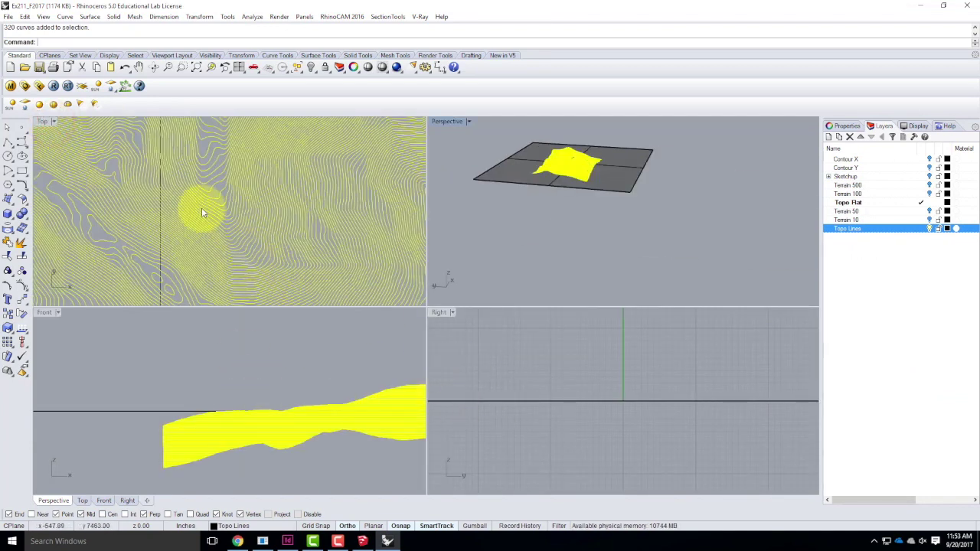
pyautogui.scroll(-5, 230, 230)
pyautogui.scroll(-3, 155, 218)
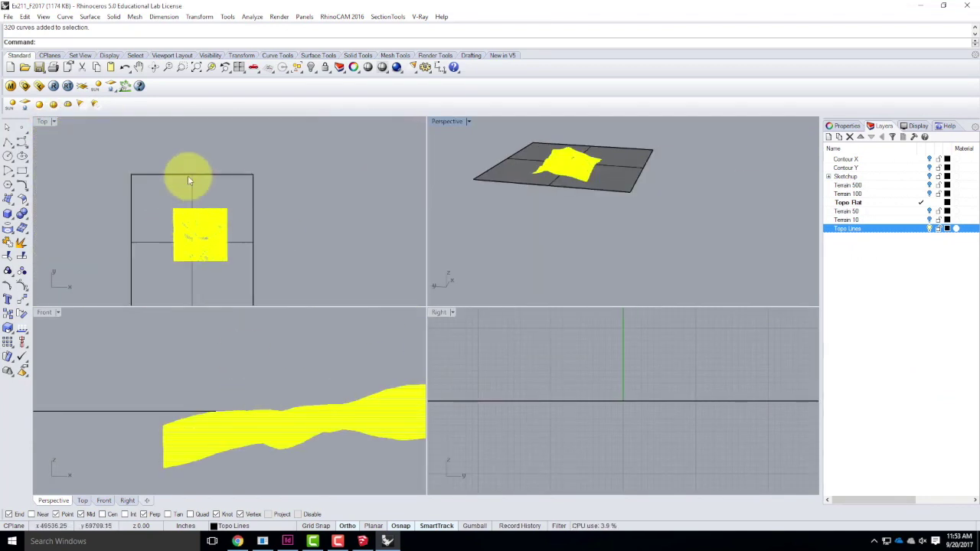
pyautogui.click(43, 124)
pyautogui.scroll(5, 164, 284)
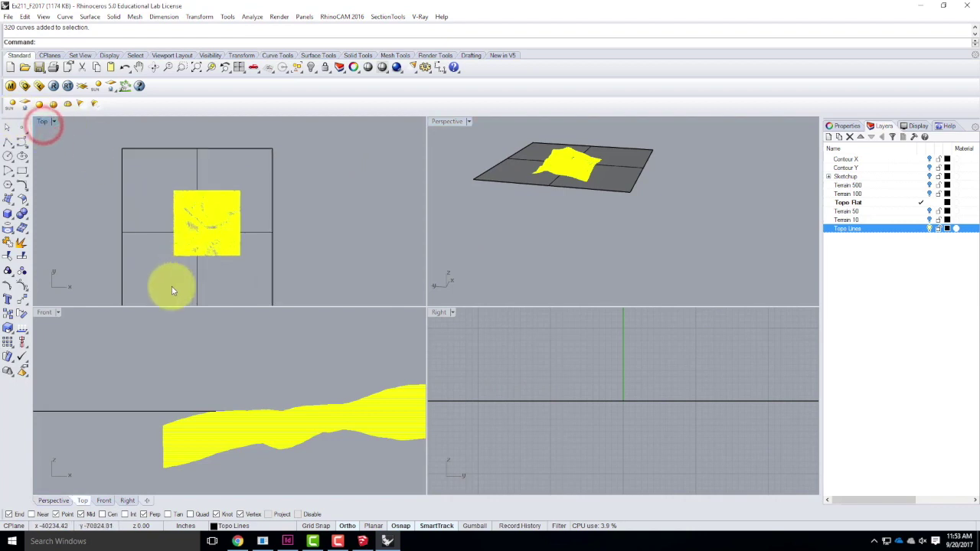
pyautogui.scroll(-2, 279, 205)
pyautogui.scroll(1, 278, 201)
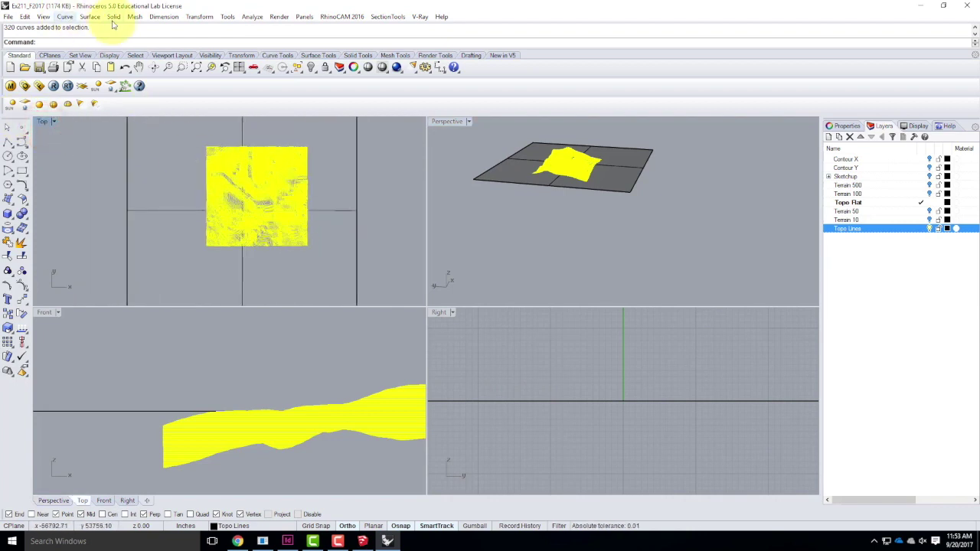
# Step: Project the selected topo lines onto the flat grid surface
pyautogui.click(64, 17)
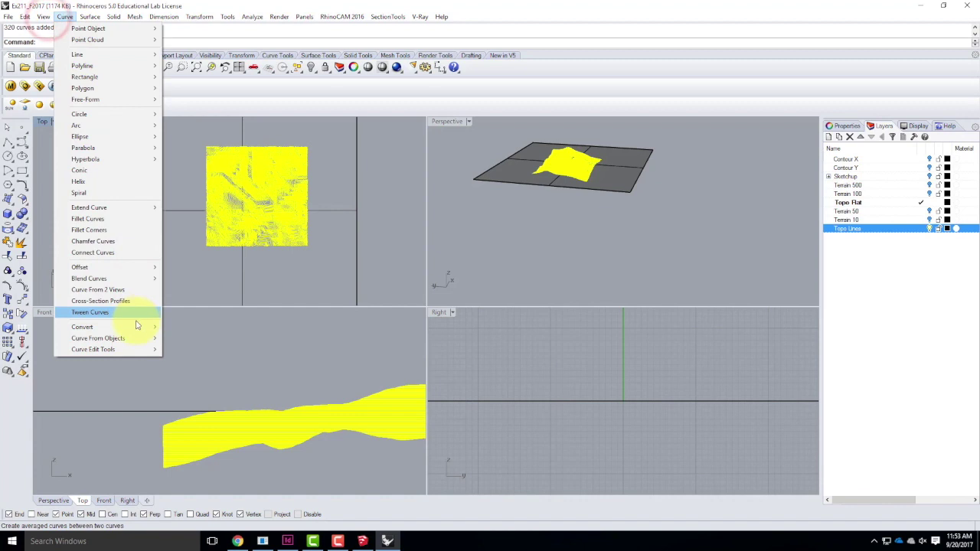
pyautogui.moveTo(121, 339)
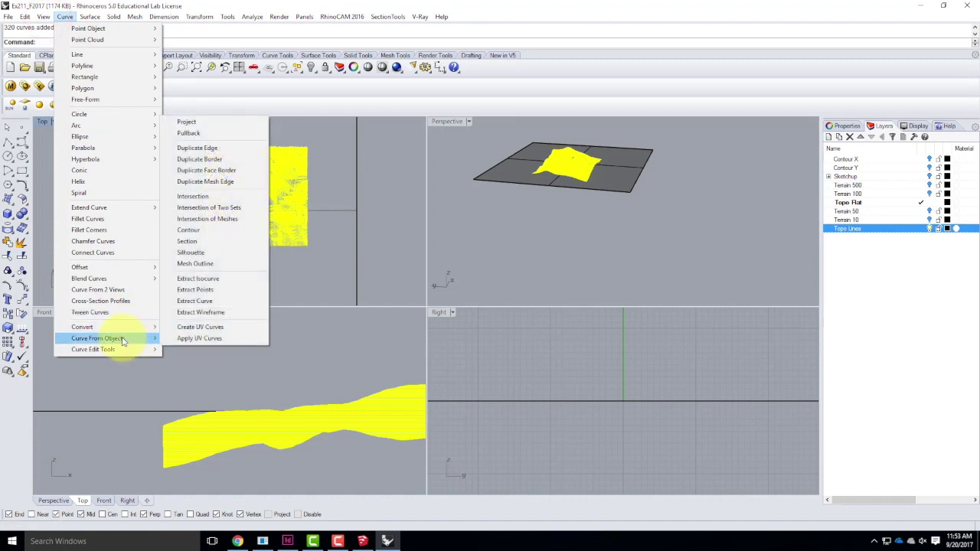
pyautogui.click(197, 123)
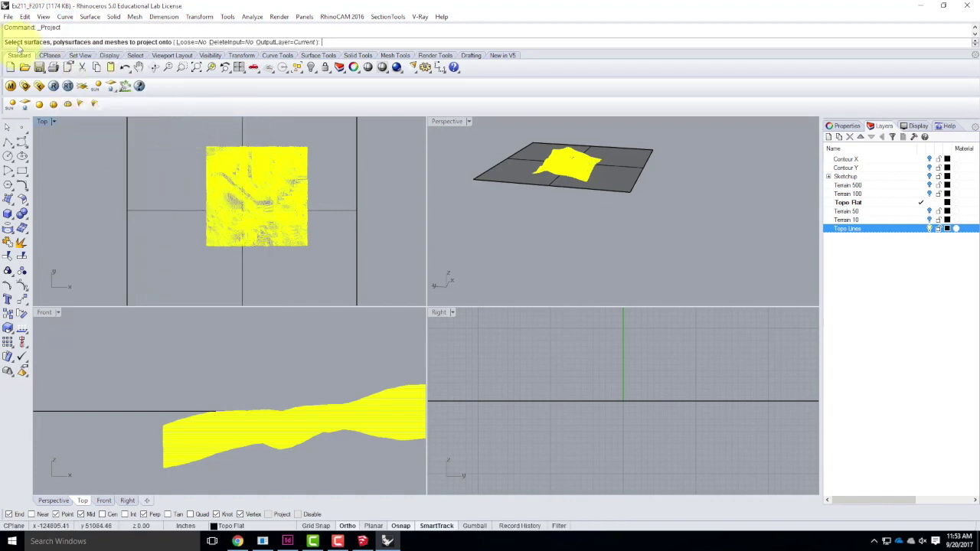
pyautogui.click(184, 217)
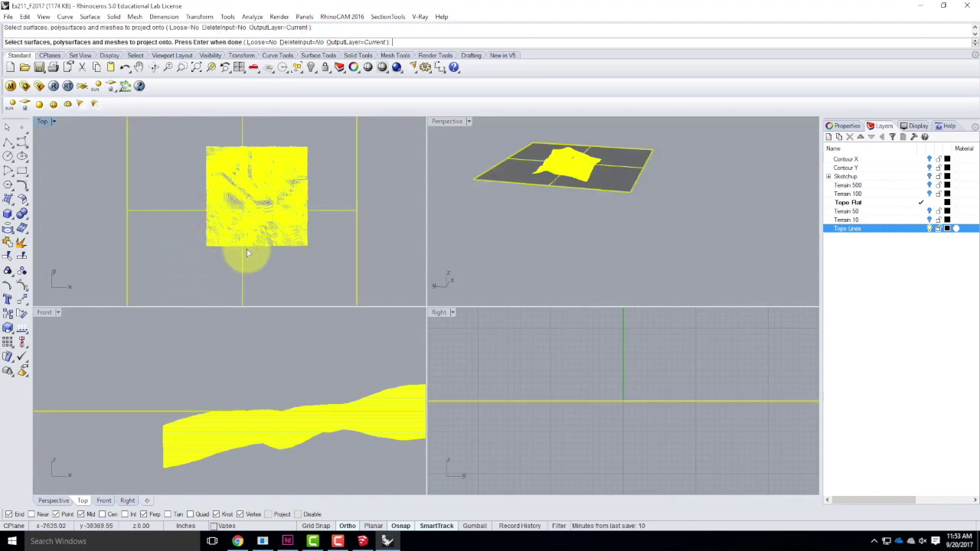
pyautogui.press('Return')
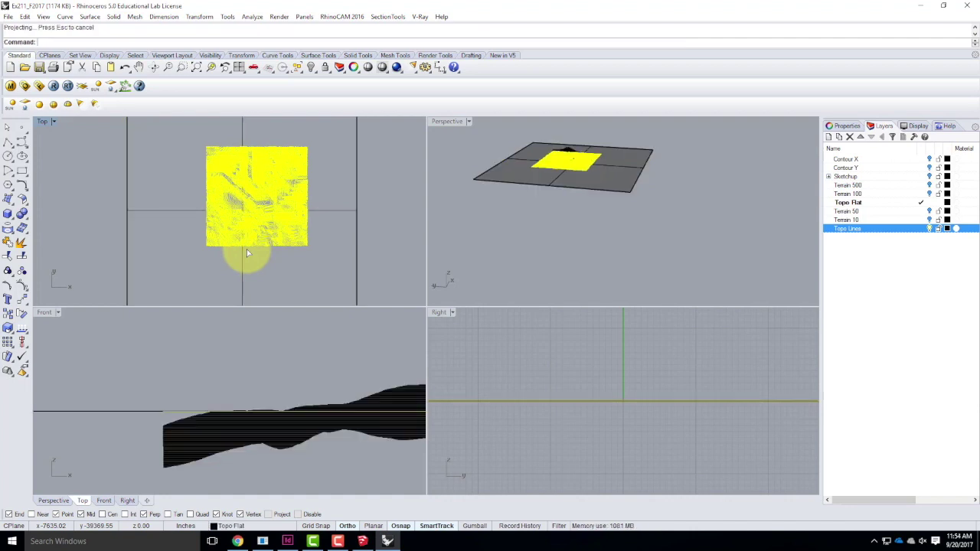
# Step: Hide the Topo Lines layer and delete the flat grid surface
pyautogui.click(930, 229)
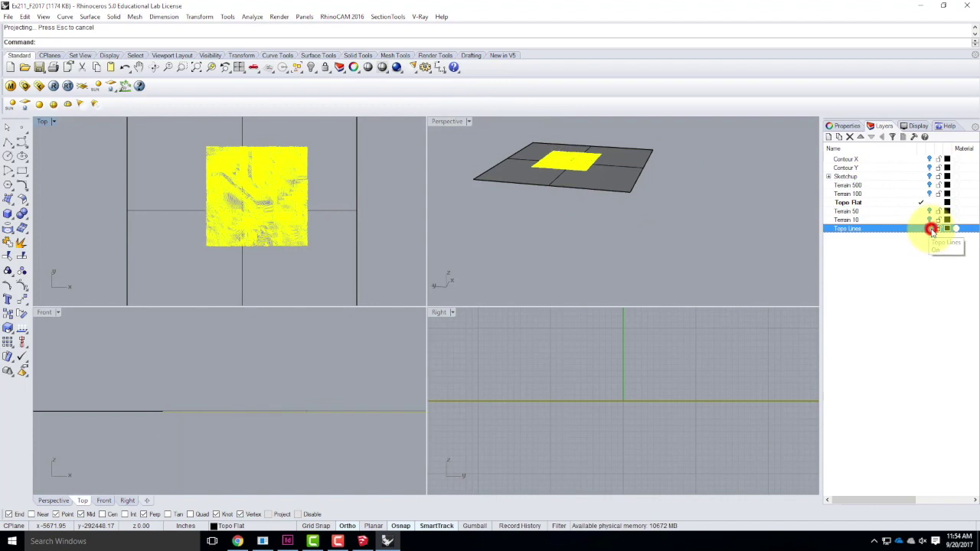
pyautogui.click(674, 176)
pyautogui.click(625, 159)
pyautogui.press('Delete')
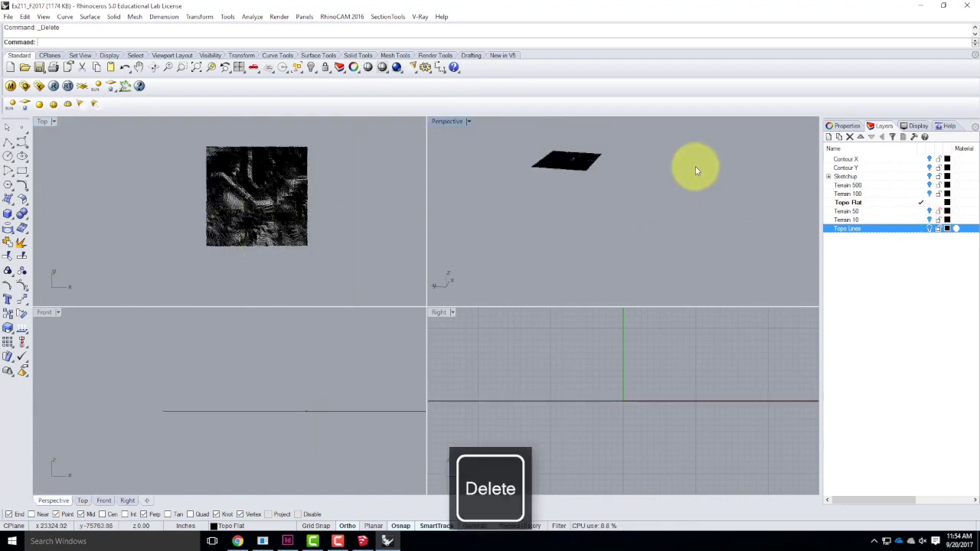
# Step: Maximize Perspective, orbit to a near top-down view, and window-select all 320 flattened contours
pyautogui.doubleClick(448, 122)
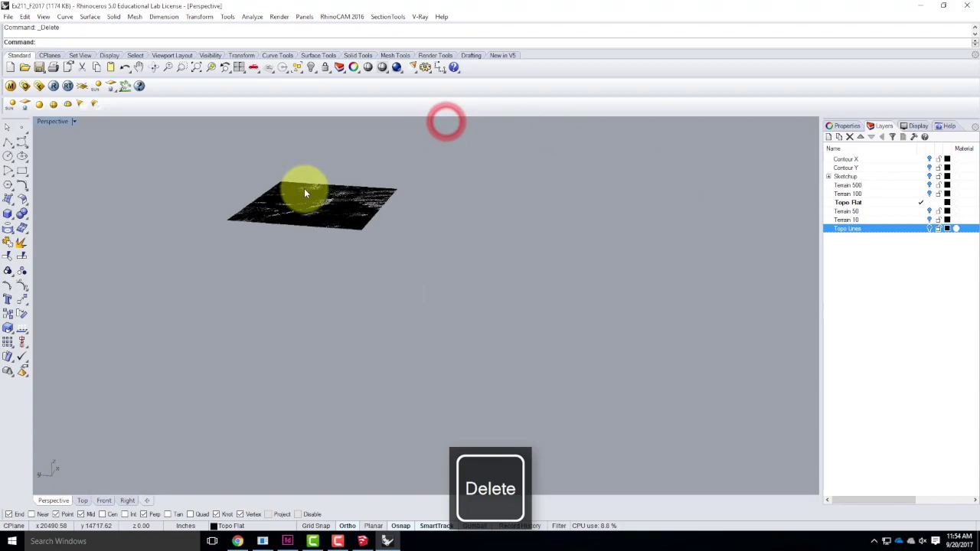
pyautogui.scroll(6, 304, 188)
pyautogui.moveTo(484, 325); pyautogui.dragTo(536, 455, button='right')
pyautogui.scroll(-3, 512, 380)
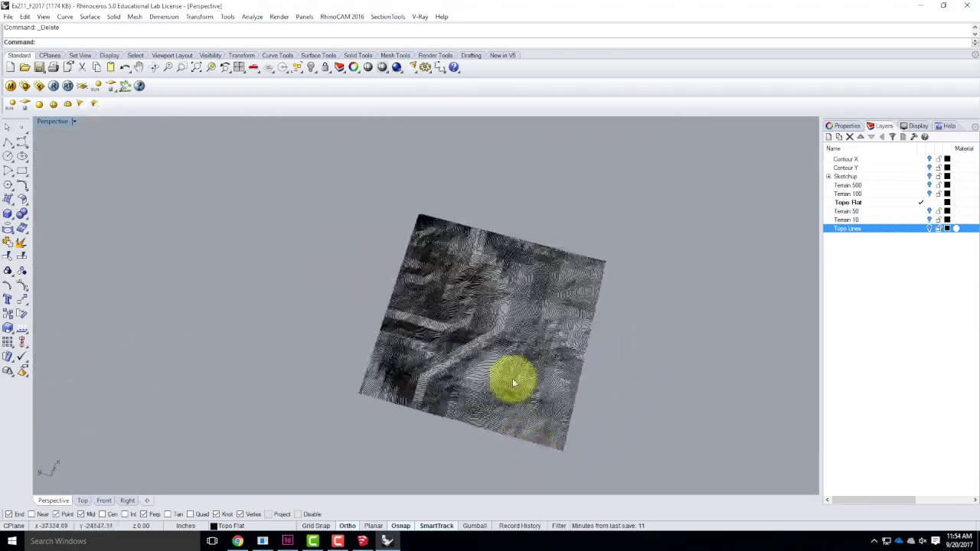
pyautogui.scroll(5, 518, 356)
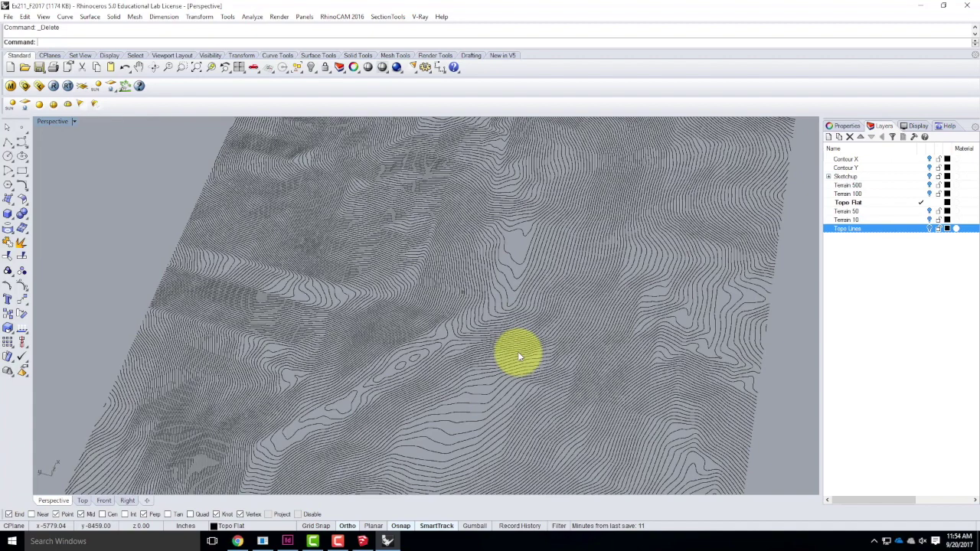
pyautogui.scroll(-3, 517, 351)
pyautogui.scroll(-4, 451, 383)
pyautogui.moveTo(450, 390); pyautogui.dragTo(415, 308, button='right')
pyautogui.moveTo(295, 173); pyautogui.dragTo(651, 476)
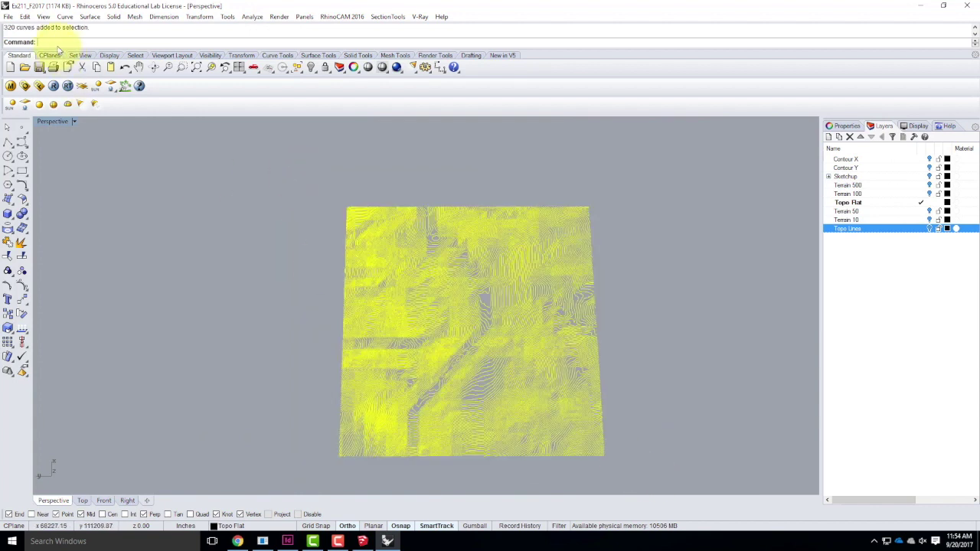
# Step: Export the selected curves as AutoCAD Drawing (*.dwg) into the Ex211 folder
pyautogui.click(9, 16)
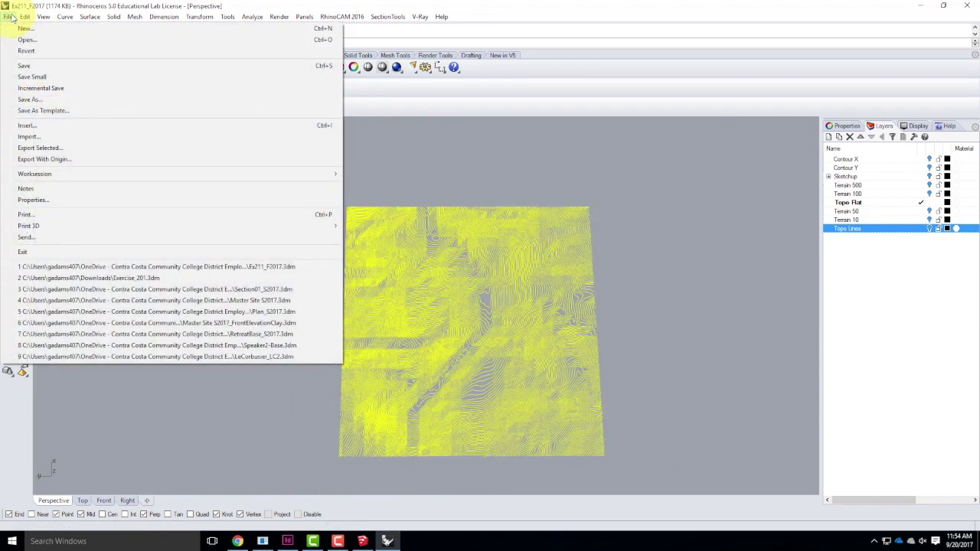
pyautogui.click(35, 149)
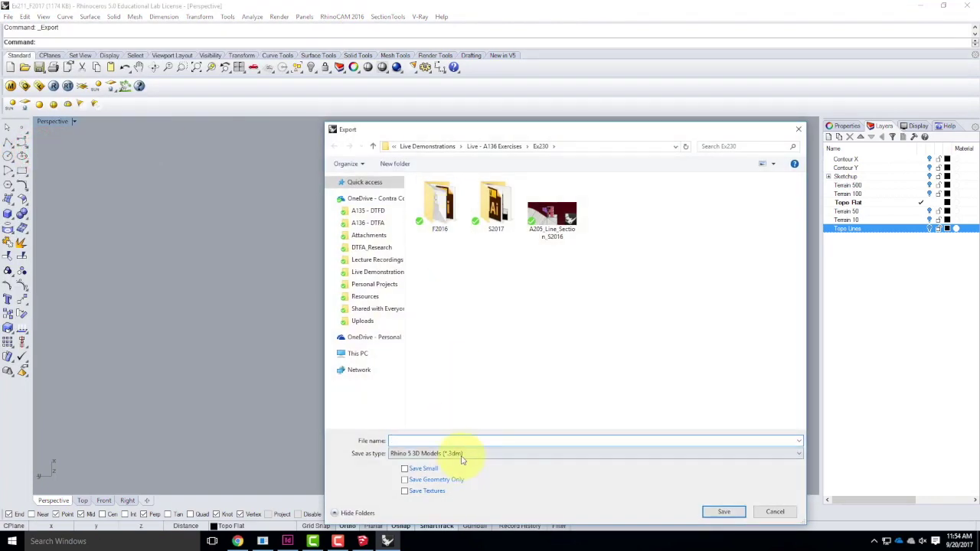
pyautogui.click(458, 453)
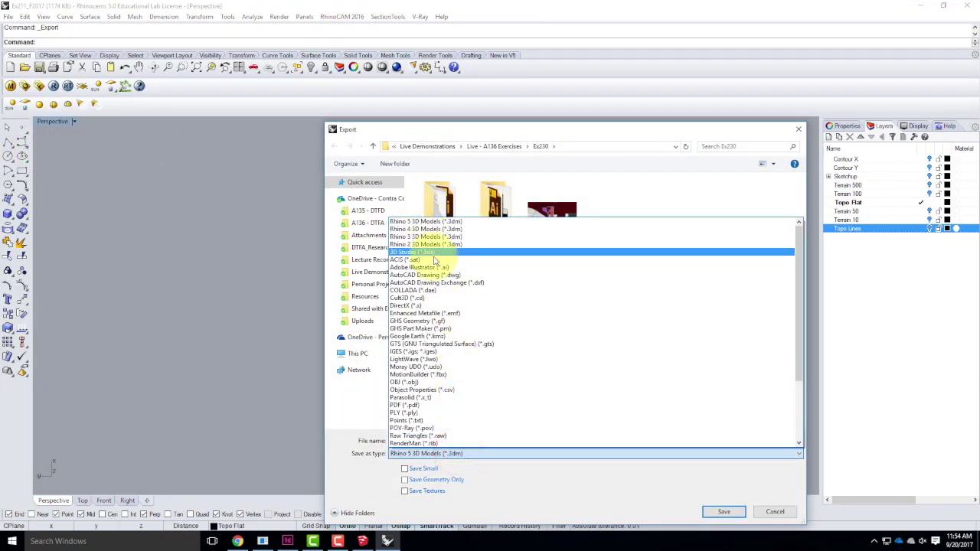
pyautogui.click(431, 275)
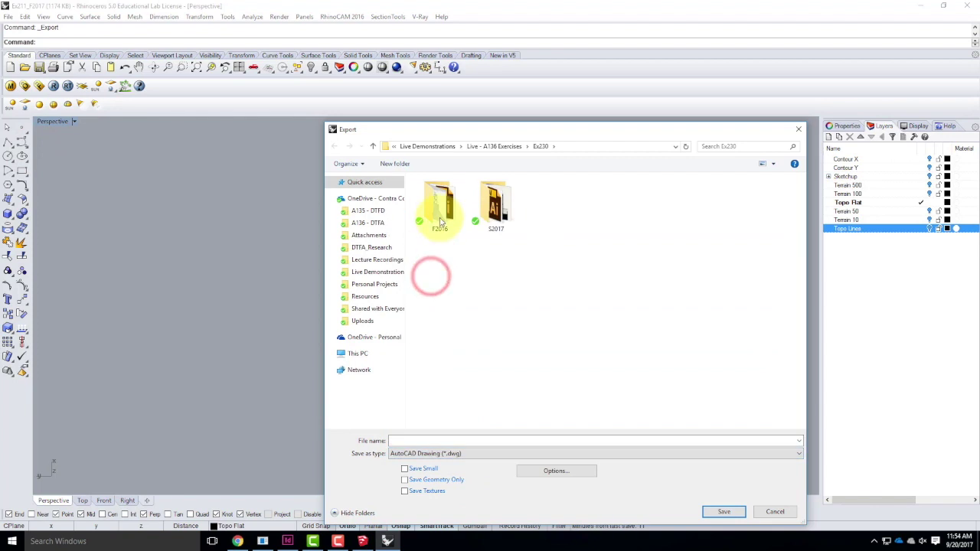
pyautogui.click(497, 150)
pyautogui.click(433, 144)
pyautogui.doubleClick(461, 205)
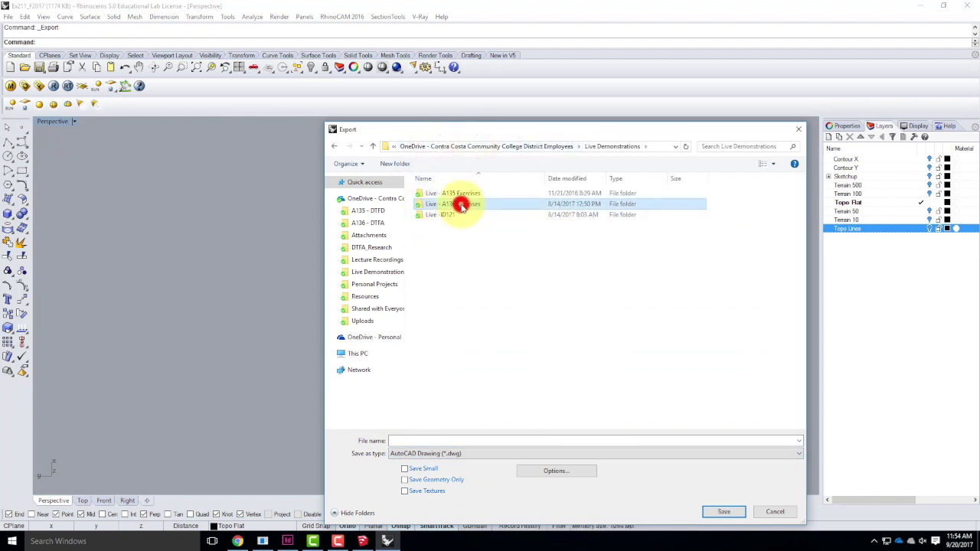
pyautogui.click(436, 301)
pyautogui.doubleClick(435, 301)
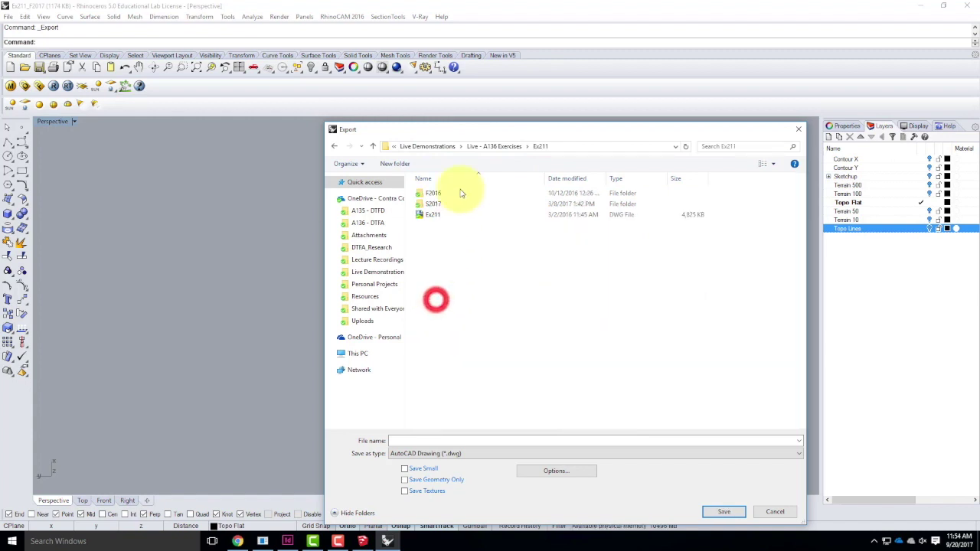
# Step: Save the export as Ex211_F2017 with the 2004 Polylines scheme, then deselect the contours
pyautogui.click(434, 214)
pyautogui.click(431, 437)
pyautogui.click(427, 438)
pyautogui.write('_F2017')
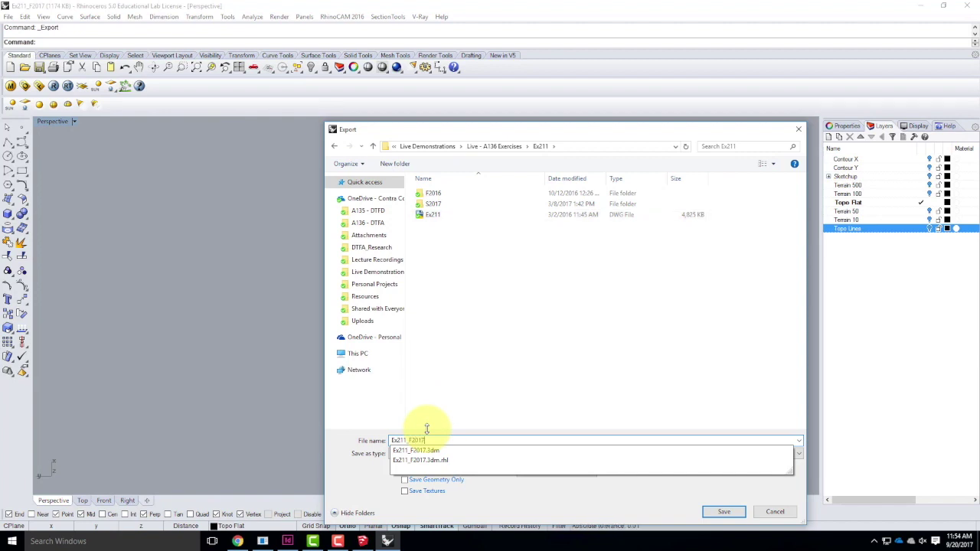
pyautogui.click(723, 512)
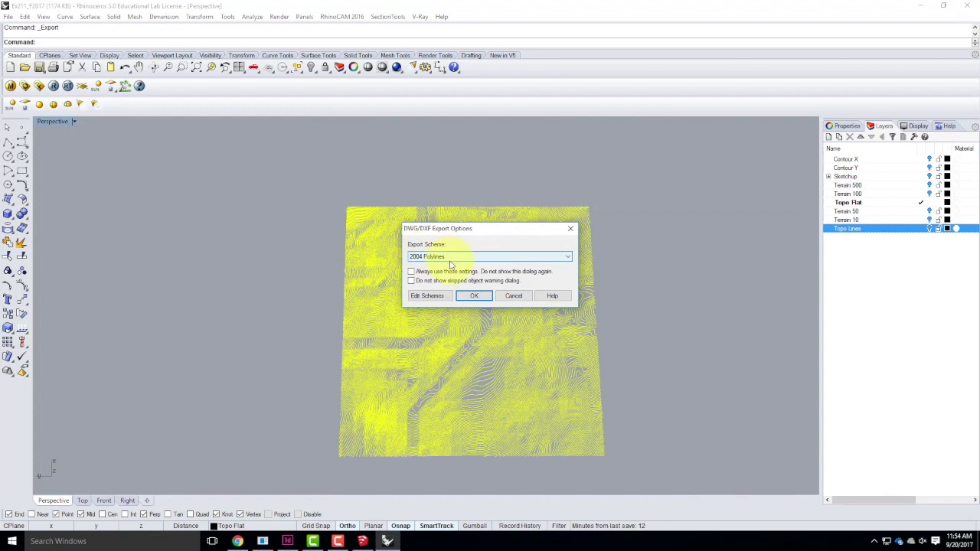
pyautogui.click(473, 296)
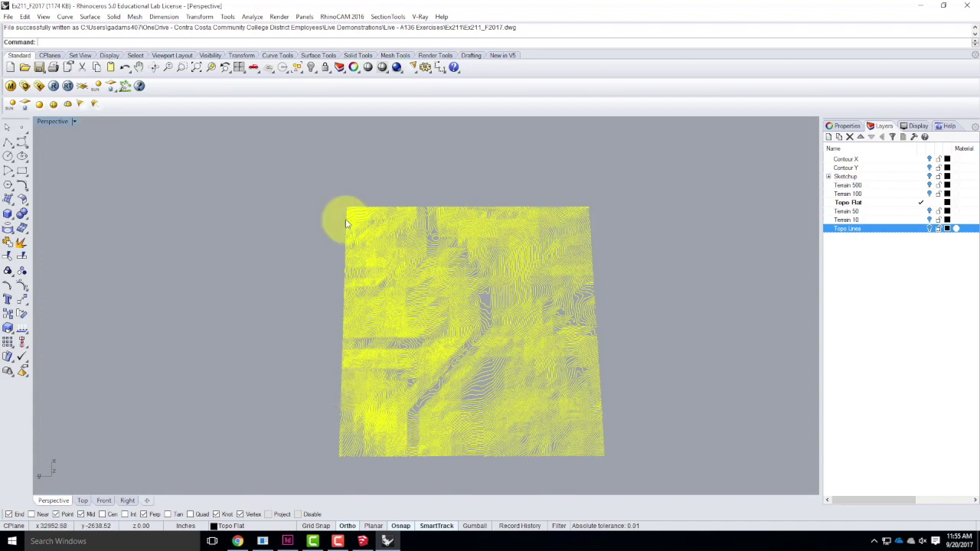
pyautogui.click(124, 271)
# Step: Zoom in on the flattened contour map in the Perspective view
pyautogui.scroll(-3, 186, 247)
pyautogui.scroll(5, 362, 304)
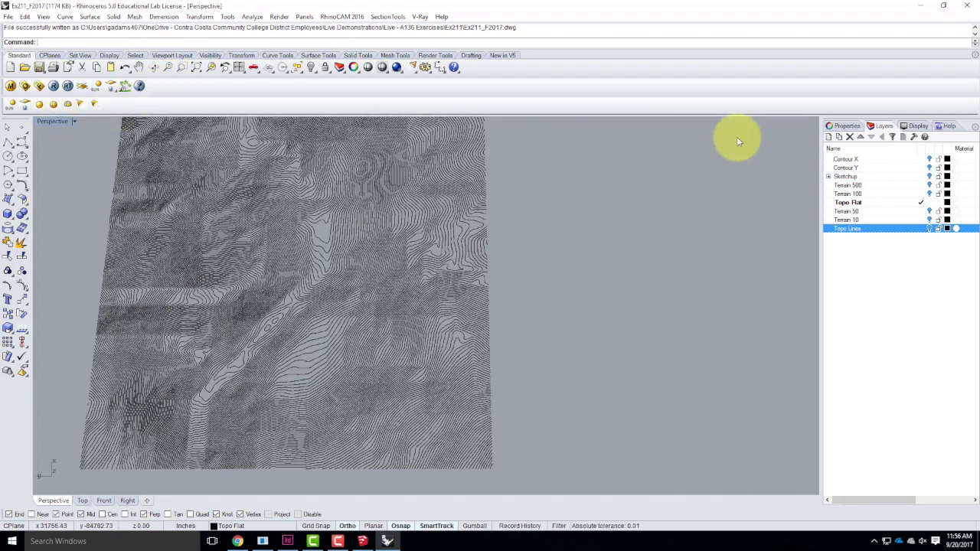
# Step: Make Topo Lines current, hide Topo Flat, and orbit to show the 3D contours
pyautogui.click(915, 228)
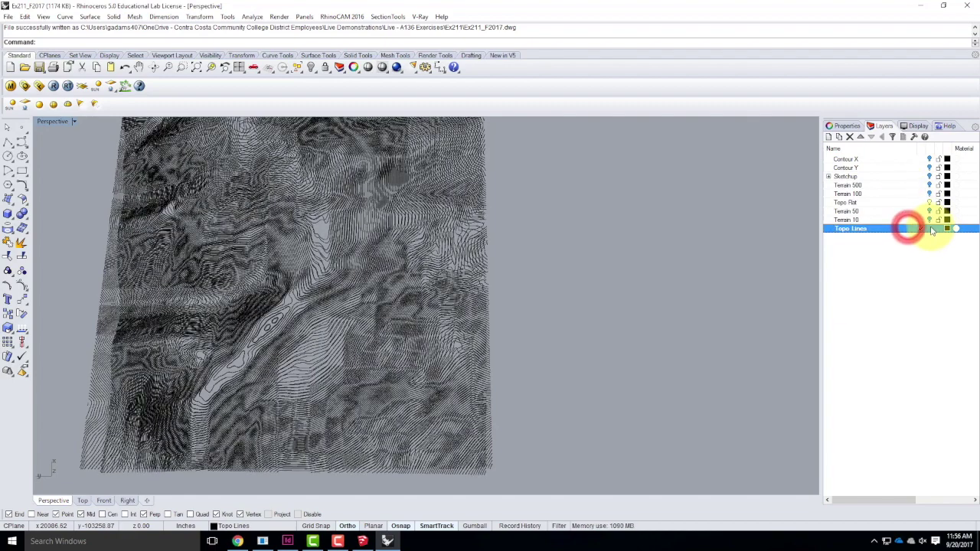
pyautogui.click(930, 201)
pyautogui.moveTo(417, 299); pyautogui.dragTo(430, 273, button='right')
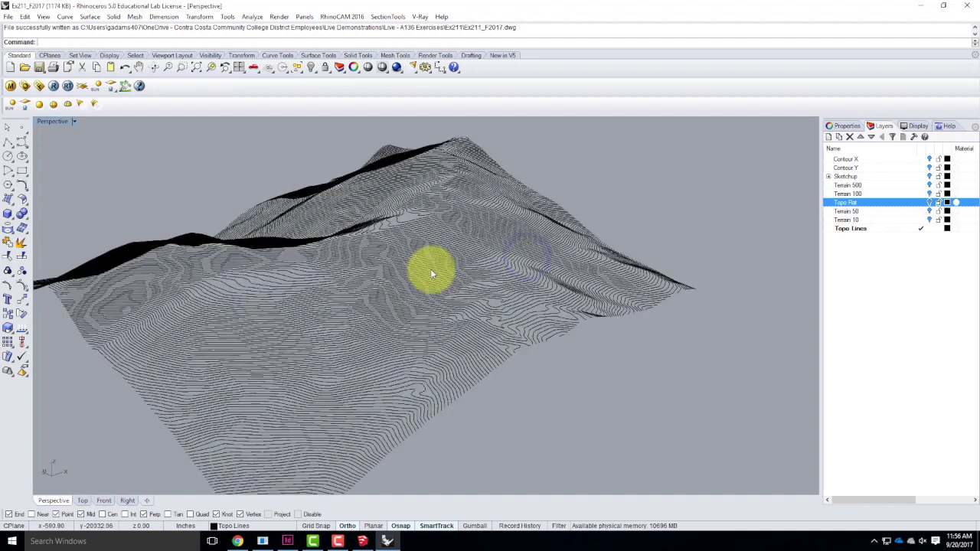
pyautogui.scroll(3, 124, 230)
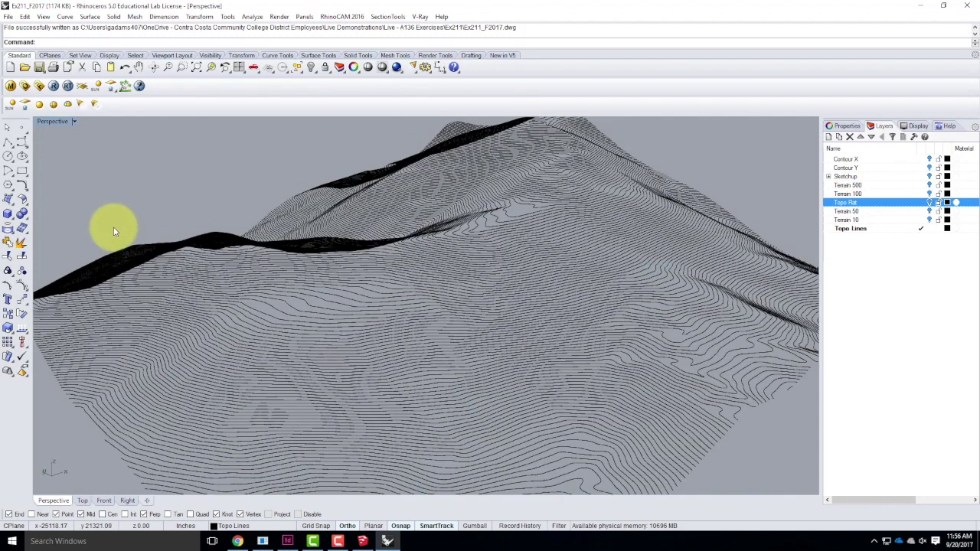
# Step: Capture the Perspective view to an image file, then bring Chrome forward
pyautogui.click(75, 123)
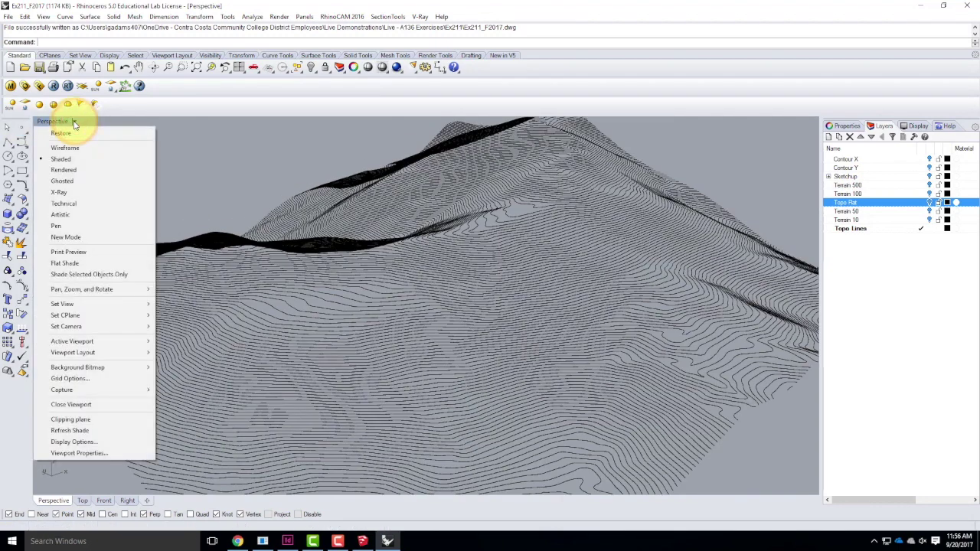
pyautogui.click(100, 390)
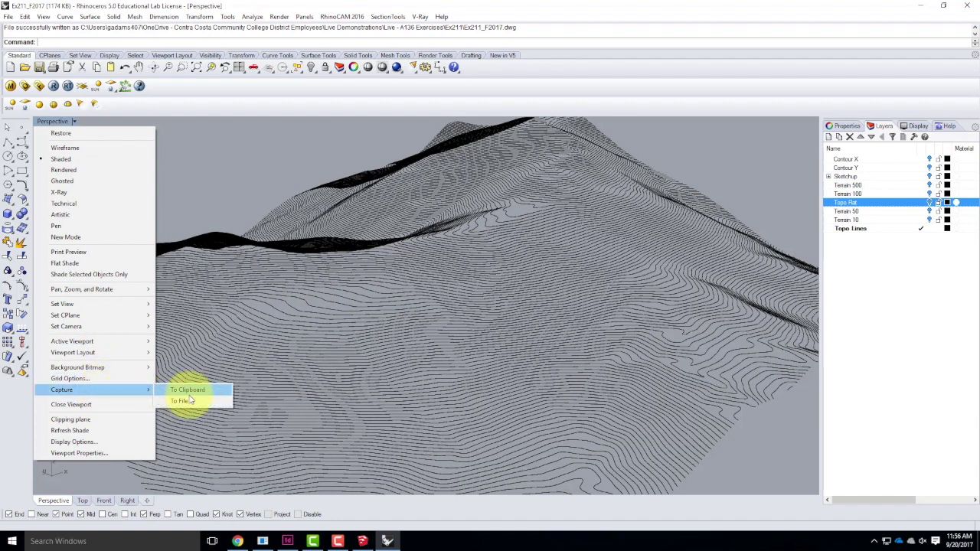
pyautogui.click(193, 401)
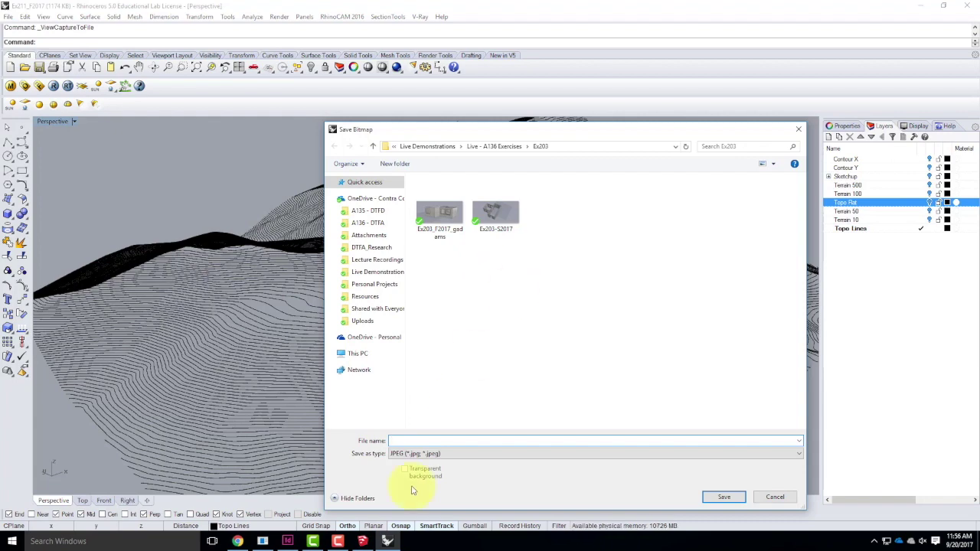
pyautogui.click(238, 541)
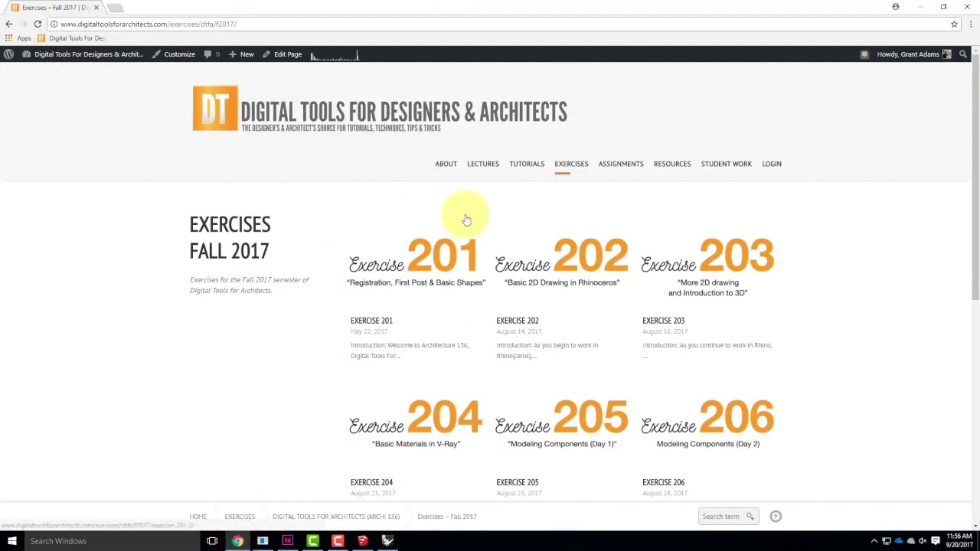
# Step: Open the Rhino 5.23 tutorial from Tutorials > Rhinoceros in a new tab and switch to it
pyautogui.moveTo(495, 166)
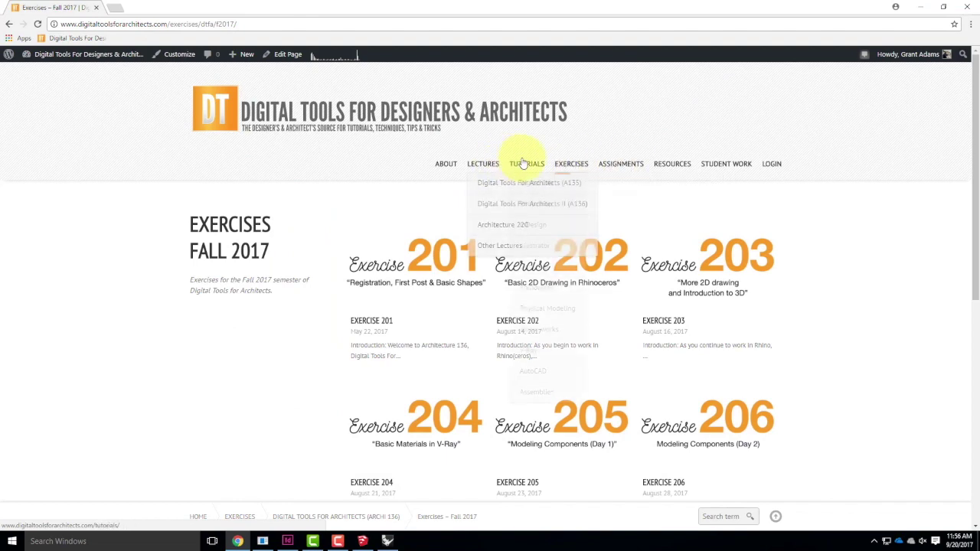
pyautogui.moveTo(538, 261)
pyautogui.moveTo(536, 287)
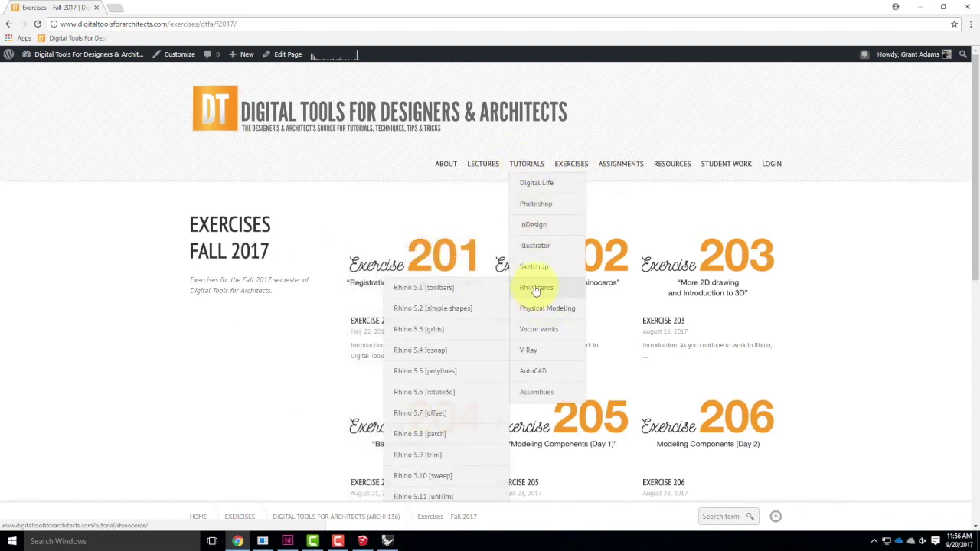
pyautogui.scroll(-2, 456, 379)
pyautogui.scroll(-3, 455, 381)
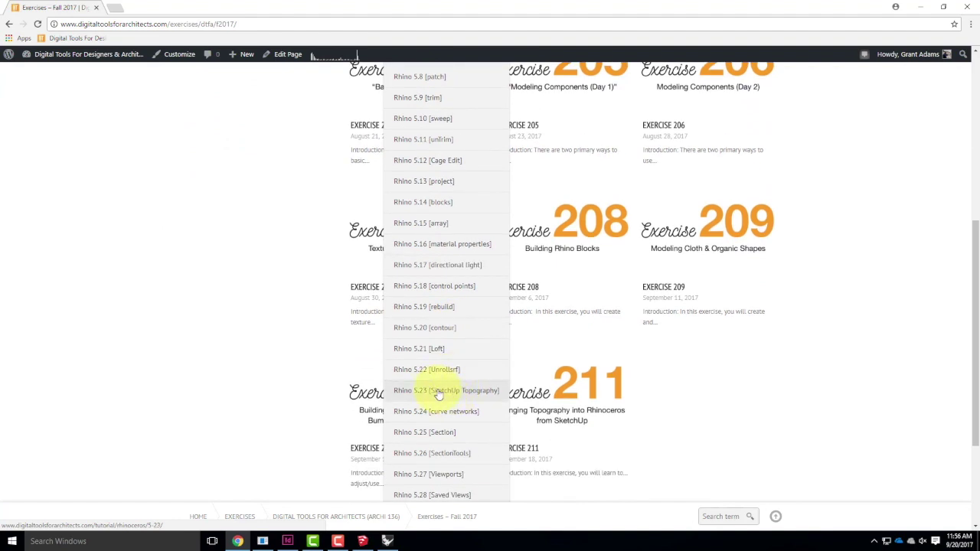
pyautogui.rightClick(438, 393)
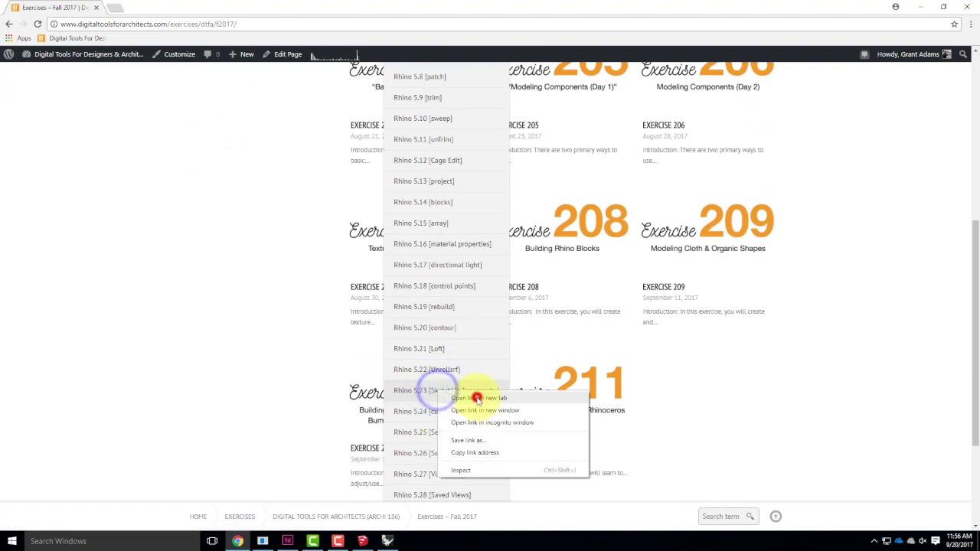
pyautogui.click(474, 397)
pyautogui.click(146, 8)
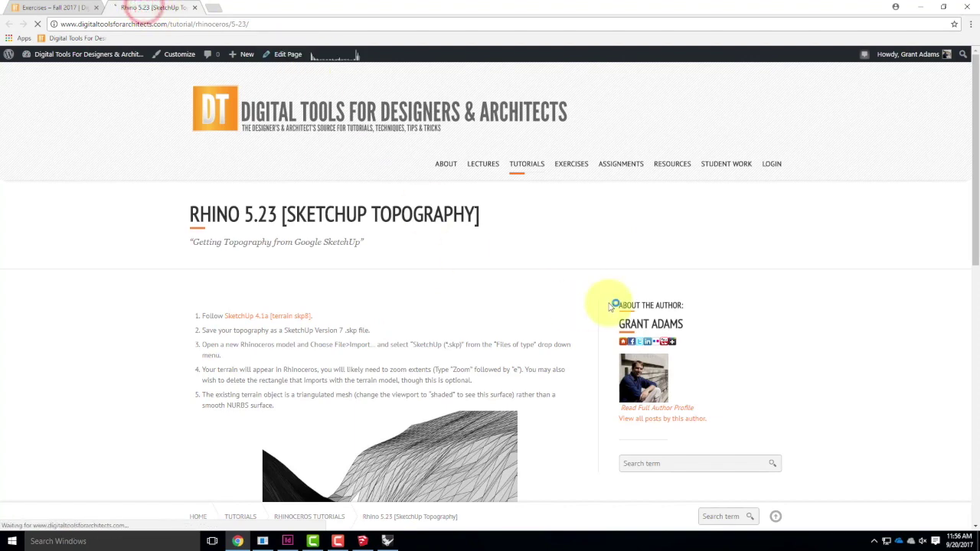
# Step: Scroll through the Rhino 5.23 tutorial page, then minimize Chrome to return to Rhino
pyautogui.scroll(-2, 536, 260)
pyautogui.scroll(-1, 295, 322)
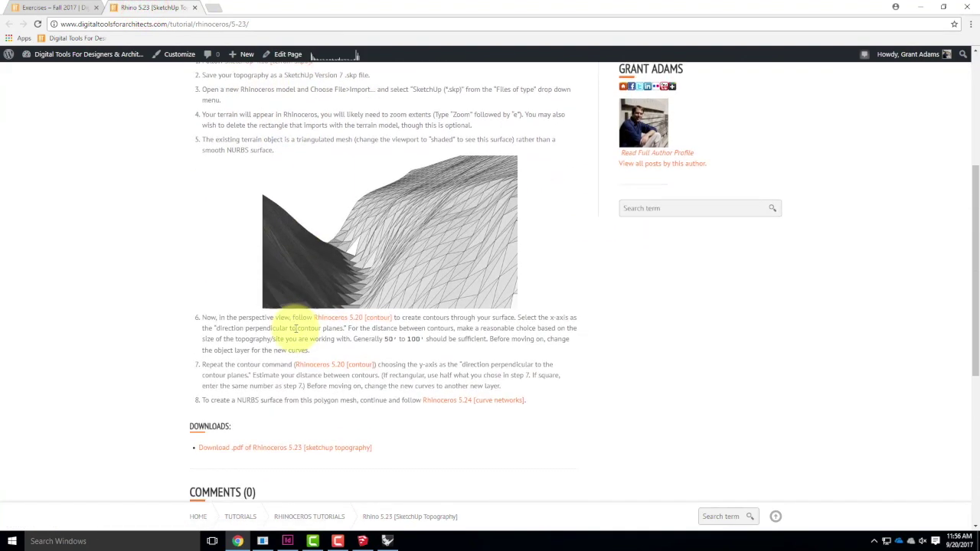
pyautogui.scroll(-1, 331, 364)
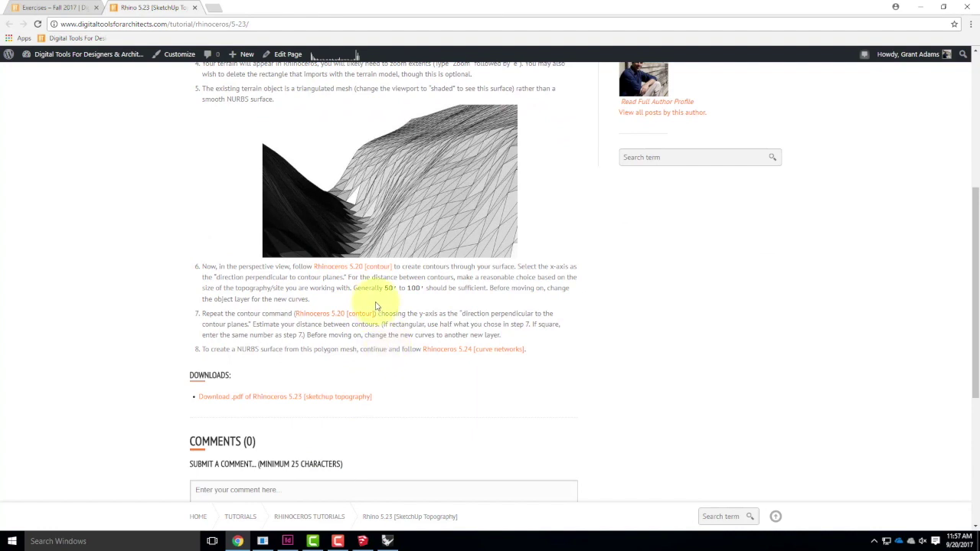
pyautogui.scroll(1, 360, 287)
pyautogui.scroll(3, 360, 260)
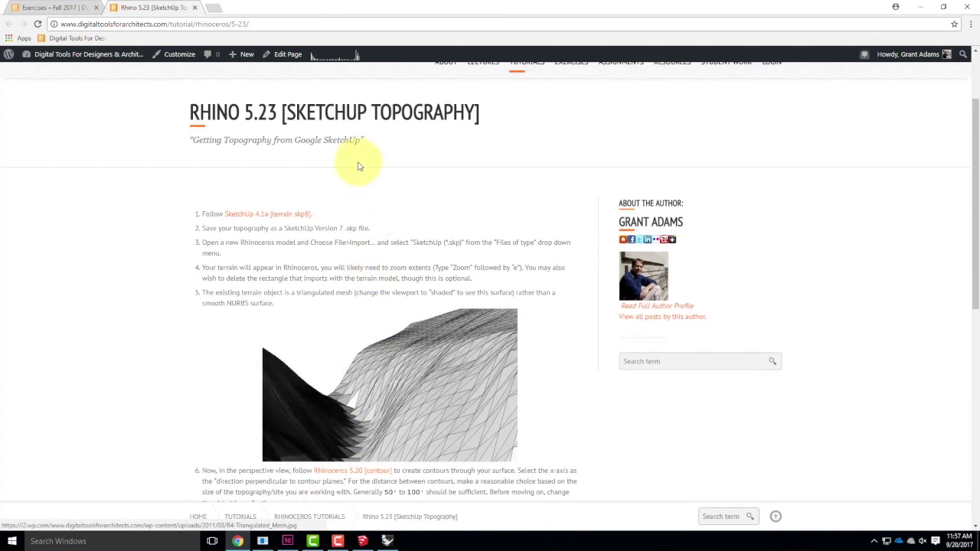
pyautogui.click(921, 7)
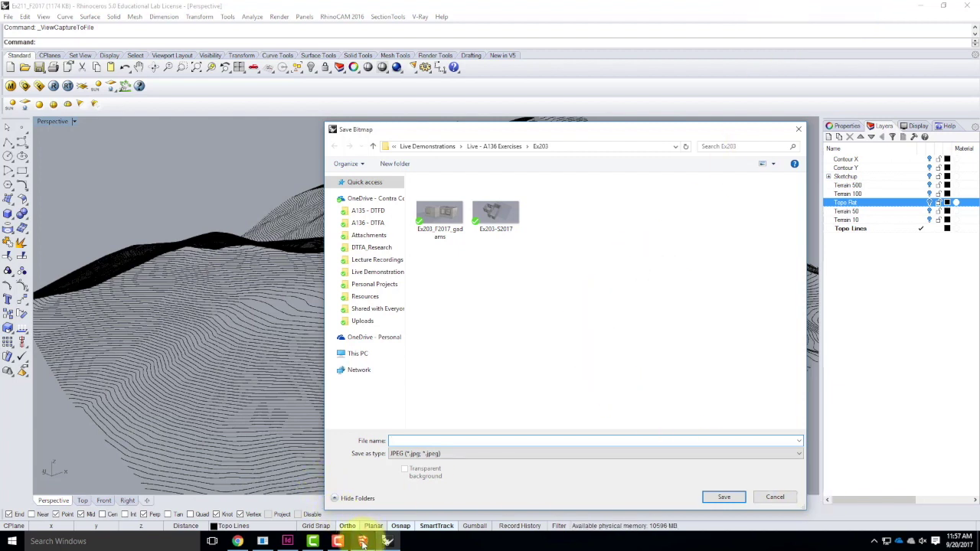
pyautogui.click(337, 542)
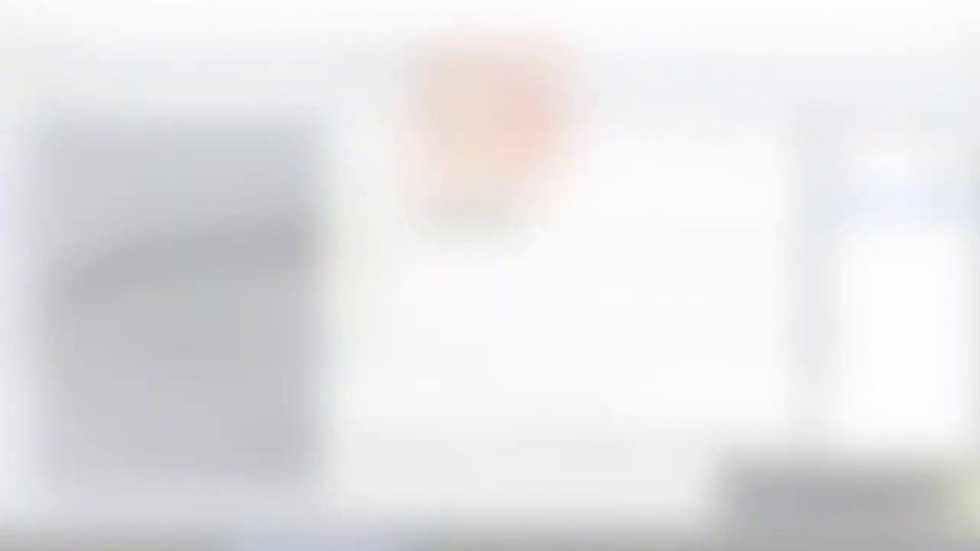